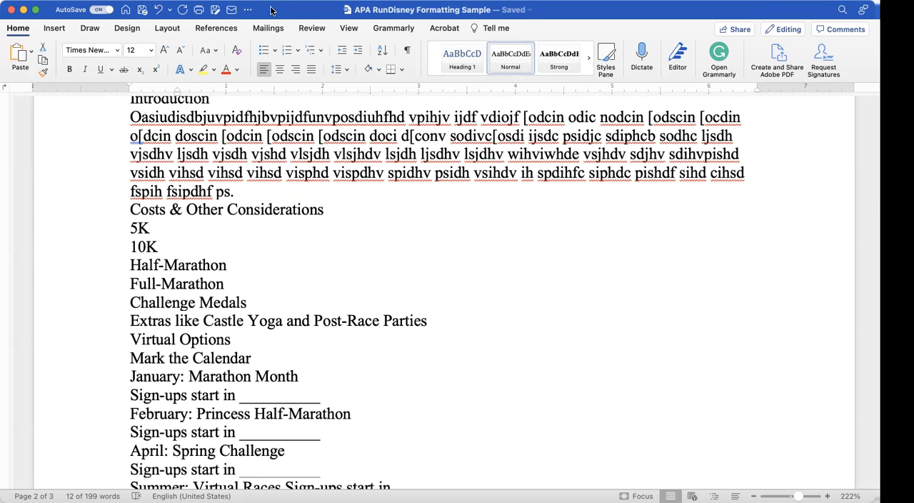
Step: Examine the title page, from the page number and paper title to the author, course and due-date lines
scroll(405, 168, up, 5)
scroll(405, 168, up, 15)
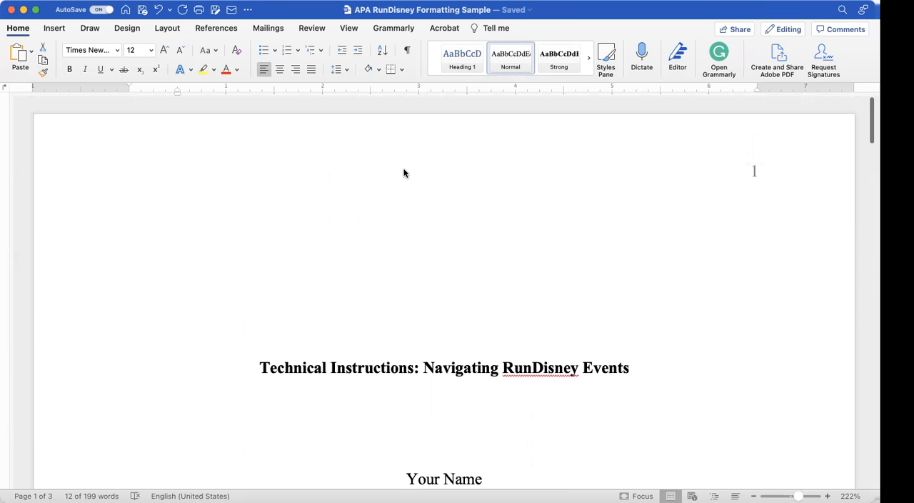
scroll(404, 172, down, 2)
scroll(404, 173, up, 2)
scroll(404, 172, down, 5)
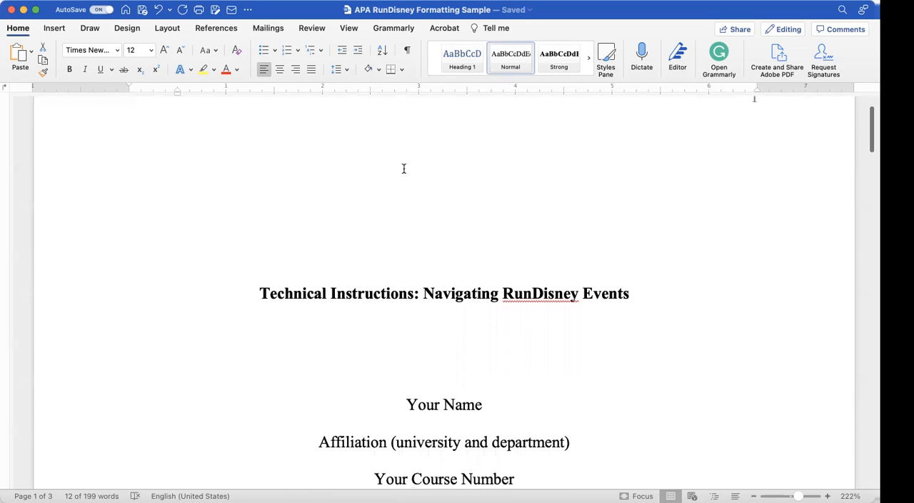
scroll(403, 170, down, 4)
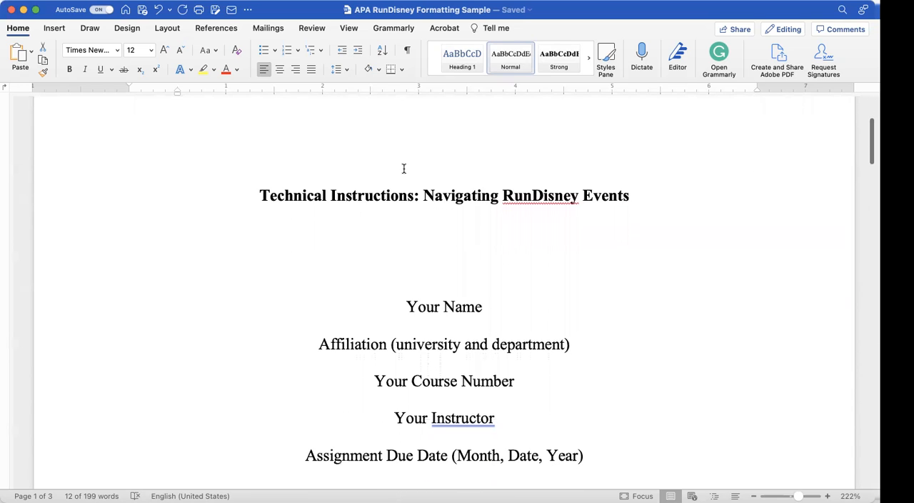
scroll(404, 169, up, 3)
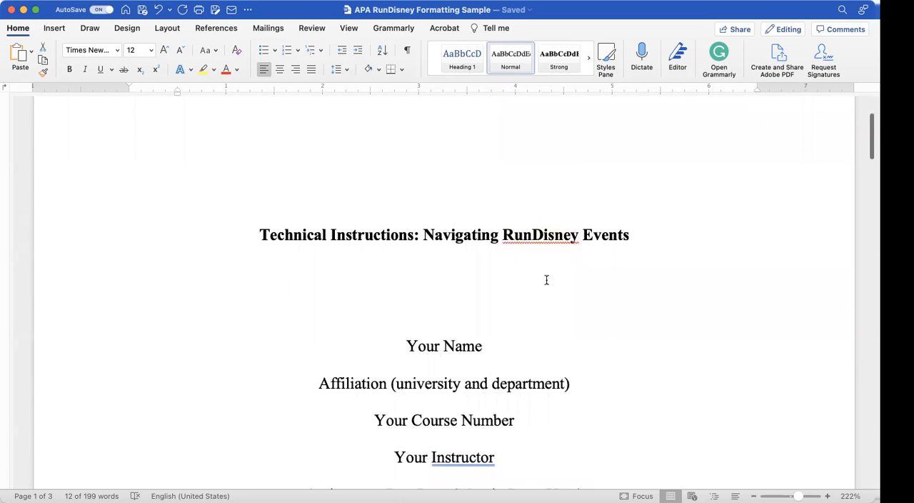
click(541, 237)
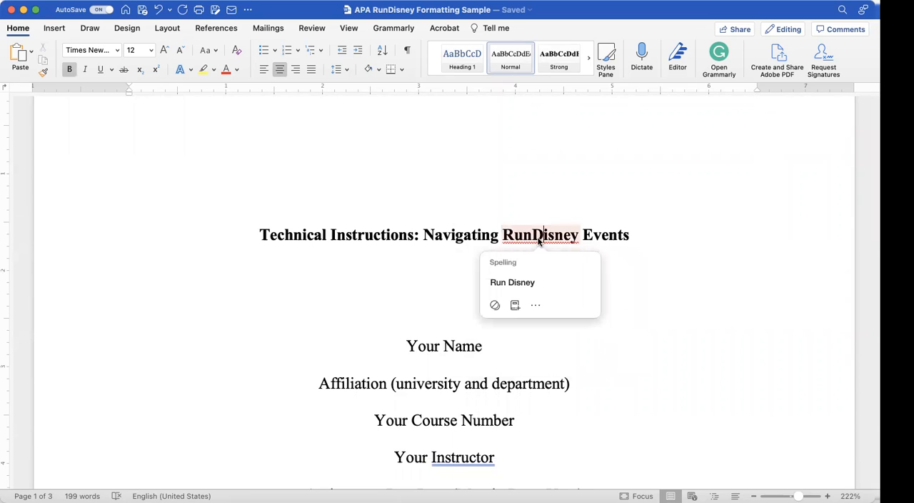
click(517, 282)
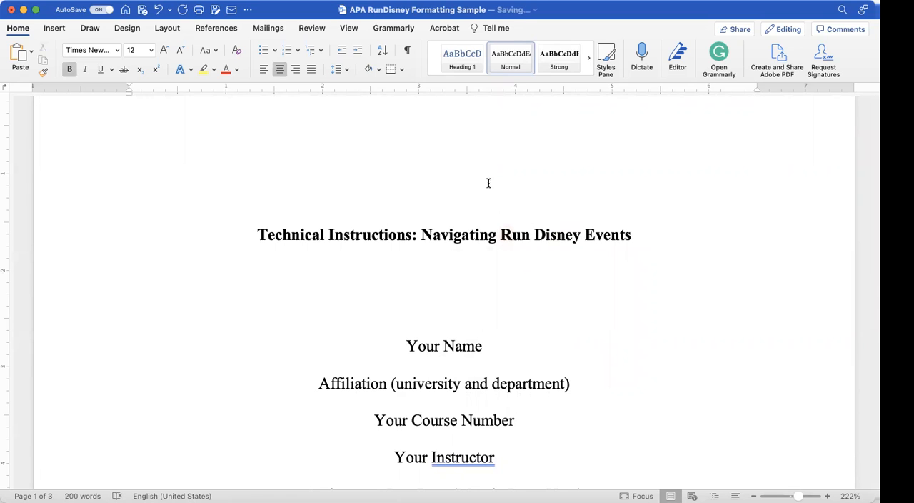
click(157, 10)
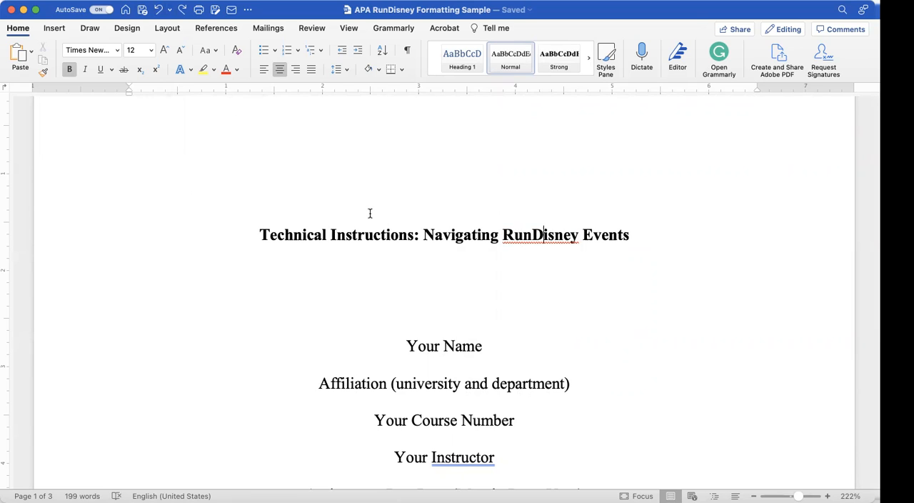
Step: Look through the whole document, from the title page details to the body on page 2 and the References page
scroll(370, 213, down, 3)
scroll(370, 213, down, 2)
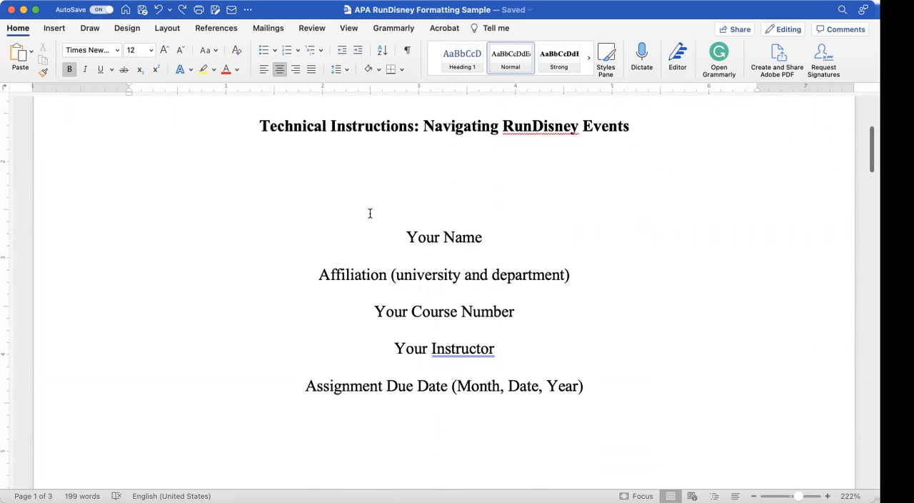
scroll(370, 213, down, 1)
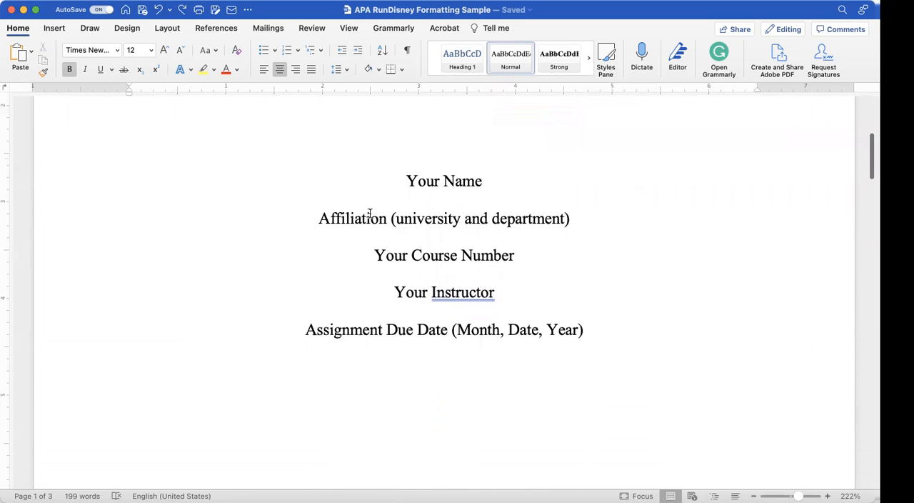
scroll(370, 213, down, 1)
scroll(370, 213, down, 1)
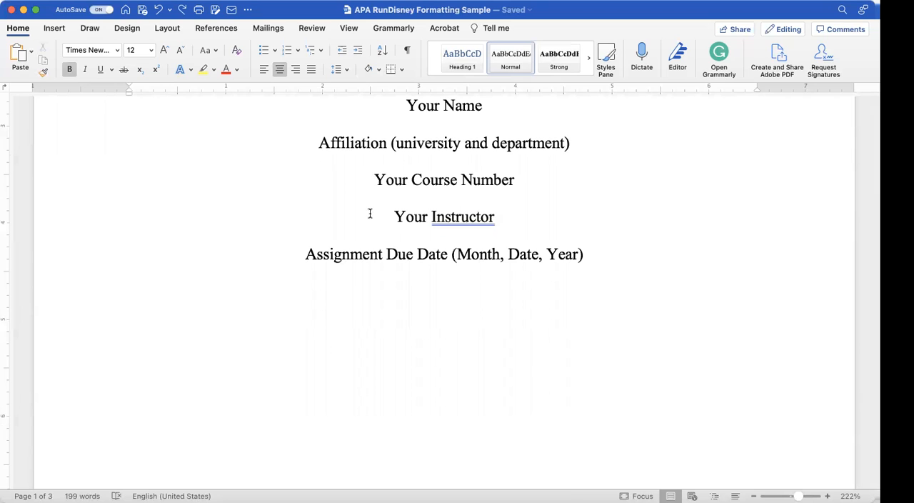
scroll(370, 213, down, 10)
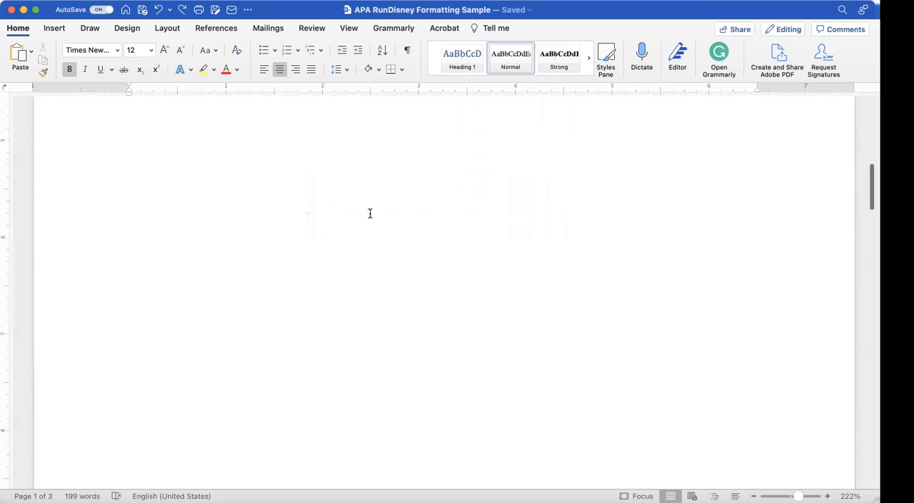
scroll(370, 213, down, 3)
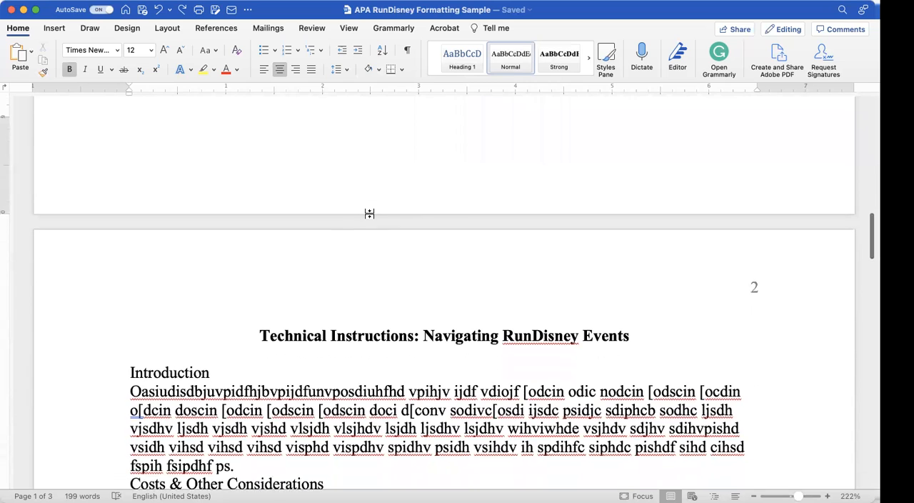
scroll(370, 217, down, 3)
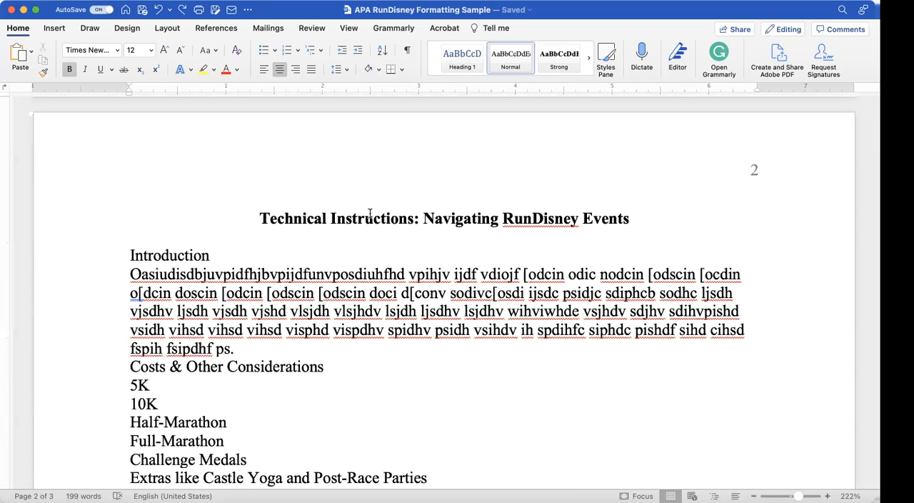
scroll(370, 213, down, 2)
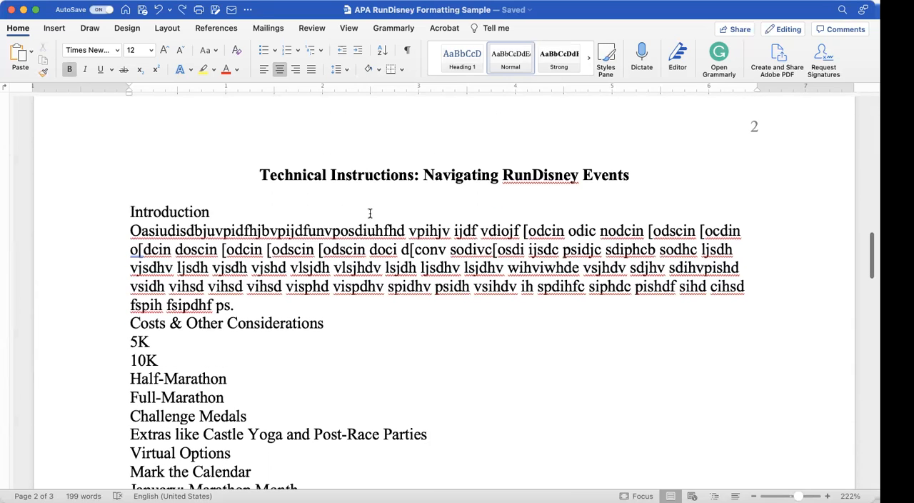
scroll(370, 213, down, 3)
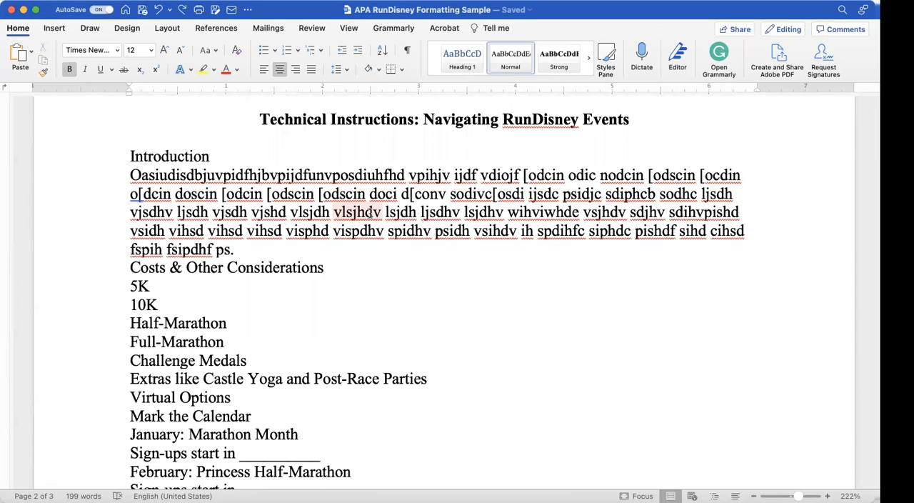
scroll(370, 213, down, 1)
scroll(370, 213, up, 15)
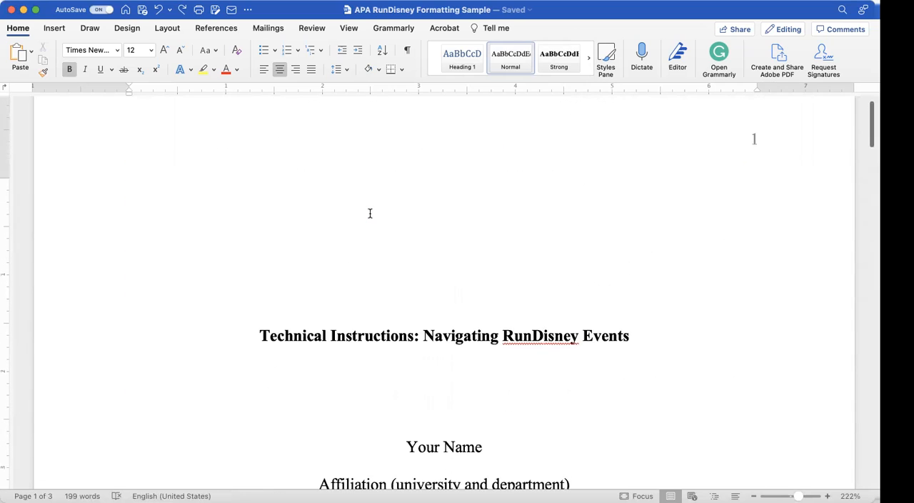
scroll(370, 213, down, 20)
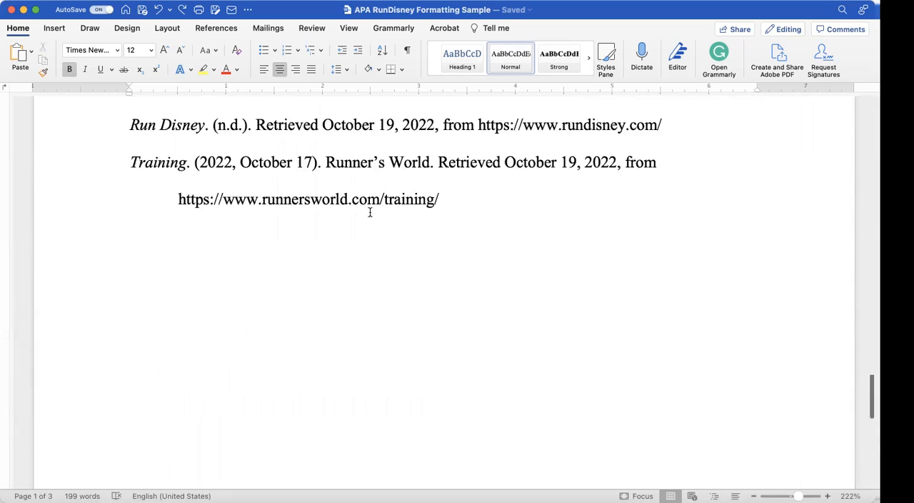
Step: Review the References page, then the title, introduction and section headings on page 2
scroll(369, 211, up, 3)
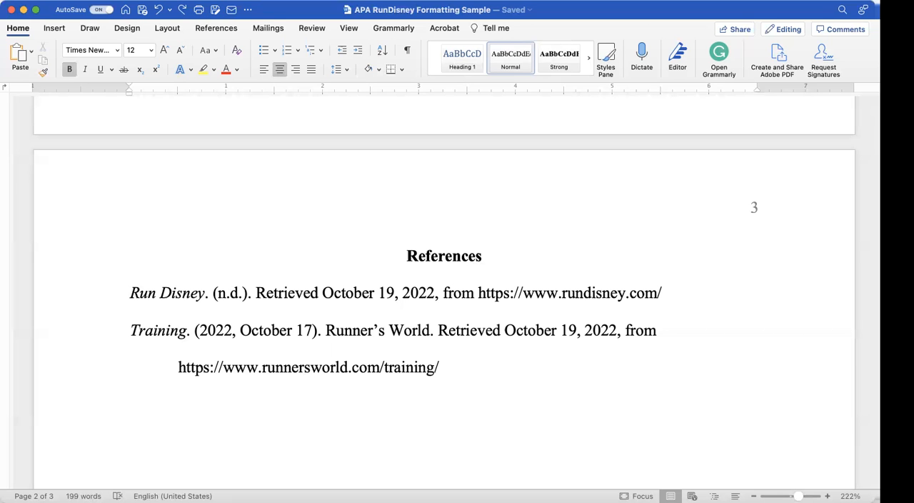
scroll(520, 380, up, 15)
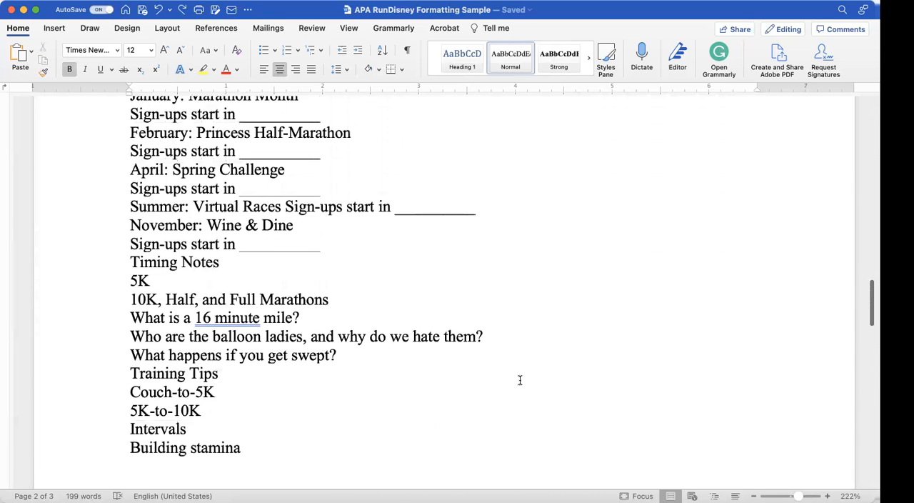
scroll(520, 380, up, 3)
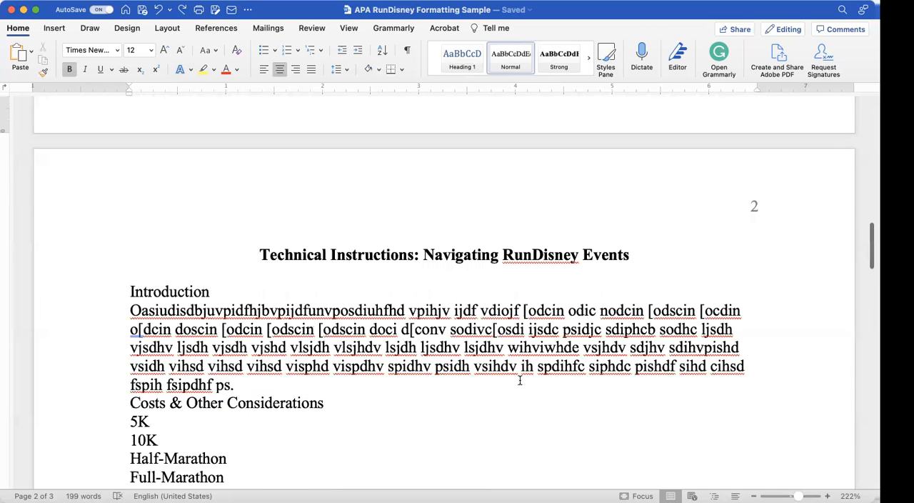
scroll(520, 380, down, 3)
scroll(520, 380, up, 3)
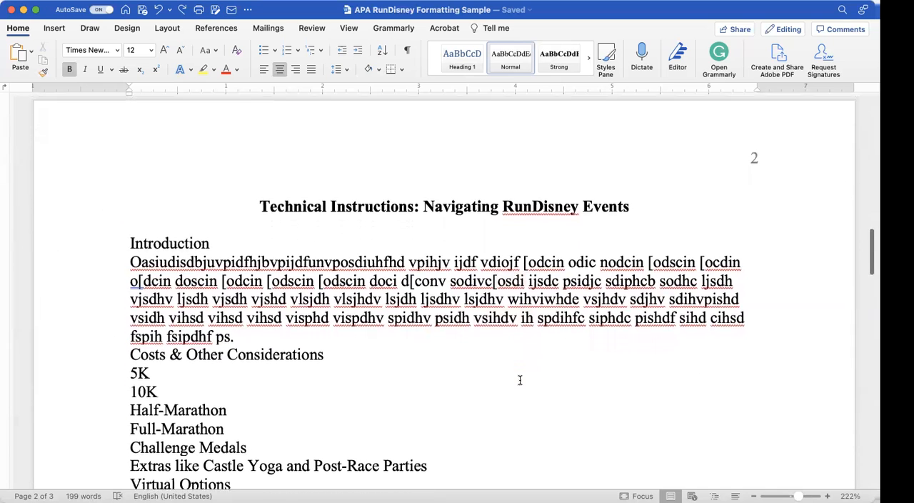
scroll(520, 382, down, 3)
scroll(519, 382, up, 3)
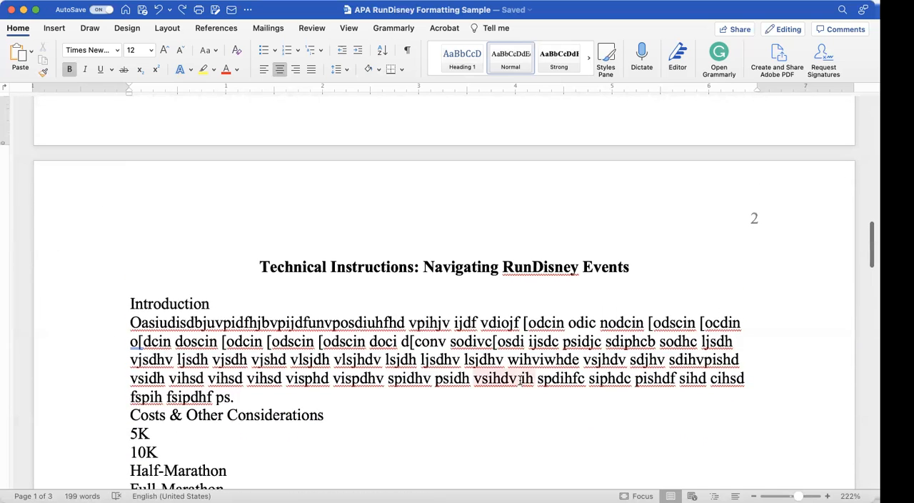
scroll(520, 380, down, 5)
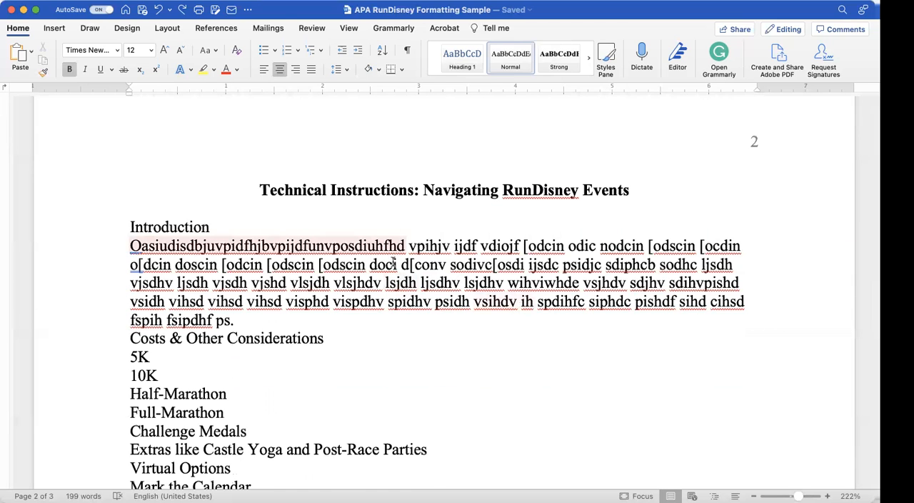
scroll(391, 322, up, 2)
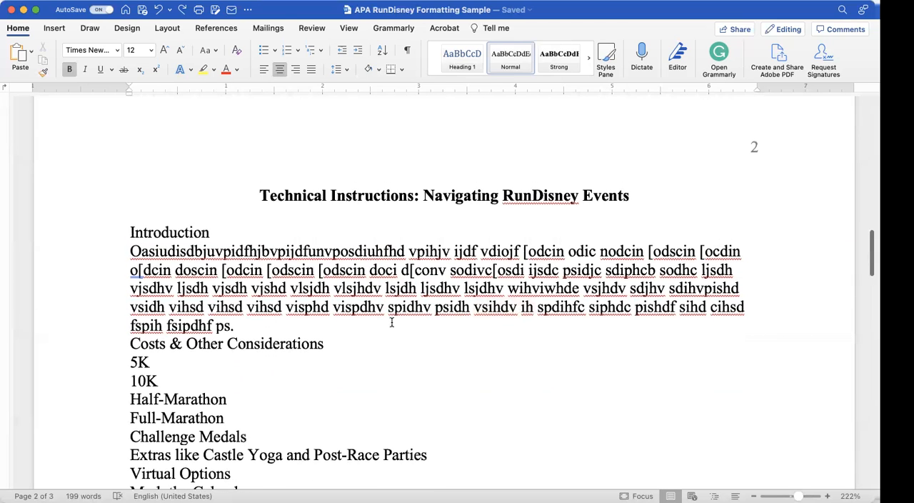
Step: Insert a blank line below the Introduction heading and blank lines above and below the Costs & Other Considerations heading
scroll(392, 323, down, 3)
scroll(392, 322, down, 1)
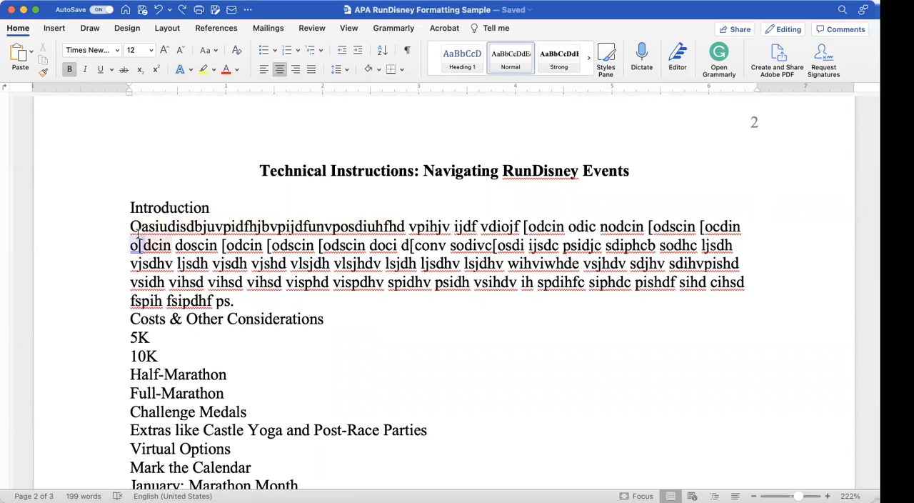
click(208, 208)
key(Return)
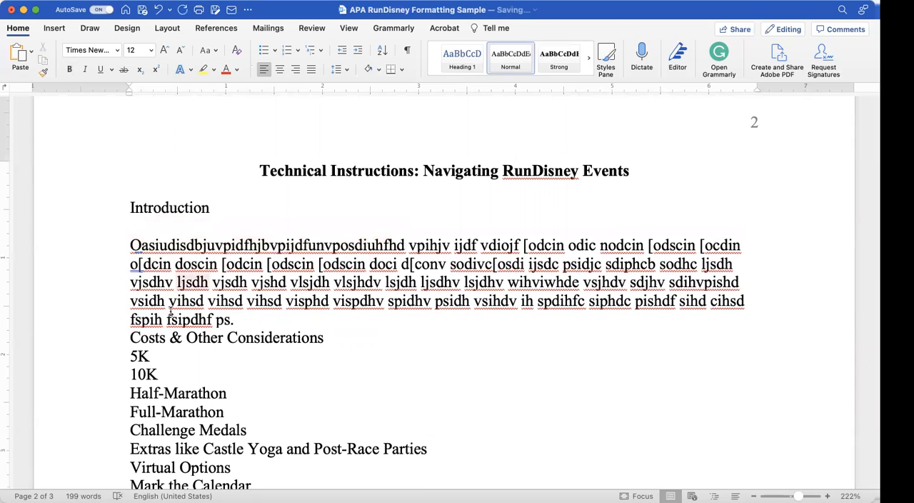
click(130, 337)
key(Return)
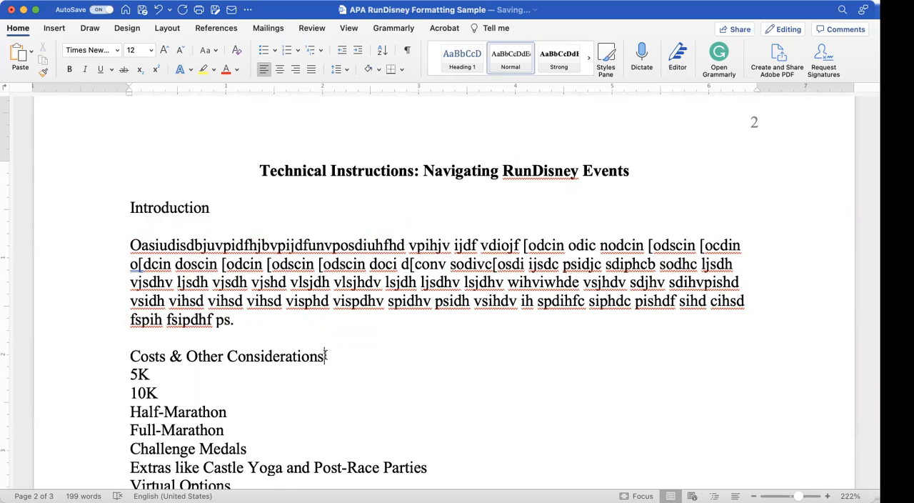
click(325, 356)
key(Return)
Step: Insert a blank line above and below the Mark the Calendar heading
scroll(325, 356, down, 6)
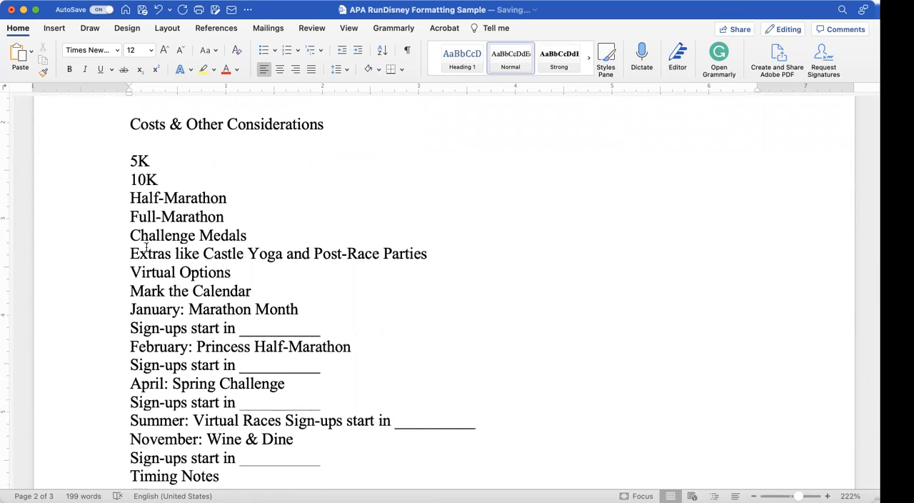
click(130, 291)
key(Return)
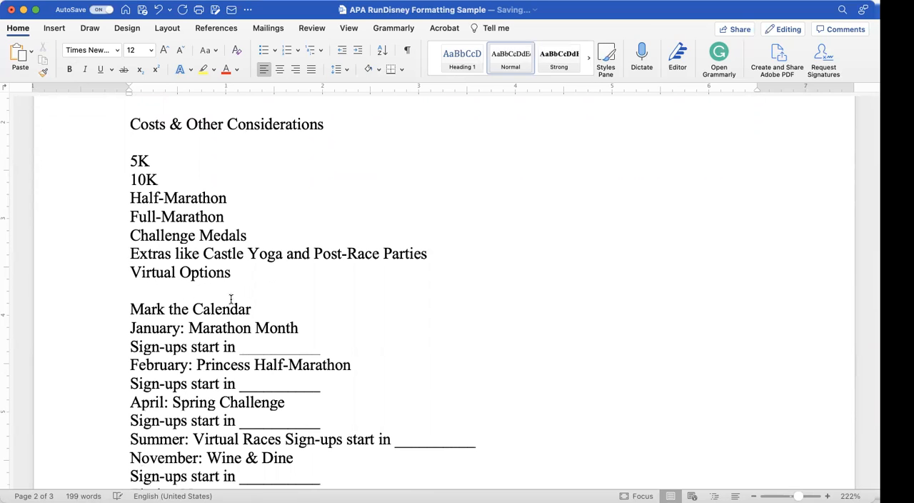
click(253, 308)
key(Return)
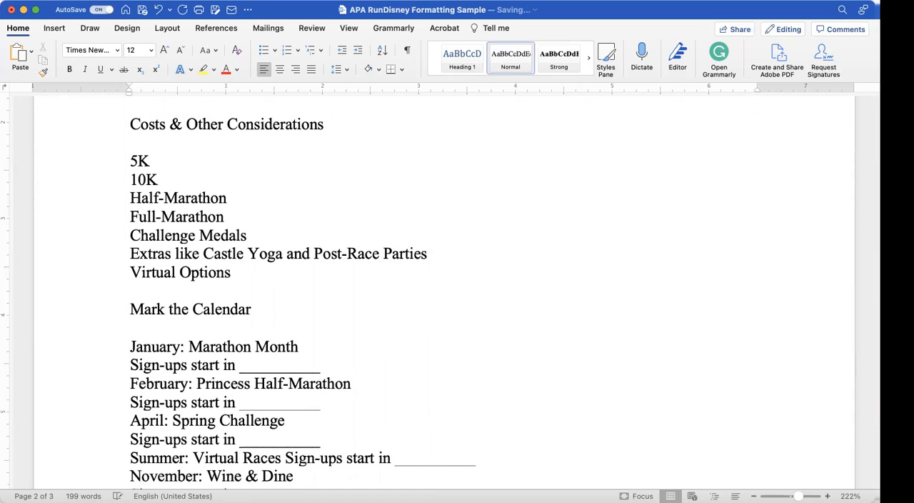
Step: Insert a blank line above and below the Timing Notes heading
scroll(250, 404, down, 5)
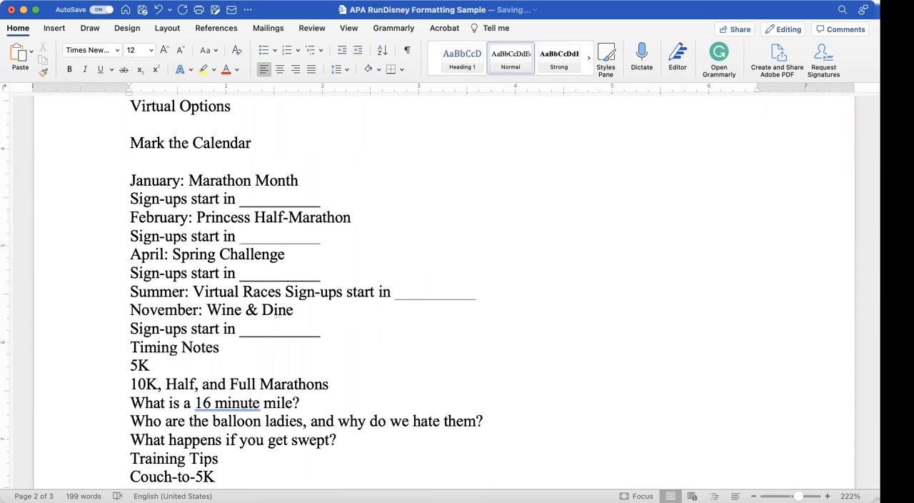
click(130, 347)
key(Return)
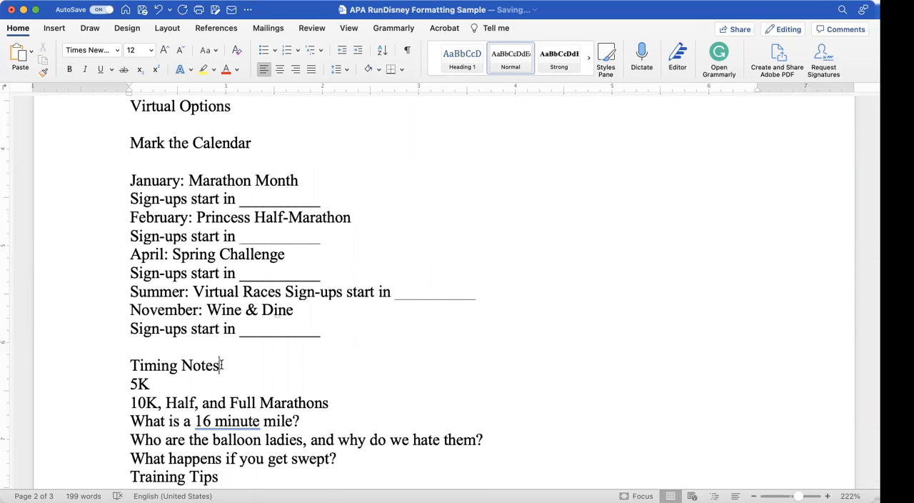
click(220, 365)
key(Return)
scroll(221, 364, down, 6)
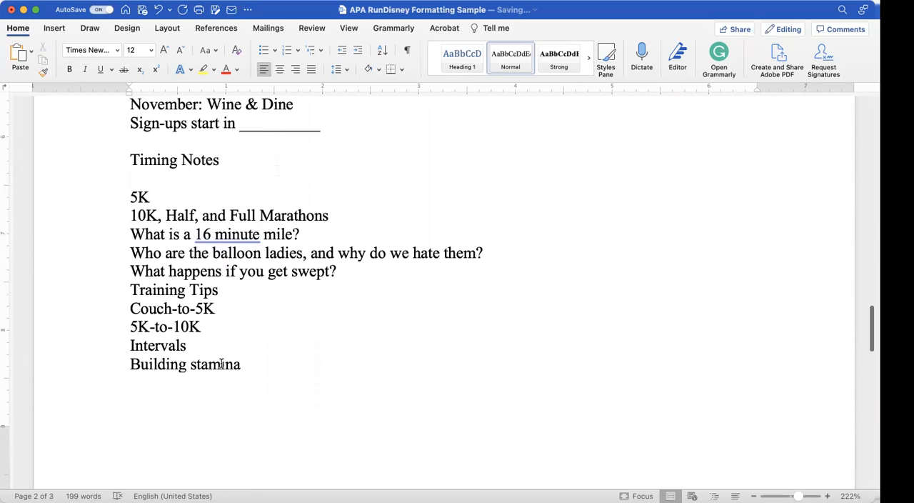
scroll(222, 365, down, 1)
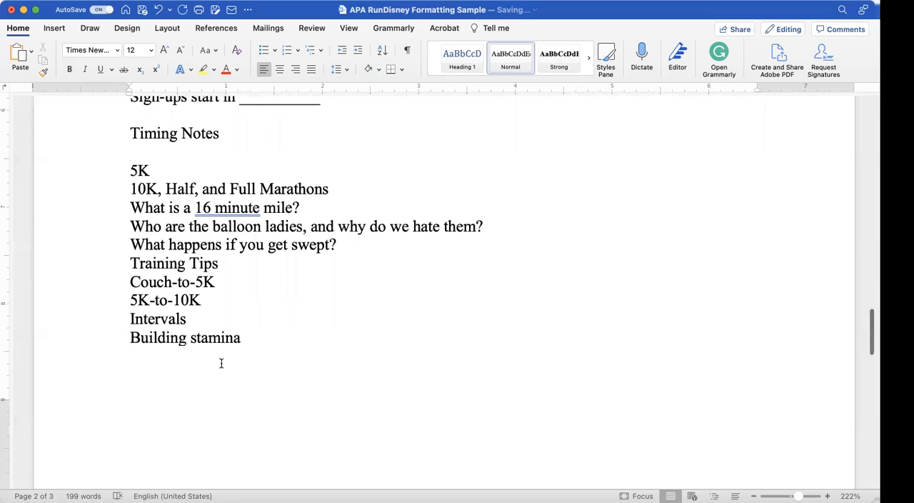
scroll(222, 364, down, 1)
scroll(221, 363, up, 1)
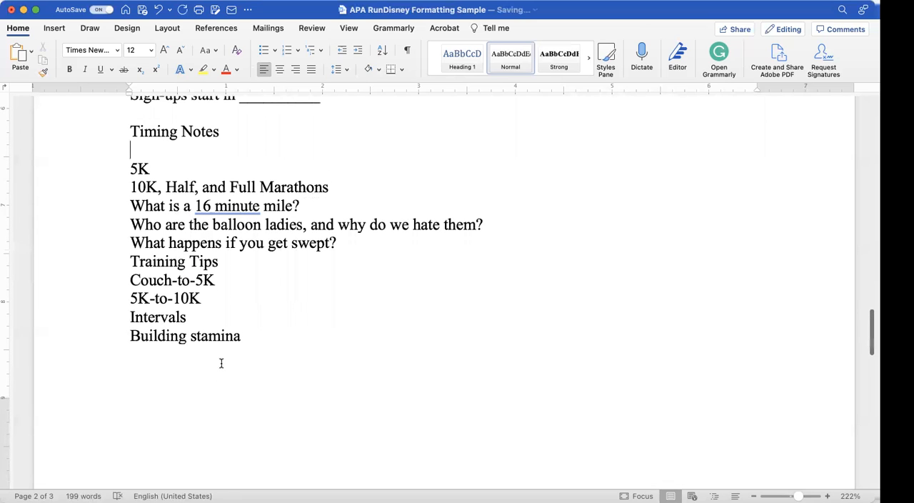
Step: Insert a blank line above and below the Training Tips heading
scroll(221, 363, up, 1)
click(129, 290)
key(Return)
click(219, 307)
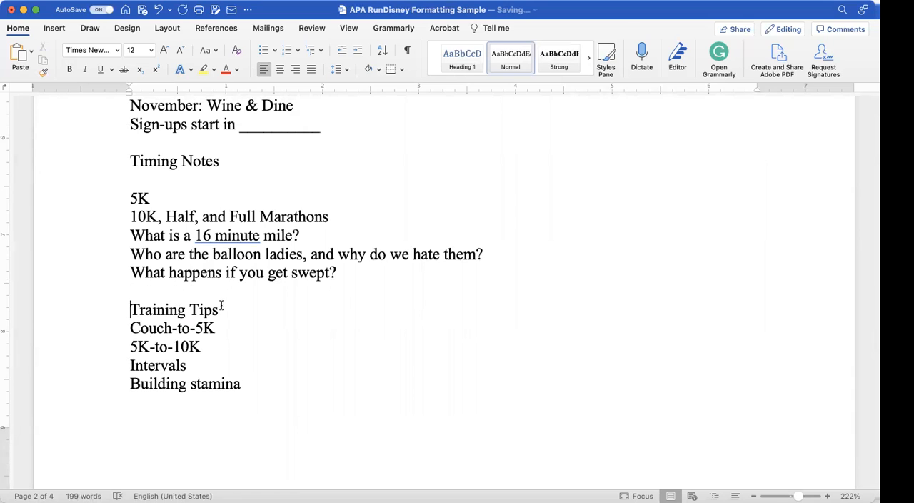
key(Return)
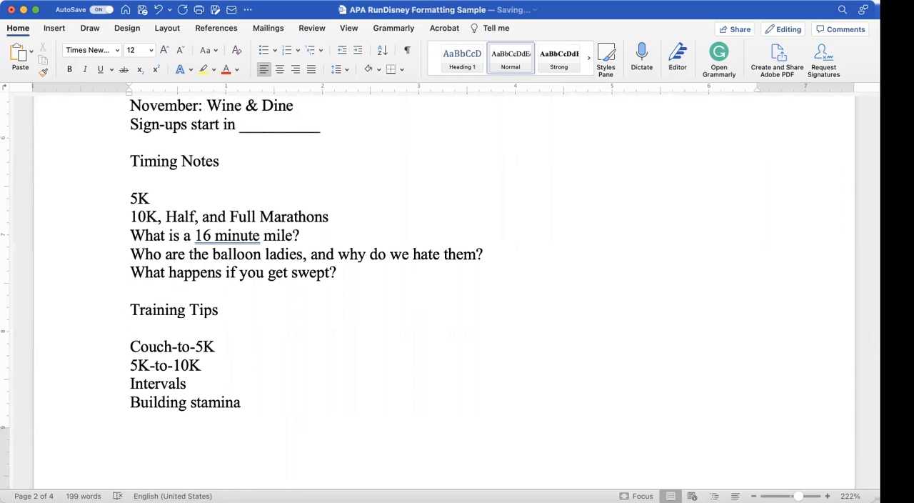
Step: Review the spacing around the section headings, from Training Tips back up to the title on page 2
scroll(443, 285, down, 8)
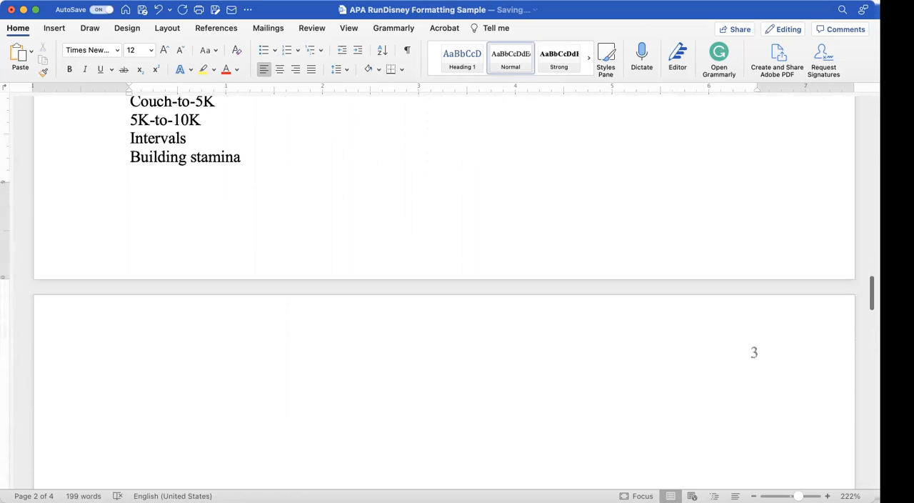
scroll(443, 285, up, 5)
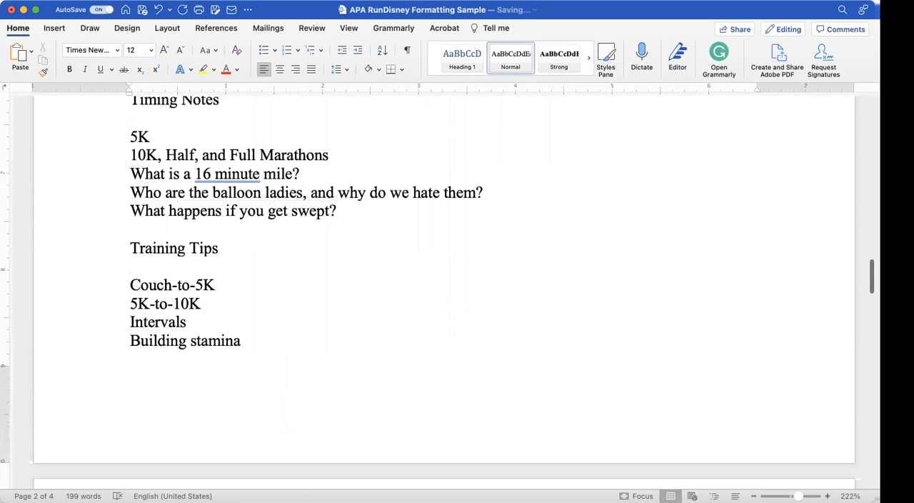
scroll(443, 286, up, 8)
scroll(443, 285, up, 8)
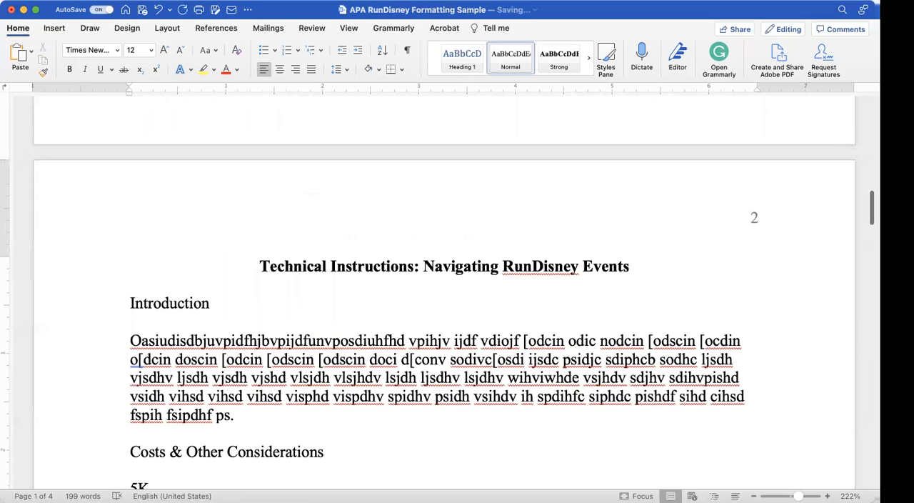
scroll(564, 225, down, 4)
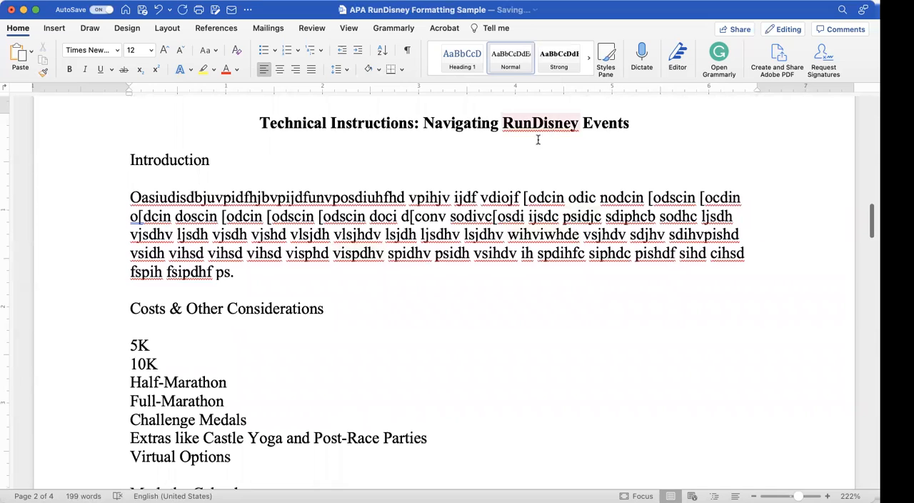
scroll(373, 272, up, 1)
scroll(373, 272, down, 1)
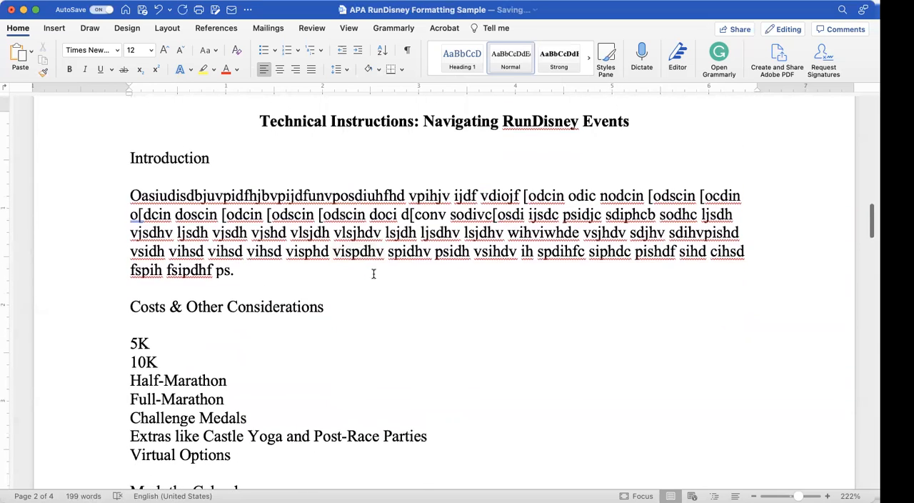
scroll(373, 273, up, 1)
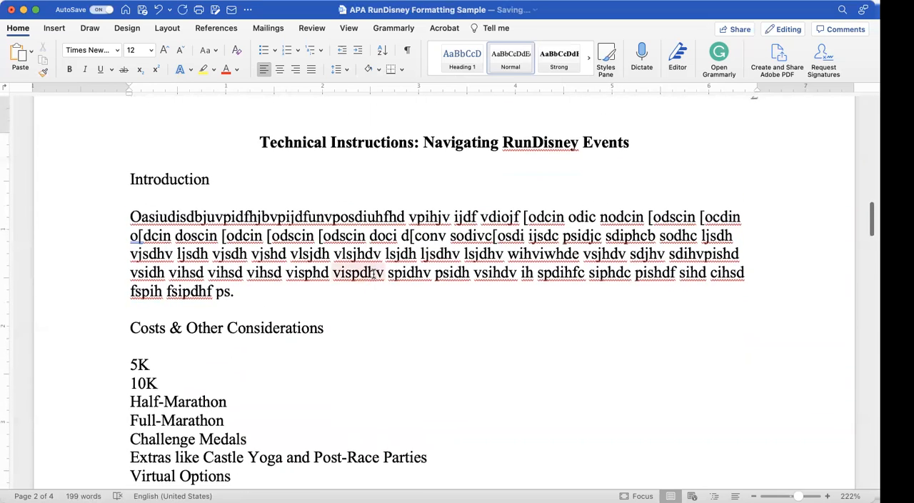
scroll(372, 272, up, 1)
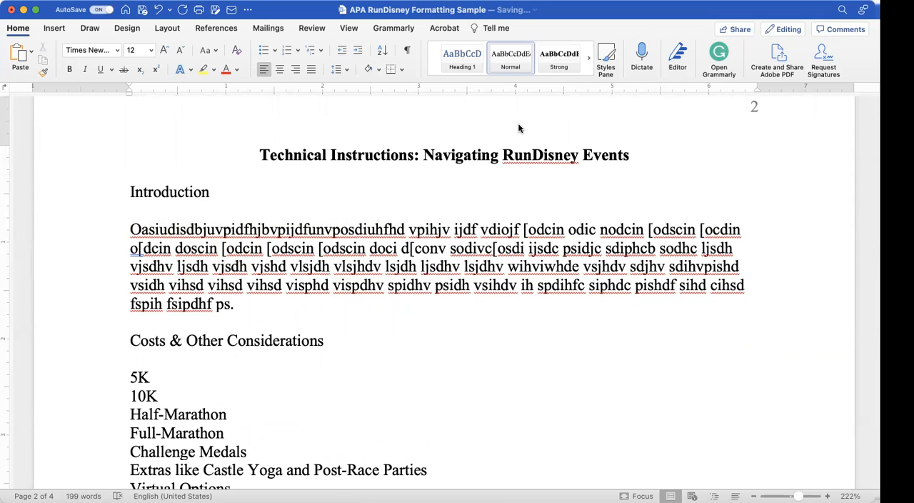
Step: Apply the Heading 1 style to the Introduction heading on page 2
click(517, 68)
triple_click(170, 192)
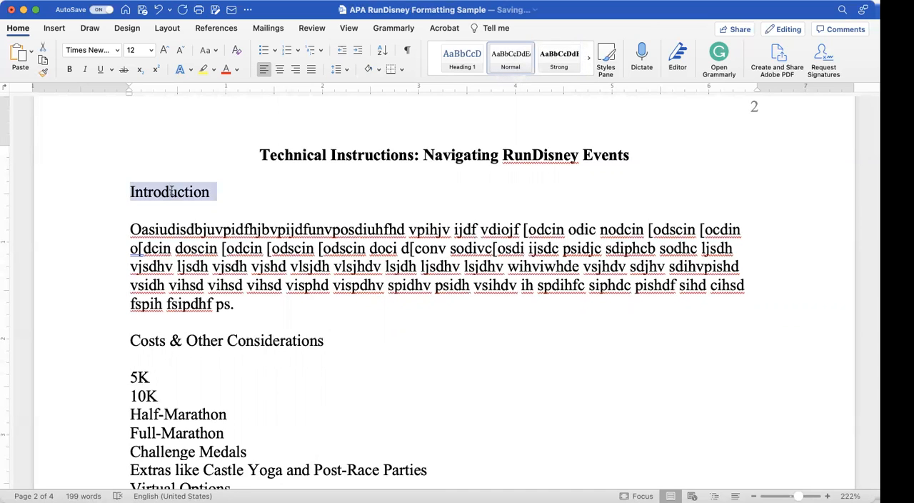
scroll(558, 63, down, 2)
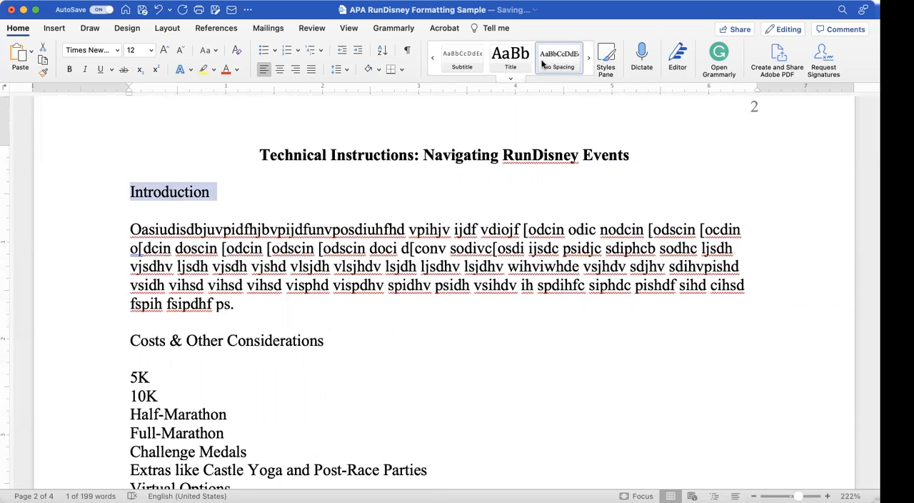
click(588, 58)
click(587, 58)
click(432, 60)
click(432, 60)
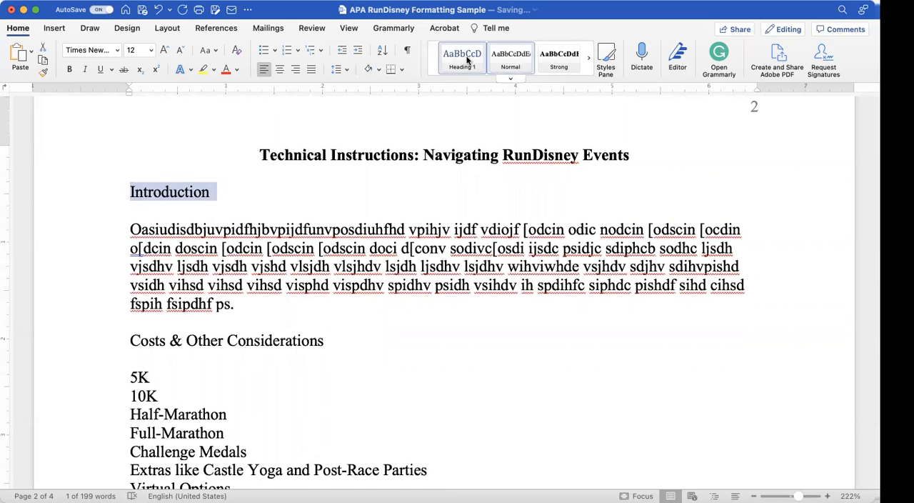
click(462, 57)
Step: Apply the Heading 1 style to the Costs & Other Considerations and Mark the Calendar headings
triple_click(203, 363)
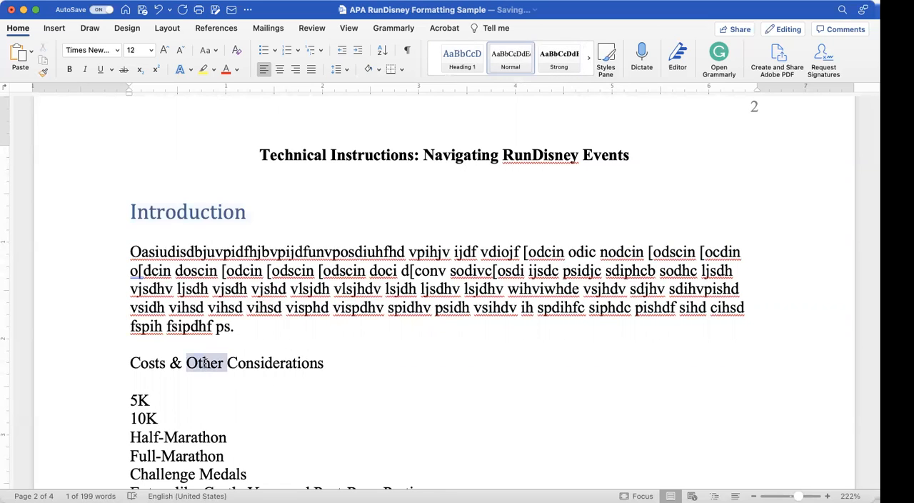
click(465, 56)
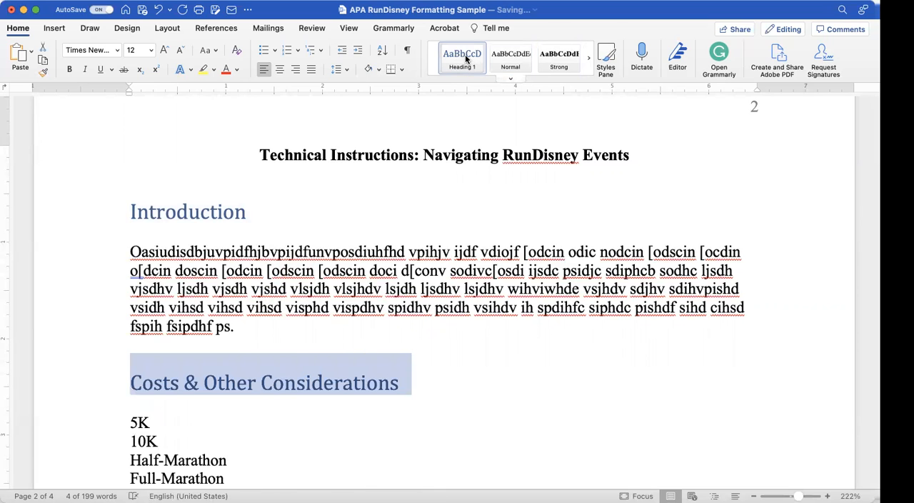
scroll(337, 213, down, 5)
scroll(337, 213, down, 2)
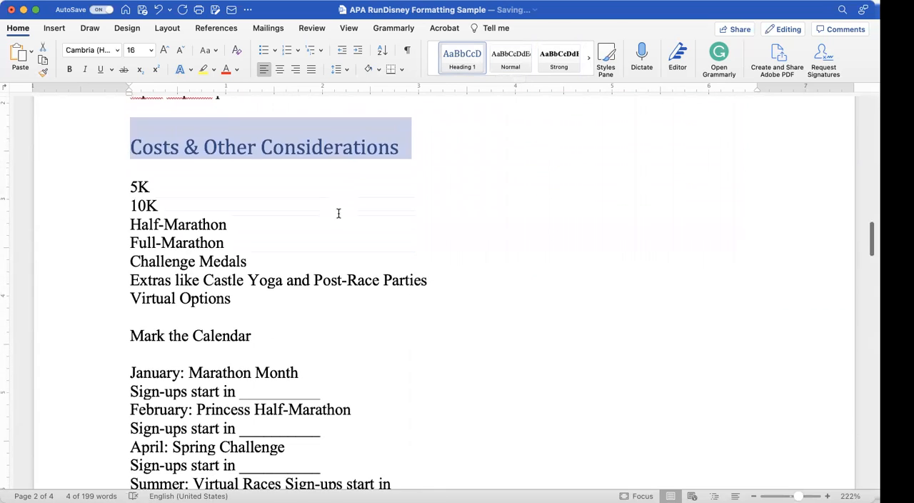
triple_click(195, 339)
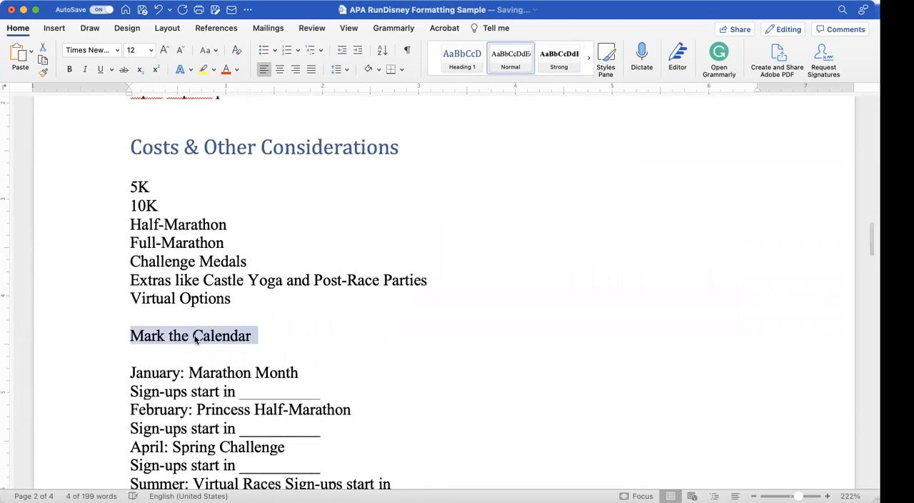
click(453, 59)
Step: Apply the Heading 1 style to the Timing Notes and Training Tips headings
scroll(303, 280, down, 8)
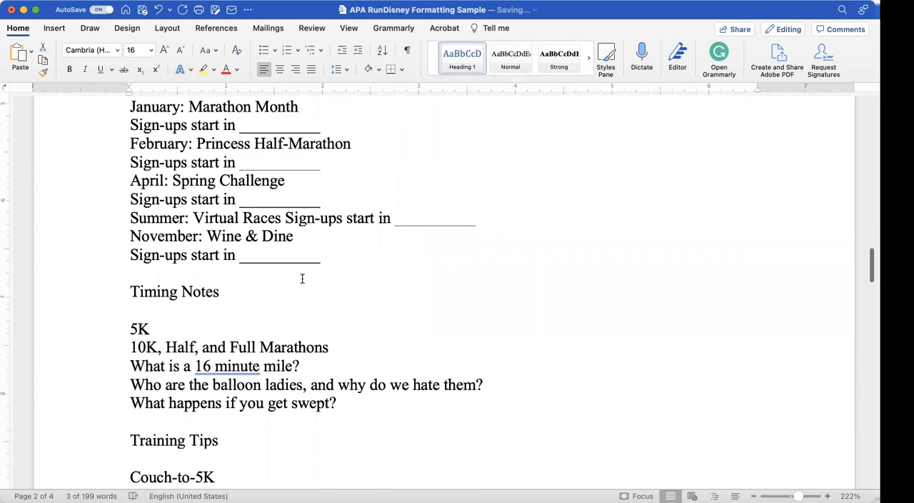
double_click(187, 292)
triple_click(188, 291)
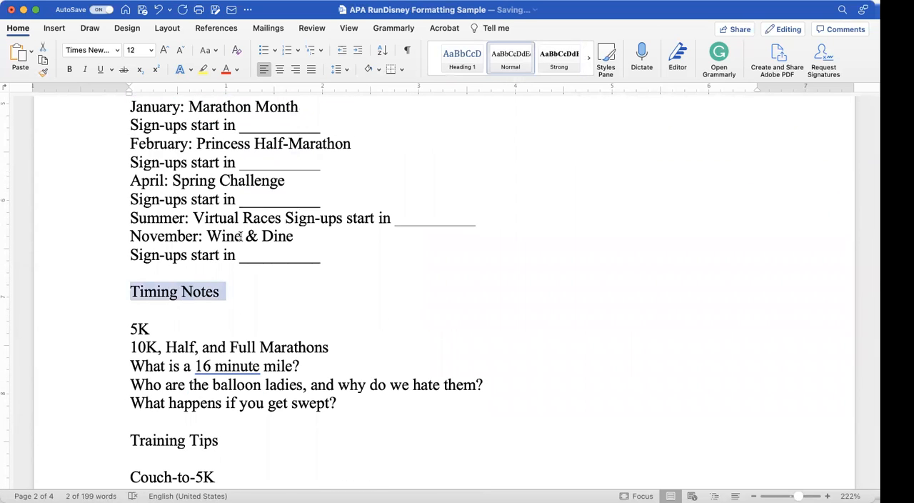
click(462, 57)
scroll(293, 248, down, 5)
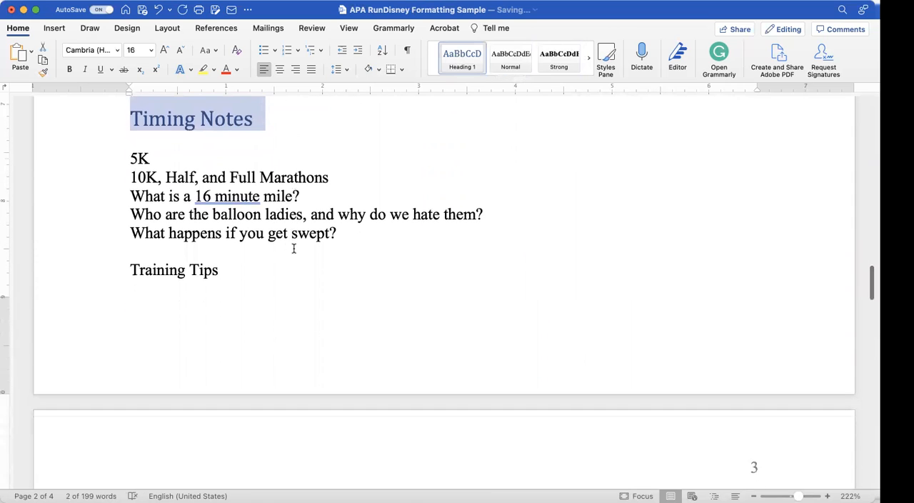
click(156, 270)
triple_click(156, 270)
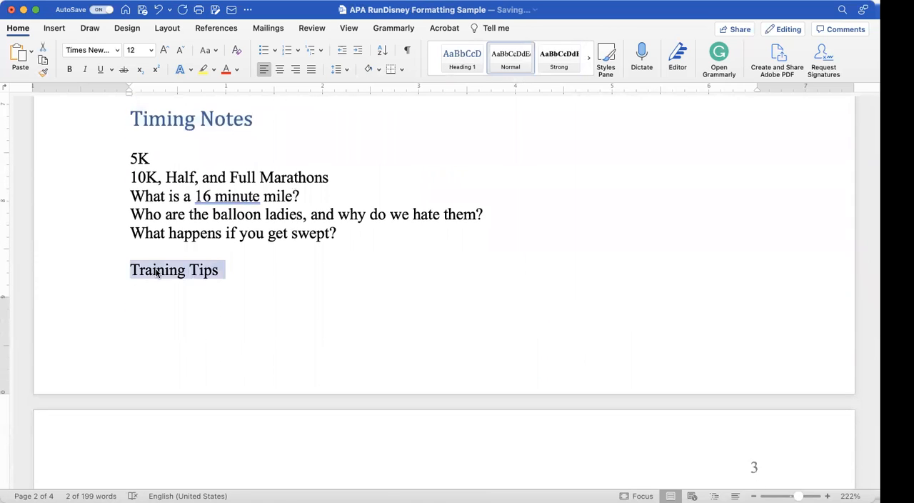
click(457, 59)
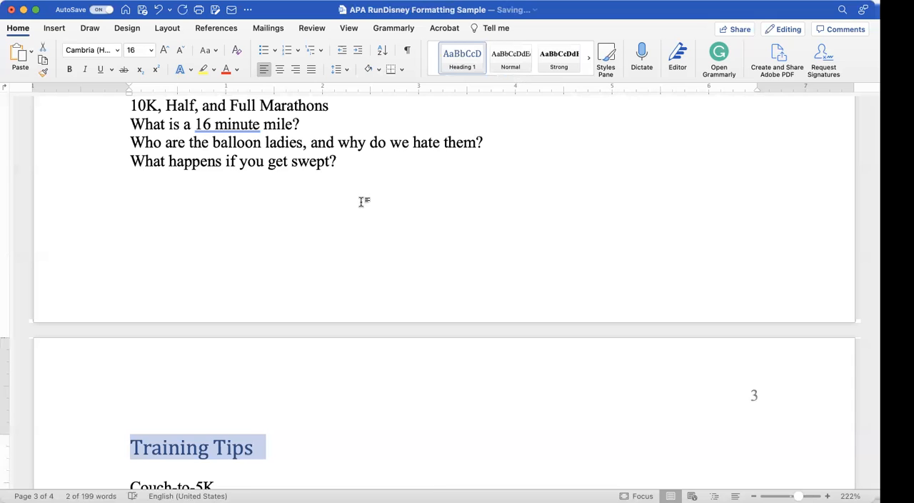
Step: Apply the Title style to the paper's title at the start of page 2 and center it
scroll(360, 202, down, 6)
scroll(359, 202, up, 12)
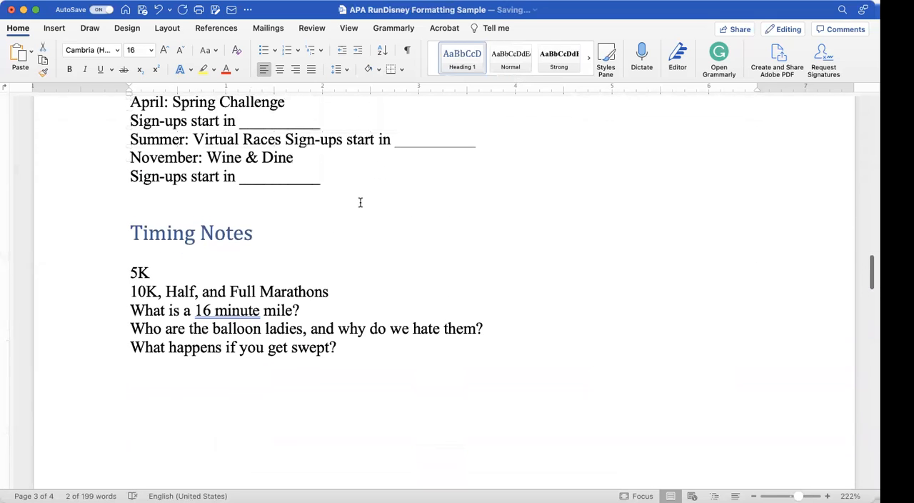
scroll(360, 202, up, 8)
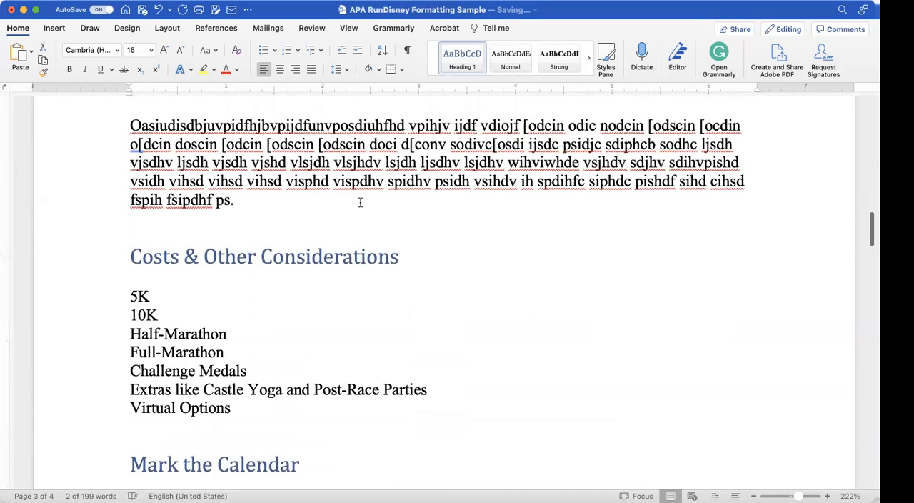
scroll(360, 202, up, 3)
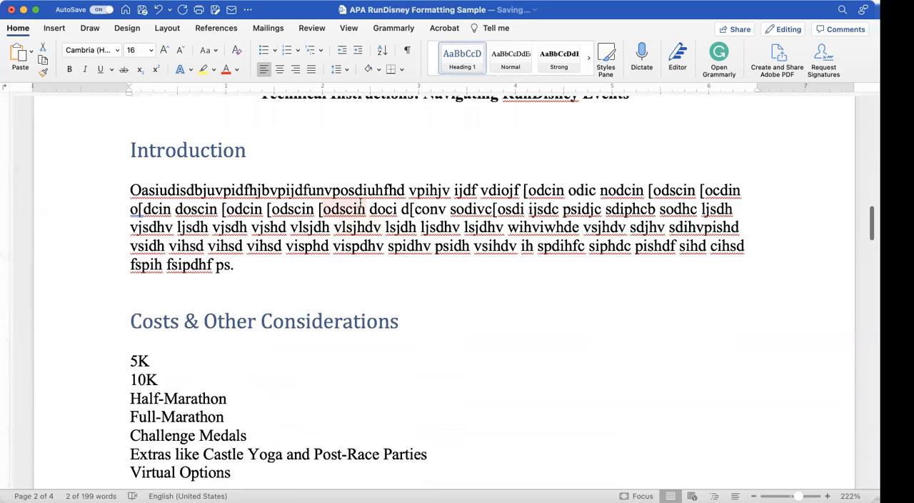
scroll(360, 202, up, 1)
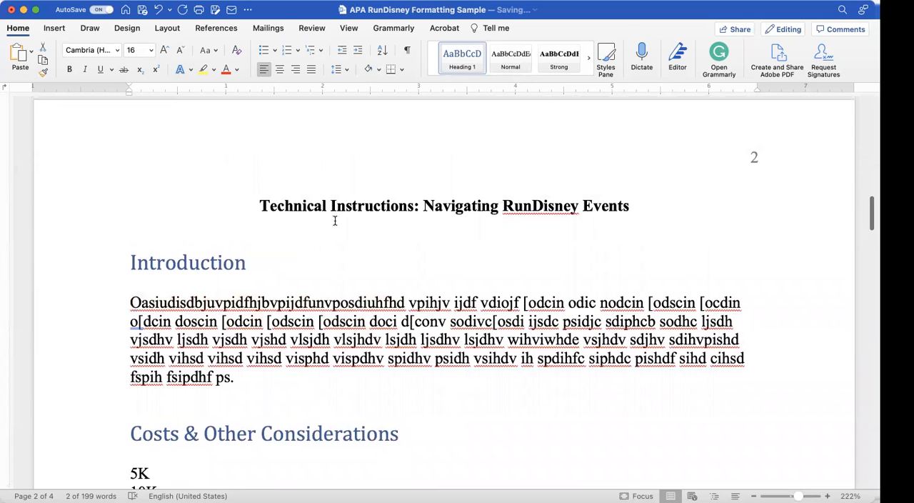
double_click(349, 200)
triple_click(348, 201)
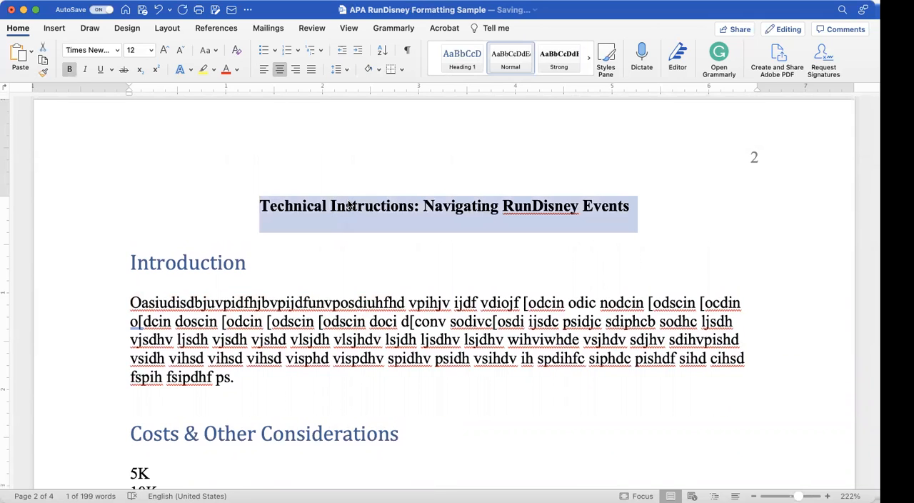
scroll(543, 62, right, 3)
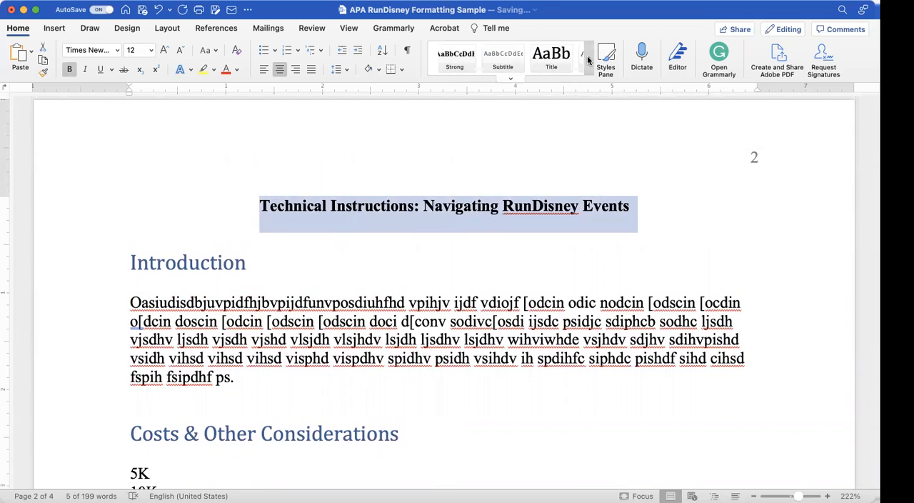
click(521, 60)
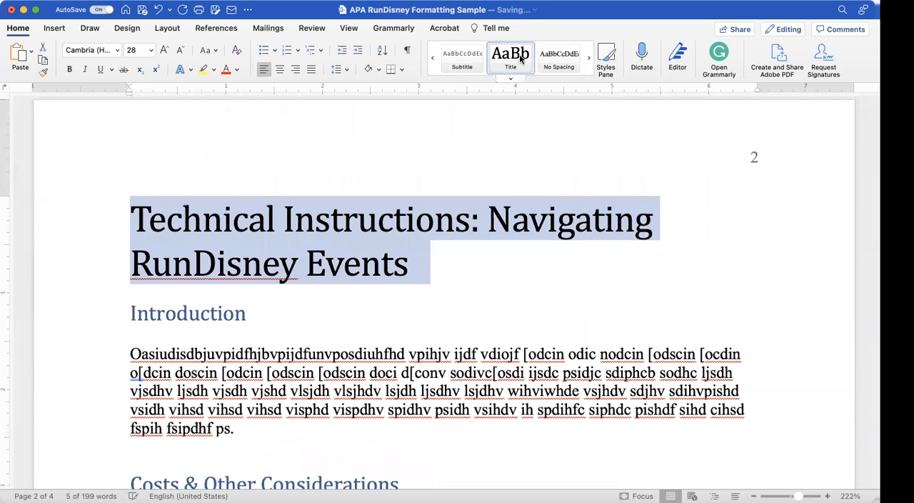
click(279, 71)
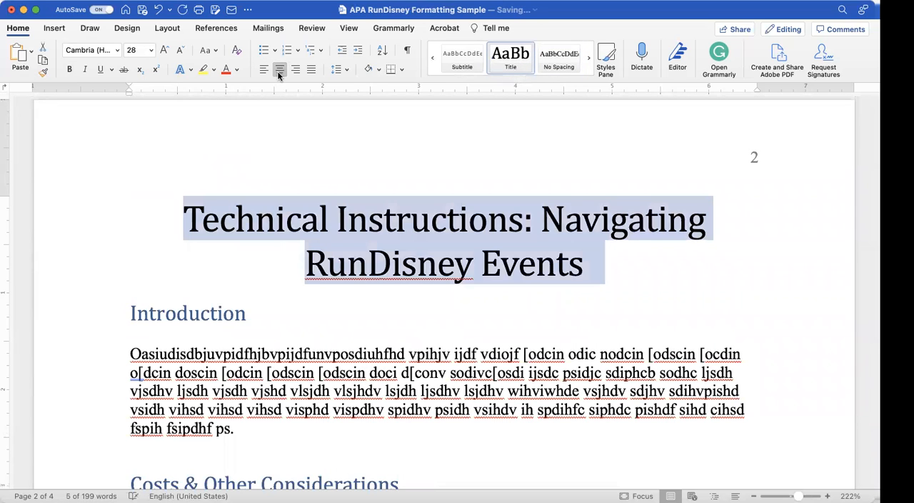
Step: Break the page 2 title after the colon so that "Navigating RunDisney Events" starts a second line
click(538, 218)
key(BackSpace)
key(Return)
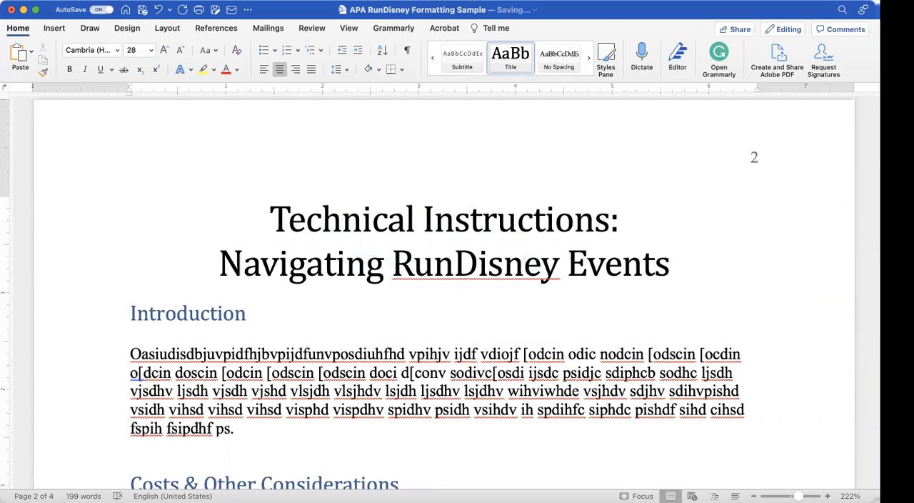
Step: Show the Styles pane and apply the document style set with a red title banner and pink-shaded headings
scroll(442, 293, up, 10)
scroll(679, 274, up, 5)
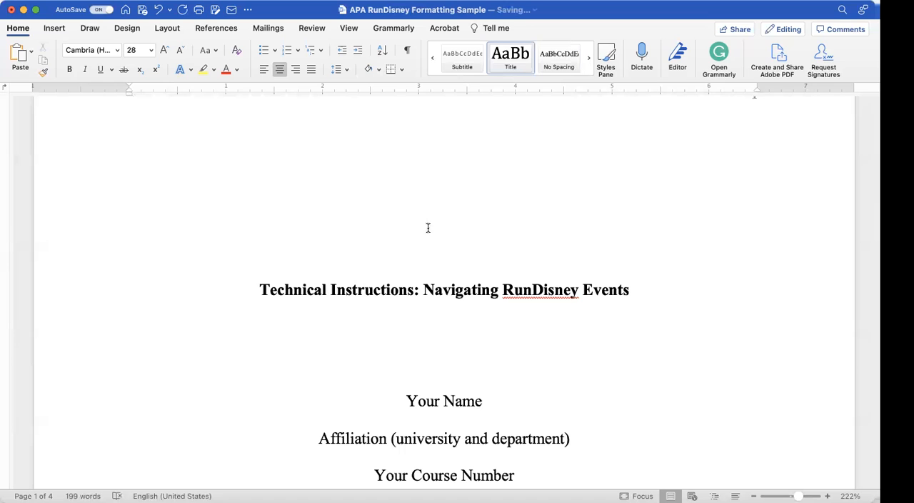
scroll(366, 372, down, 5)
scroll(366, 372, down, 12)
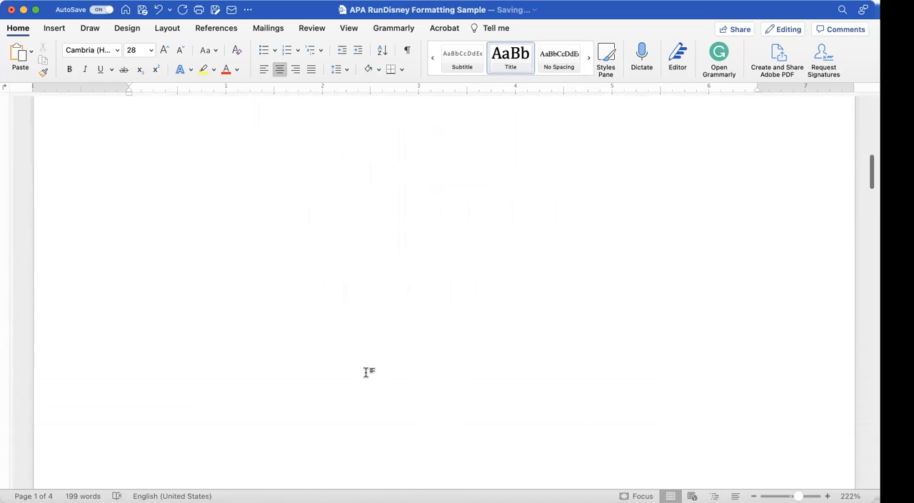
scroll(366, 372, up, 2)
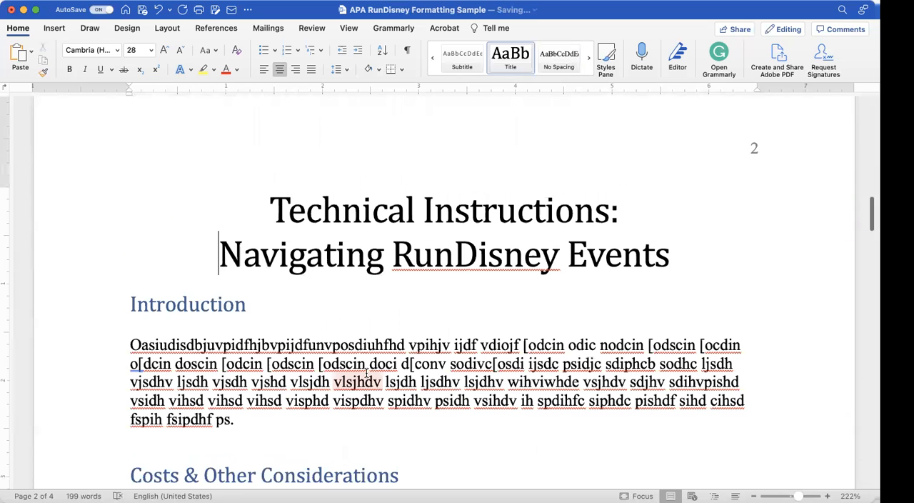
click(605, 71)
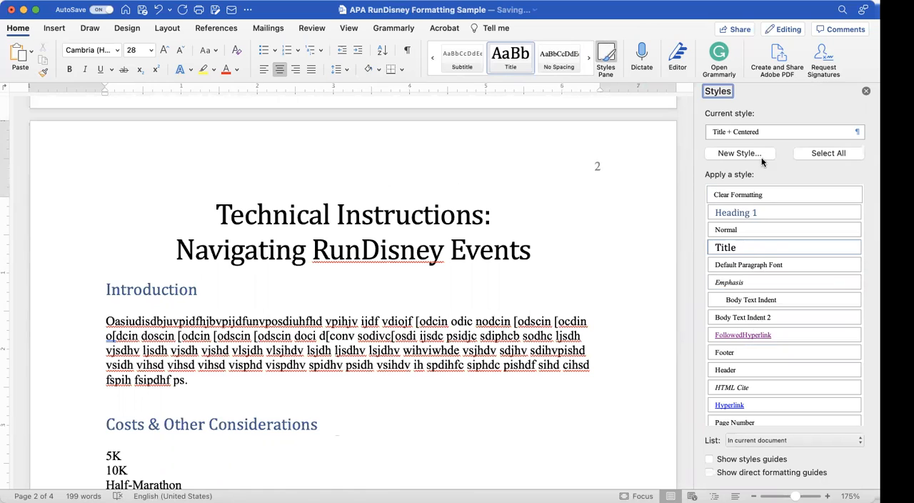
click(127, 29)
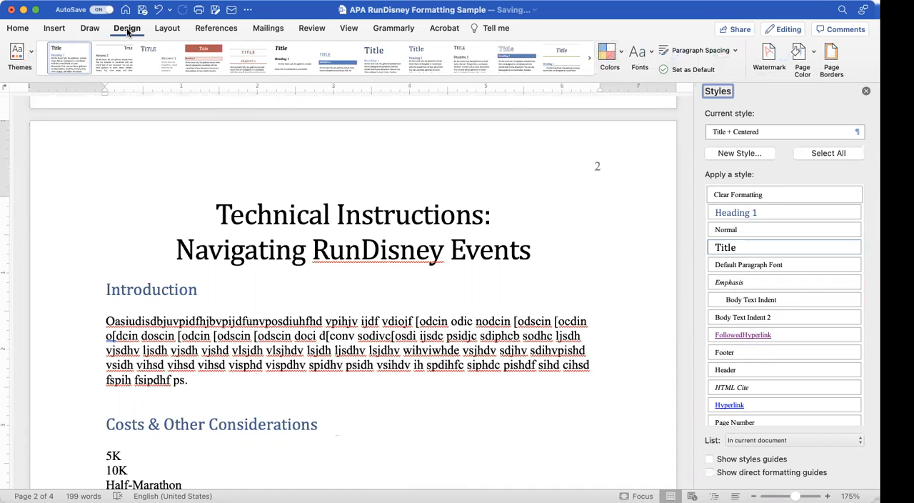
click(204, 58)
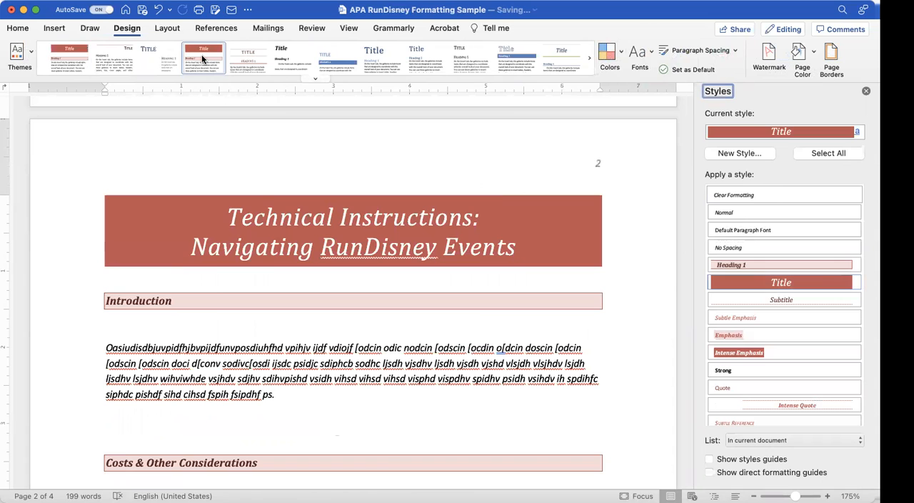
Step: Examine how the red style set affects the title page and the title and headings on page 2
scroll(224, 169, up, 10)
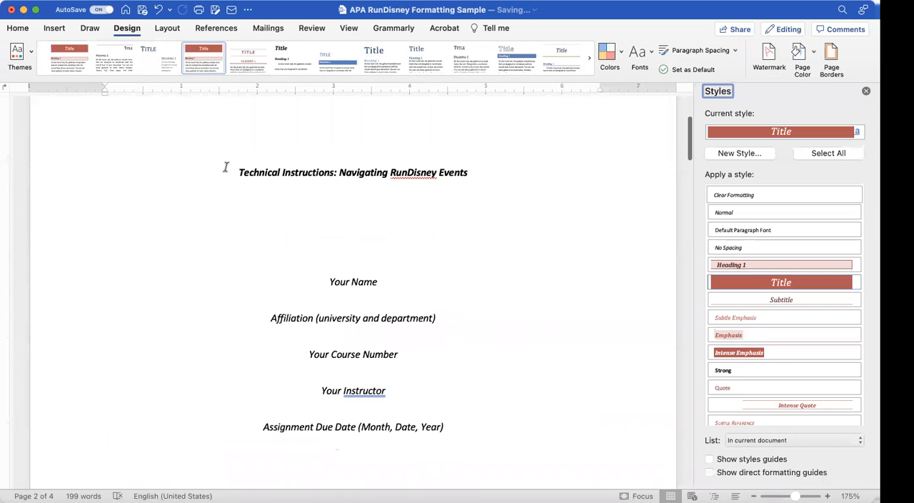
scroll(225, 168, up, 2)
scroll(225, 167, down, 5)
scroll(225, 167, down, 20)
scroll(226, 166, down, 15)
scroll(226, 167, up, 8)
scroll(225, 166, up, 20)
scroll(225, 166, up, 6)
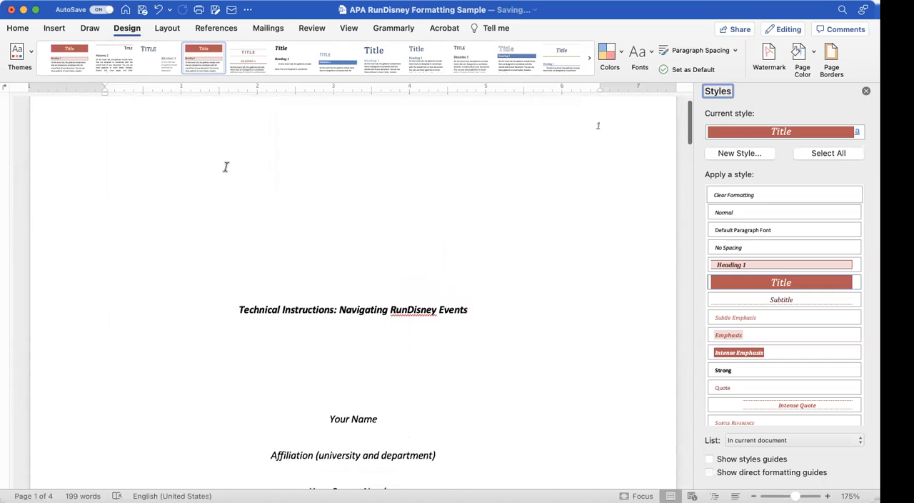
scroll(226, 166, up, 1)
scroll(226, 167, down, 3)
scroll(226, 166, down, 15)
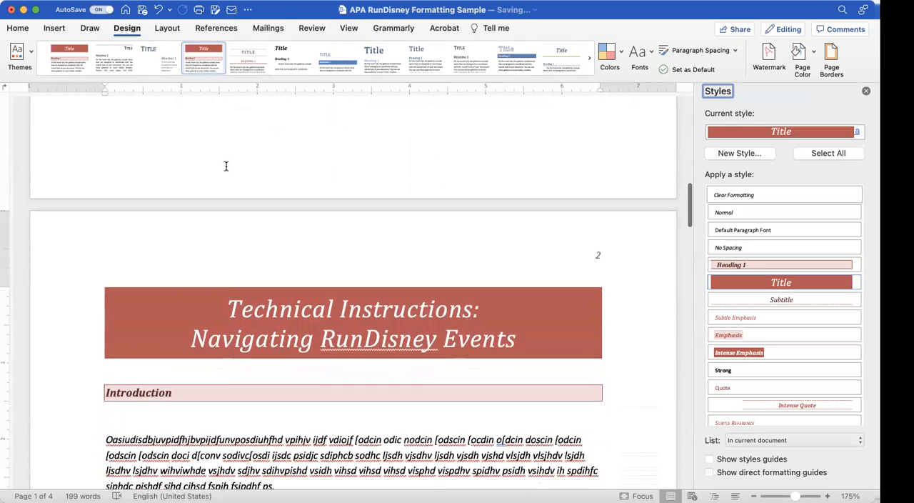
scroll(225, 166, down, 2)
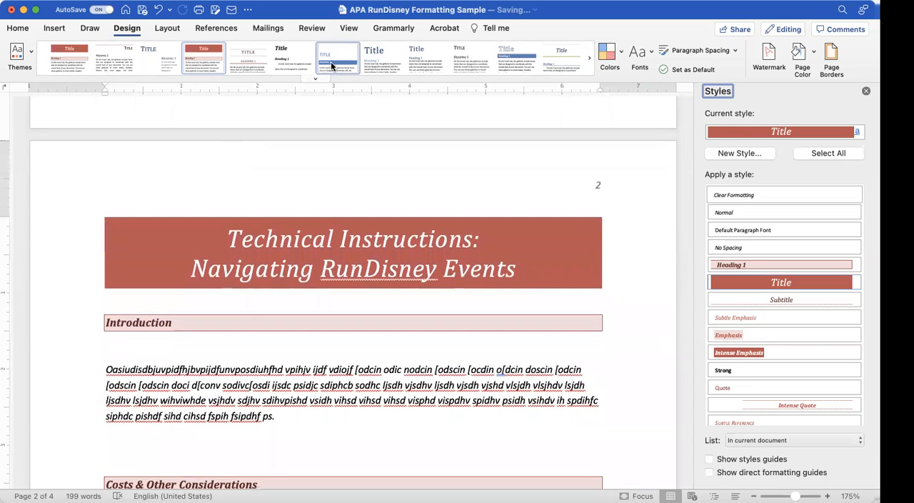
Step: Try the style set with solid blue heading bars, followed by the one with a large dark blue title
click(331, 62)
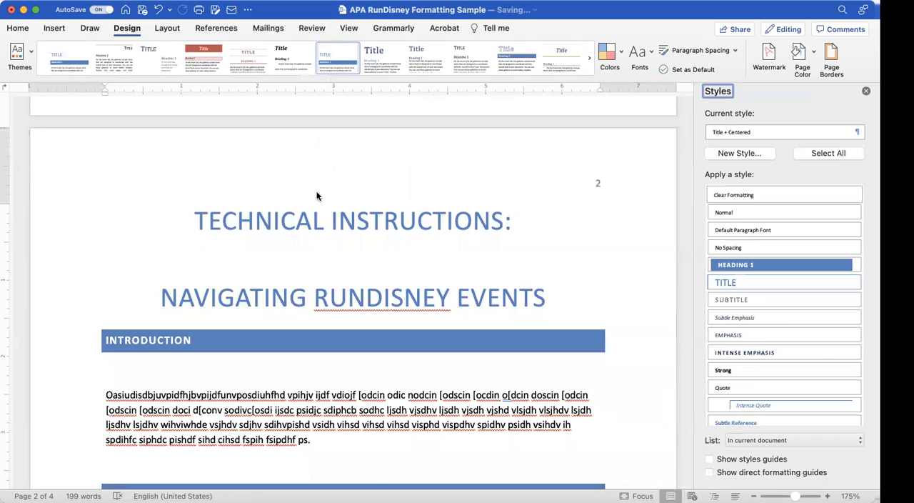
click(382, 52)
click(591, 59)
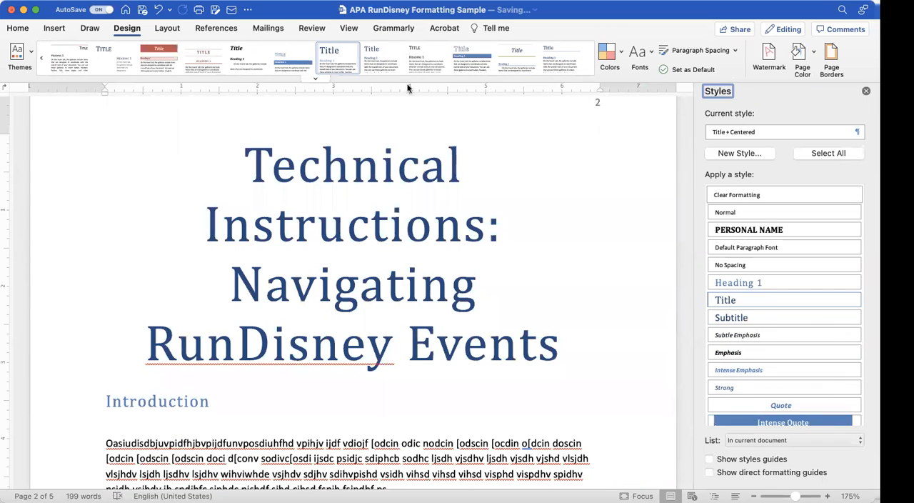
Step: Undo the three style set changes and close the Styles pane
click(157, 10)
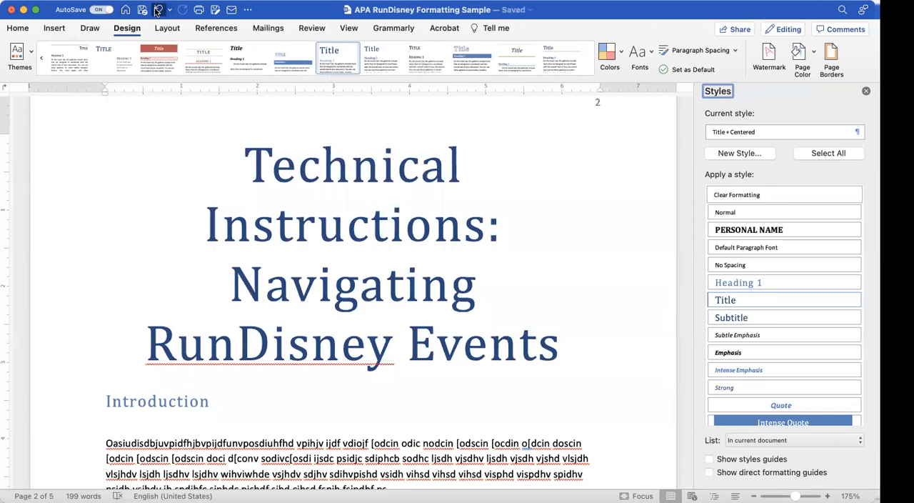
click(157, 10)
click(157, 10)
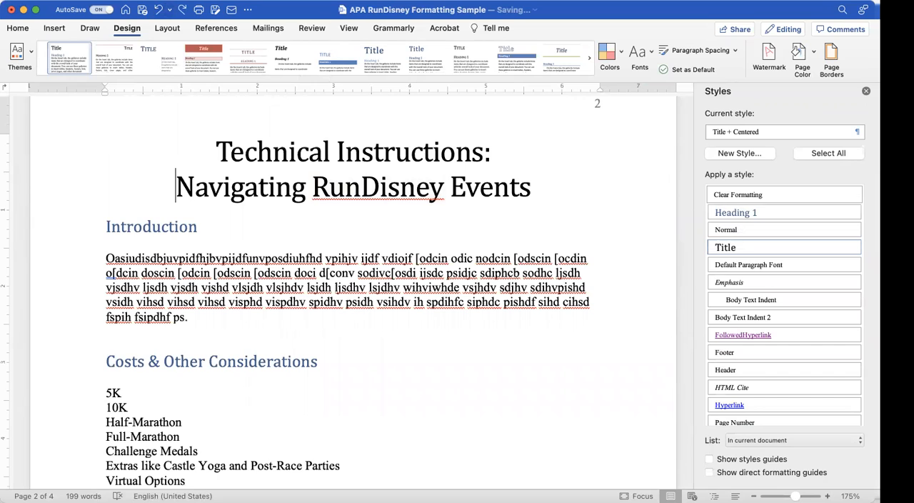
click(866, 91)
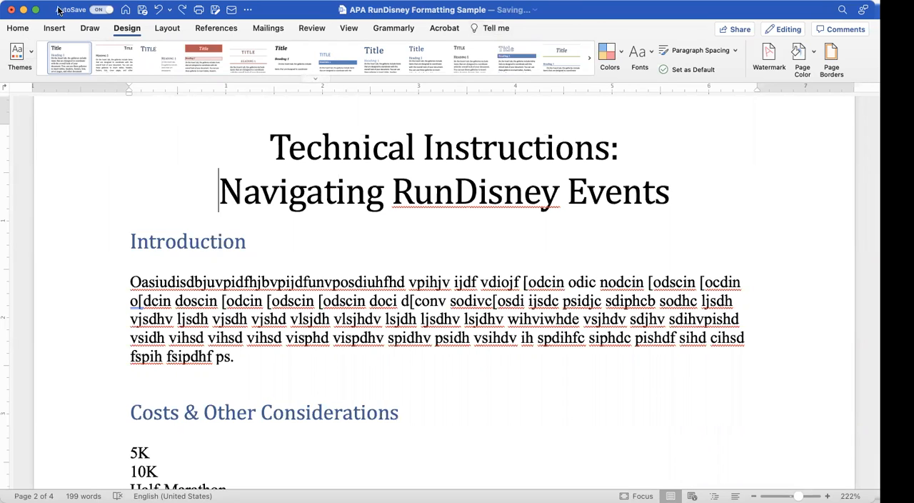
Step: Check the quick styles used by the page 2 title and the Introduction heading, and browse the other available quick styles
click(17, 28)
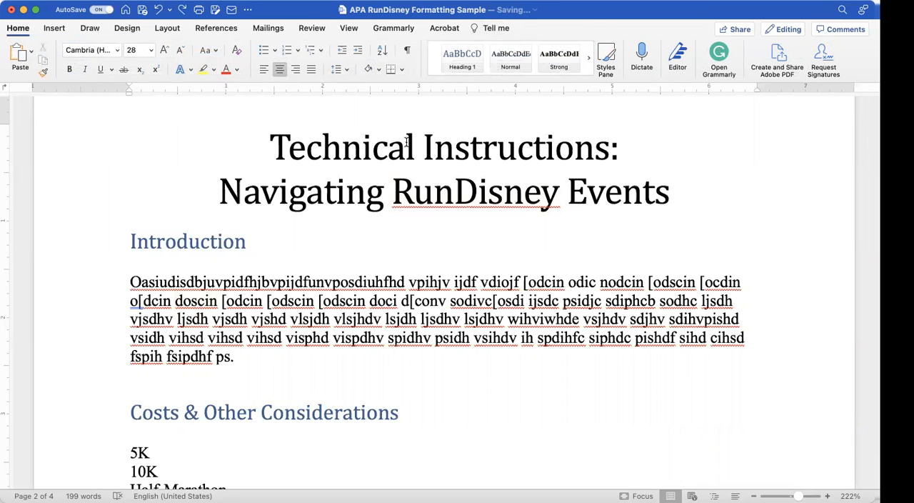
click(588, 57)
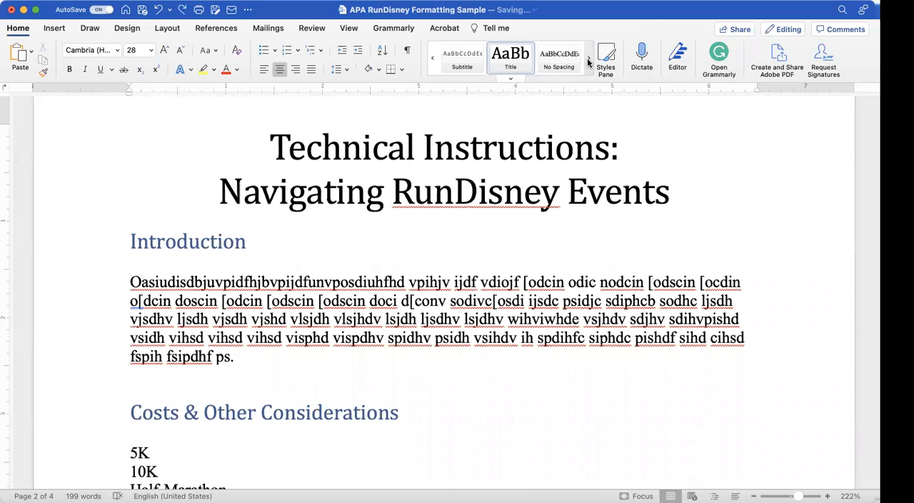
click(224, 241)
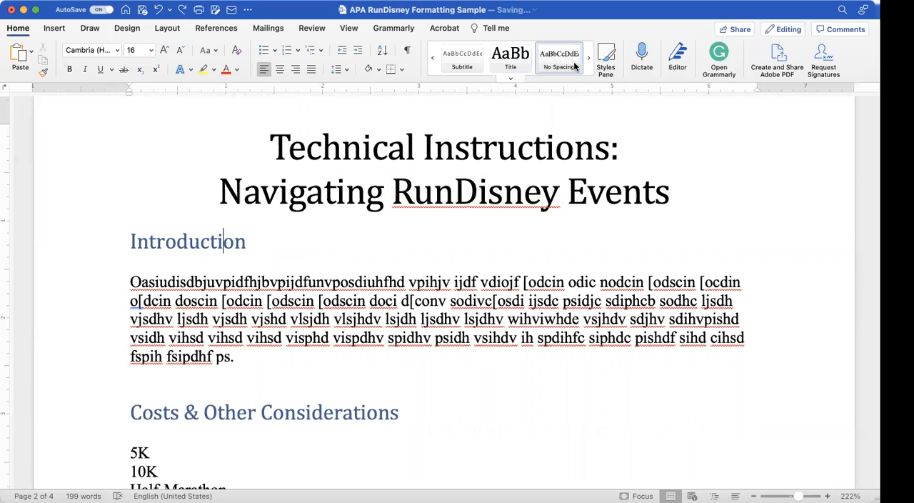
click(433, 58)
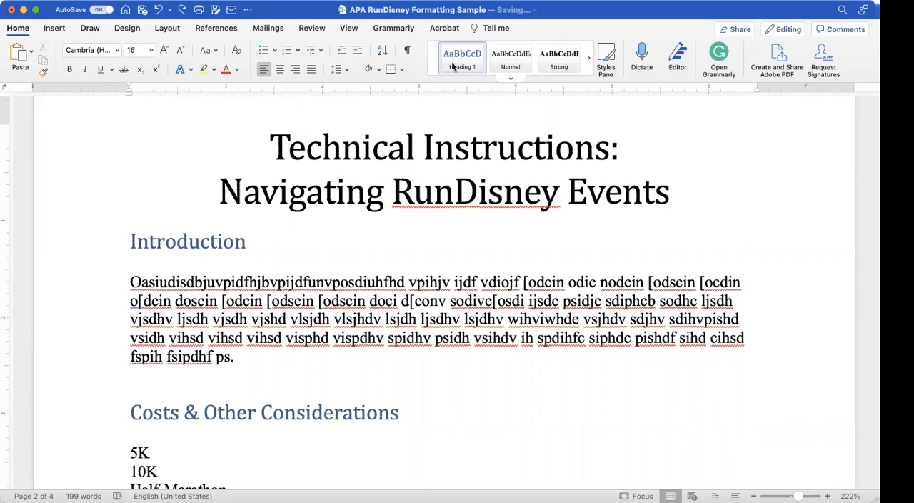
click(589, 58)
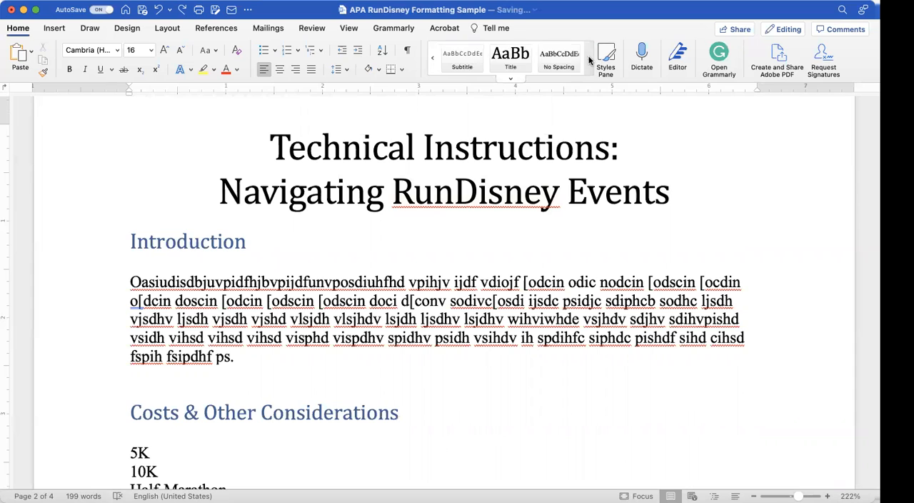
click(589, 59)
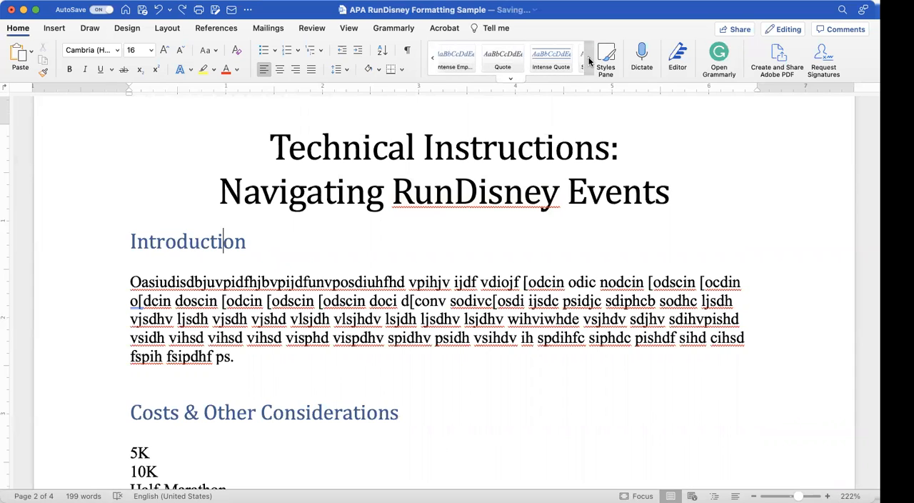
click(589, 58)
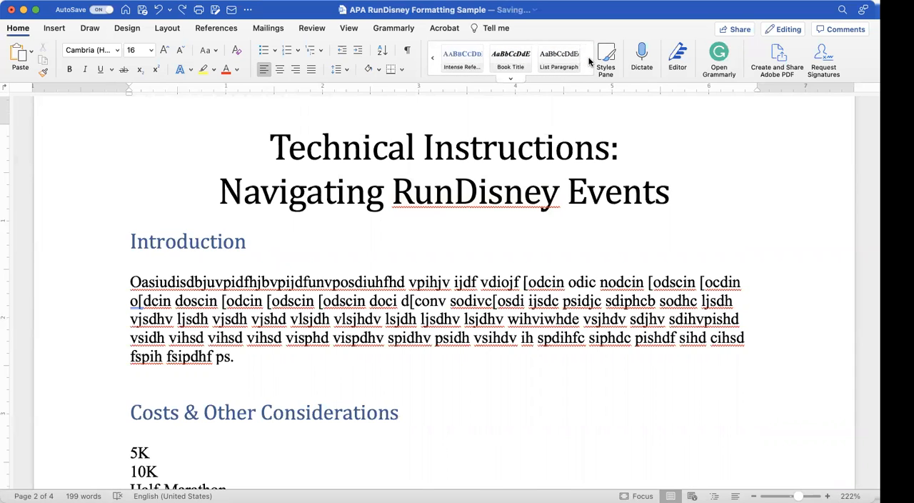
click(432, 57)
click(432, 58)
click(432, 58)
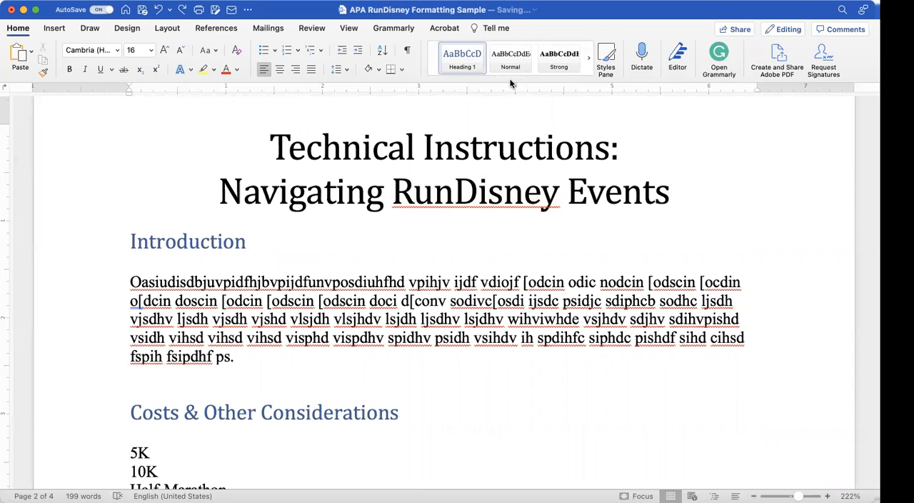
Step: Review the options for creating a new style from the Introduction heading's formatting, leaving without creating one
click(606, 58)
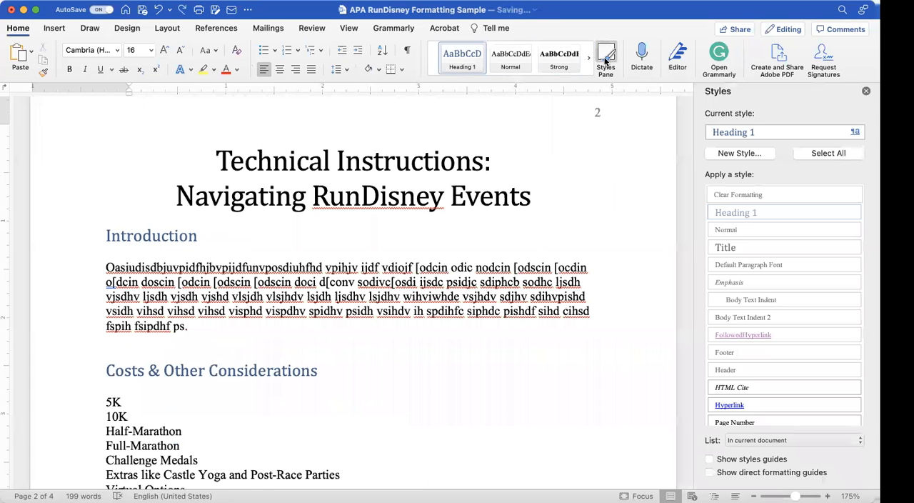
triple_click(163, 235)
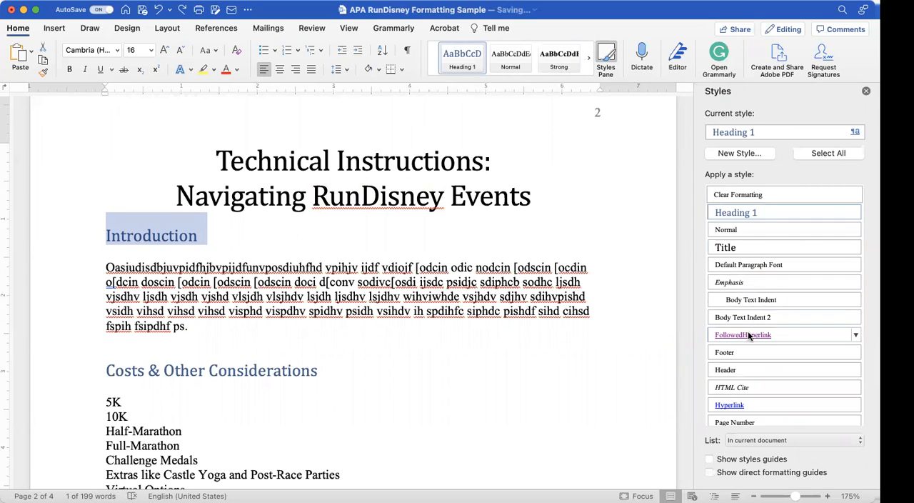
scroll(748, 330, down, 1)
scroll(748, 331, up, 1)
click(745, 152)
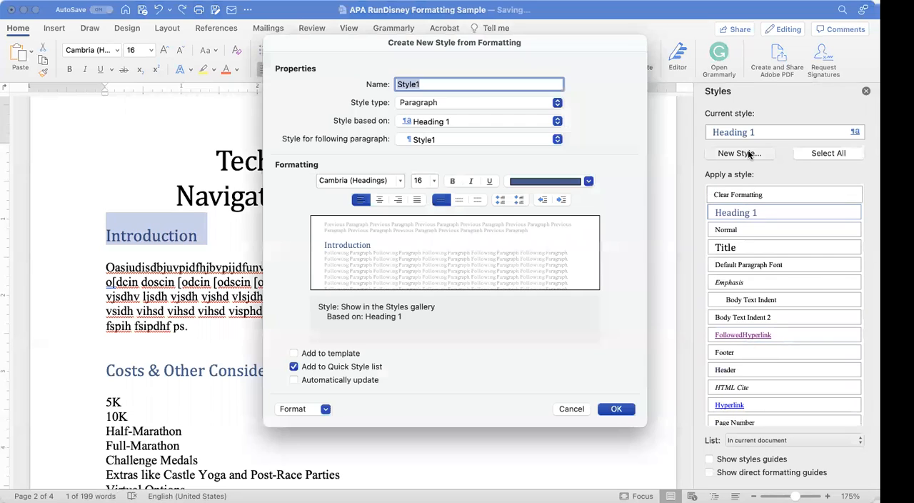
click(571, 408)
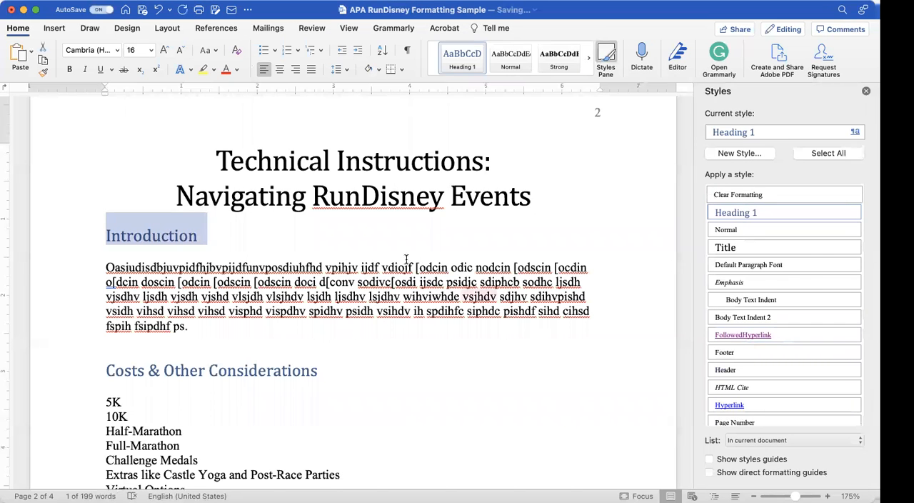
click(219, 239)
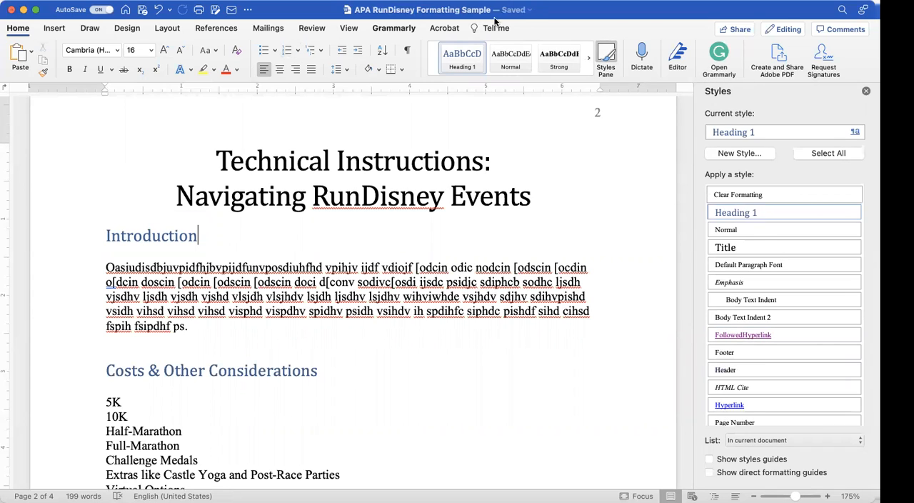
click(866, 91)
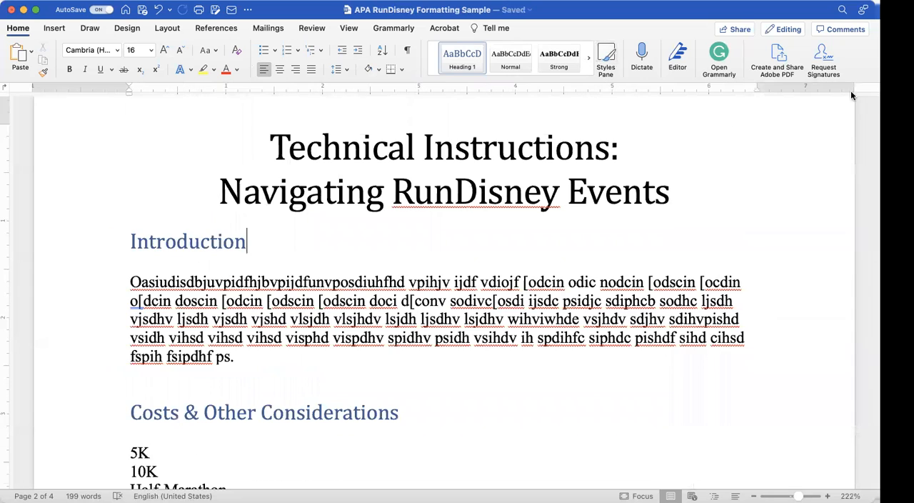
Step: Add an empty line below the Assignment Due Date line on the title page
scroll(550, 148, up, 3)
scroll(550, 149, down, 3)
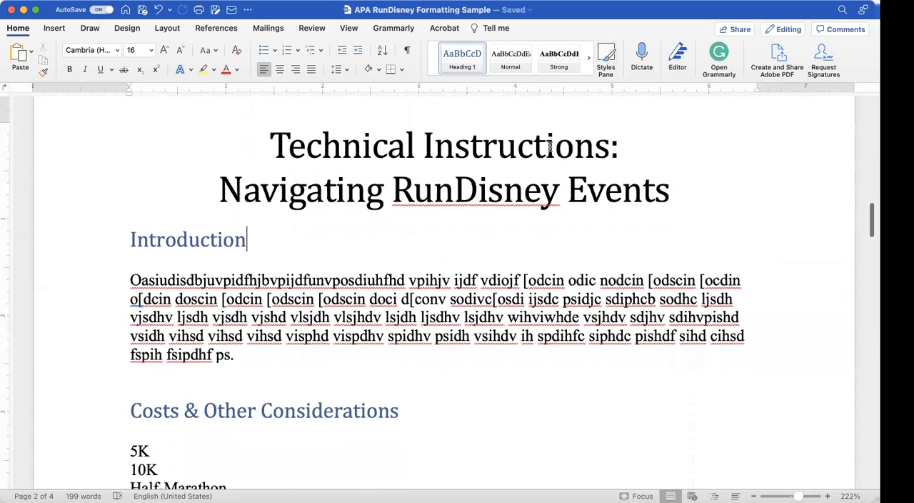
scroll(550, 147, up, 10)
scroll(551, 145, down, 5)
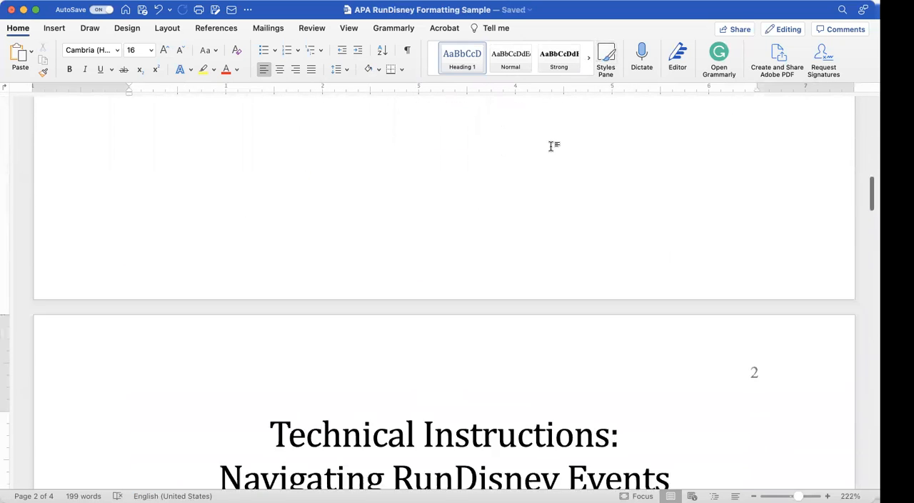
scroll(549, 146, down, 4)
scroll(550, 147, up, 1)
scroll(549, 148, down, 2)
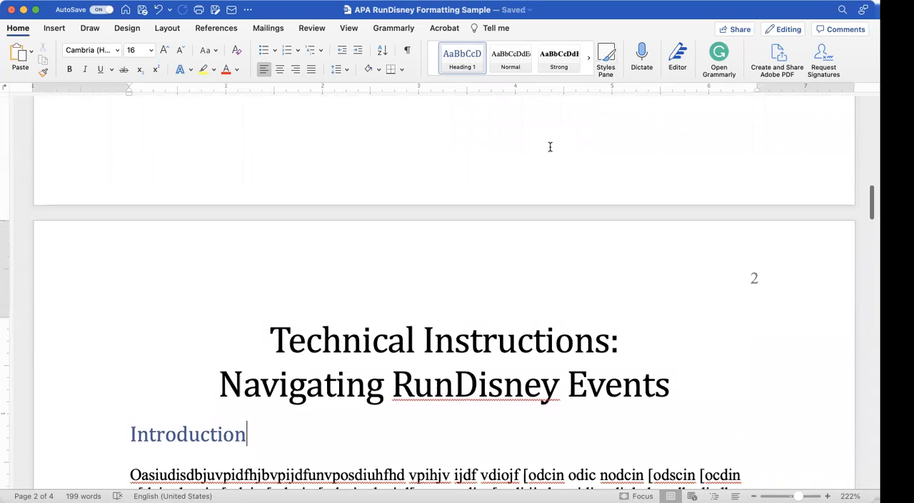
scroll(493, 195, down, 3)
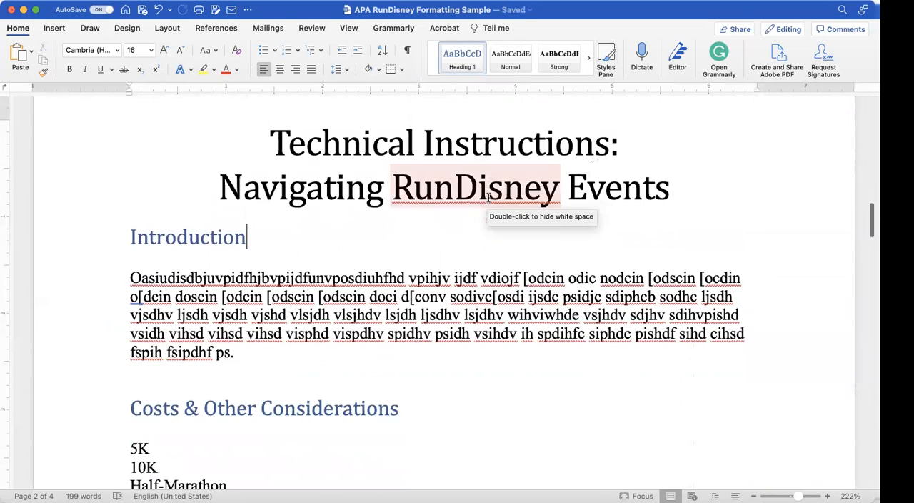
scroll(489, 198, up, 20)
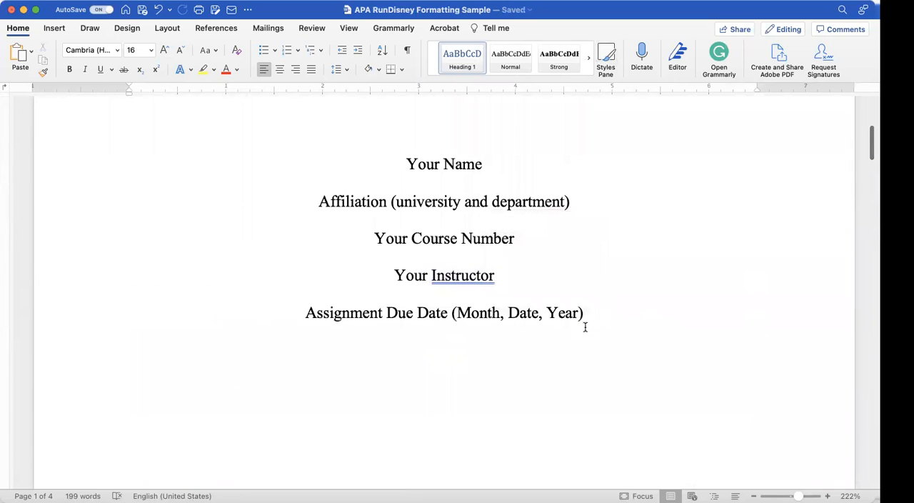
key(Return)
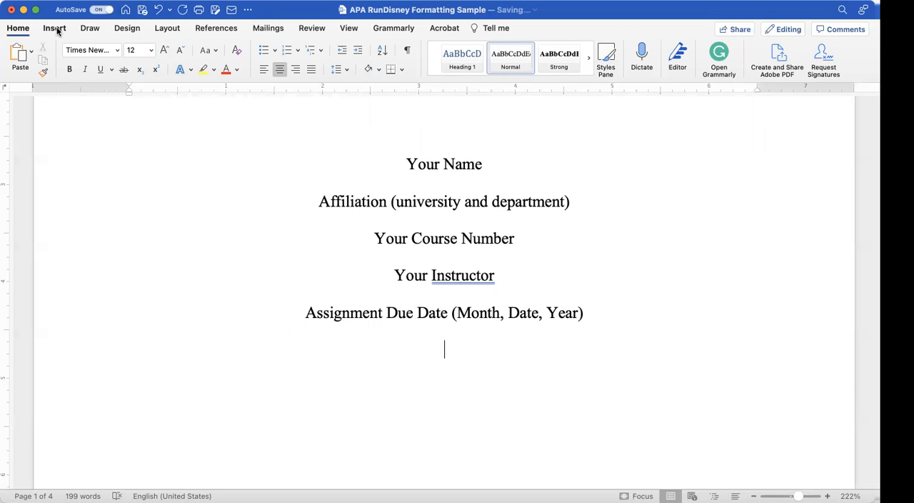
Step: Add a page break after the title page's last line and insert a table of contents on the new page 2
click(55, 28)
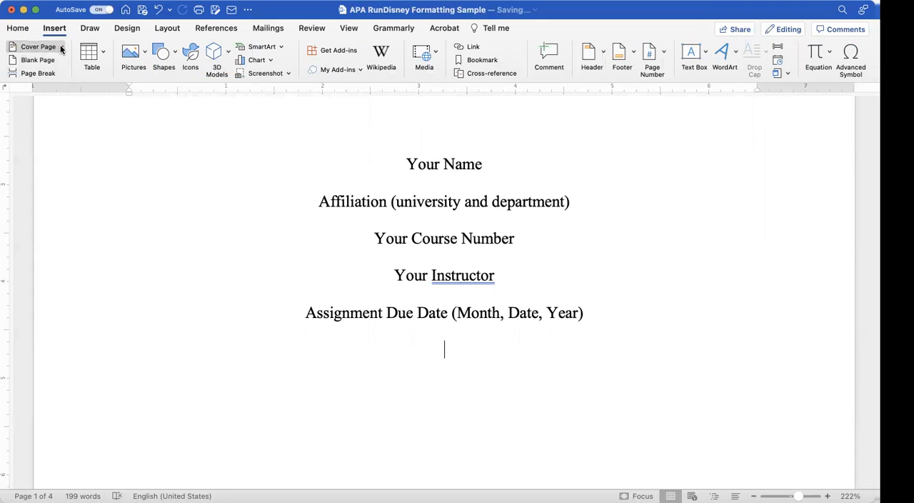
click(49, 74)
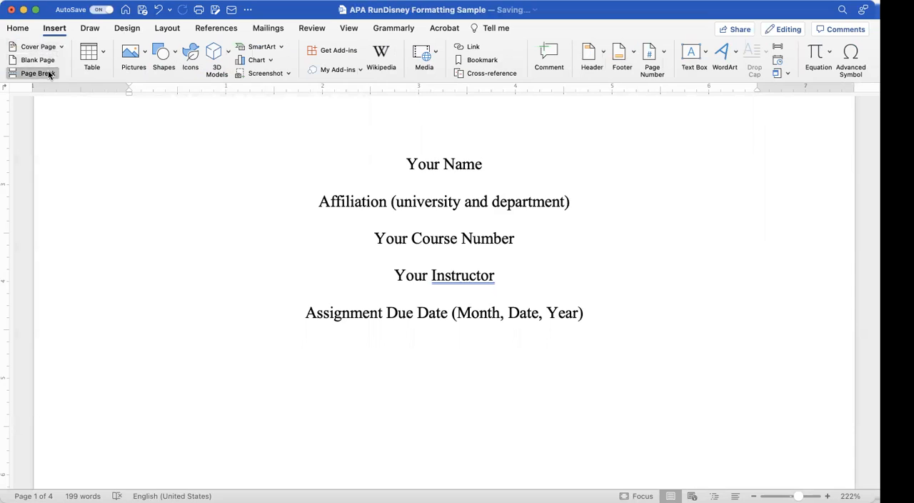
click(203, 28)
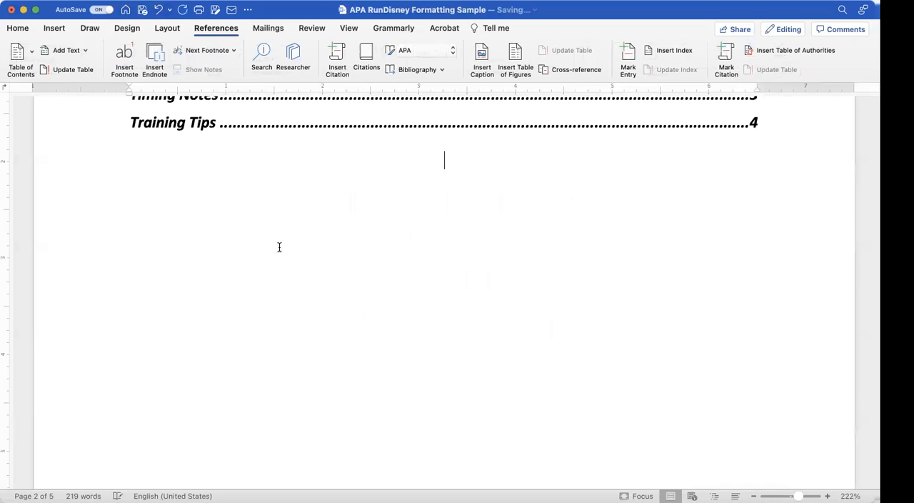
Step: Compare the table of contents' entries and page numbers with the headings on the following page
scroll(279, 247, up, 10)
scroll(279, 247, up, 5)
scroll(280, 246, down, 8)
scroll(278, 245, down, 8)
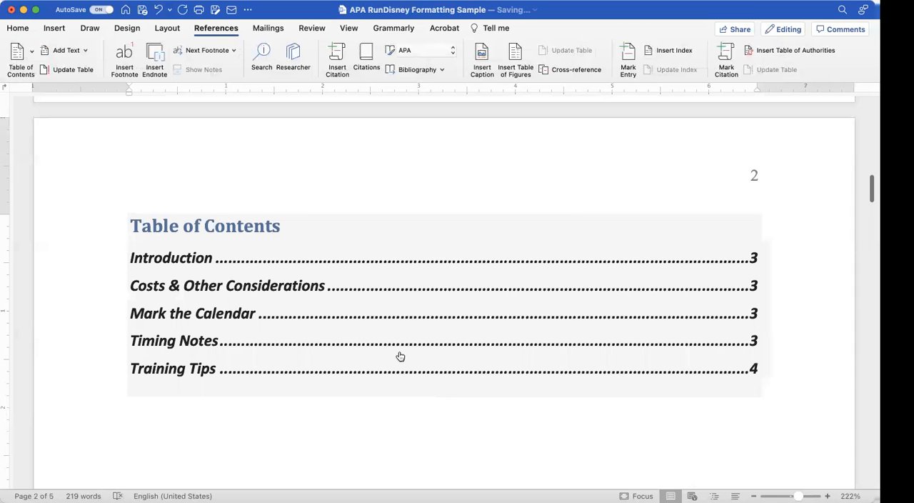
scroll(399, 355, down, 3)
scroll(399, 352, down, 2)
scroll(399, 352, up, 2)
scroll(399, 352, down, 3)
scroll(399, 352, down, 15)
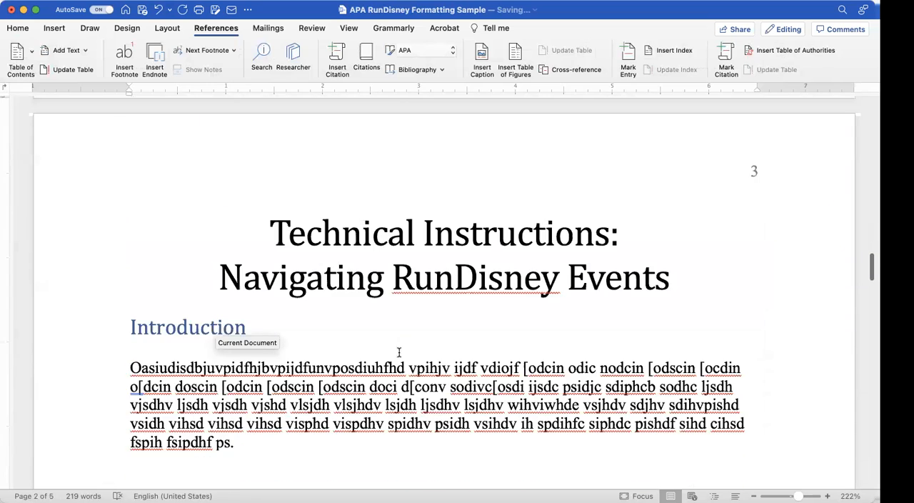
Step: Add the line "In-person races" above 5K in the Costs & Other Considerations section
scroll(399, 352, down, 7)
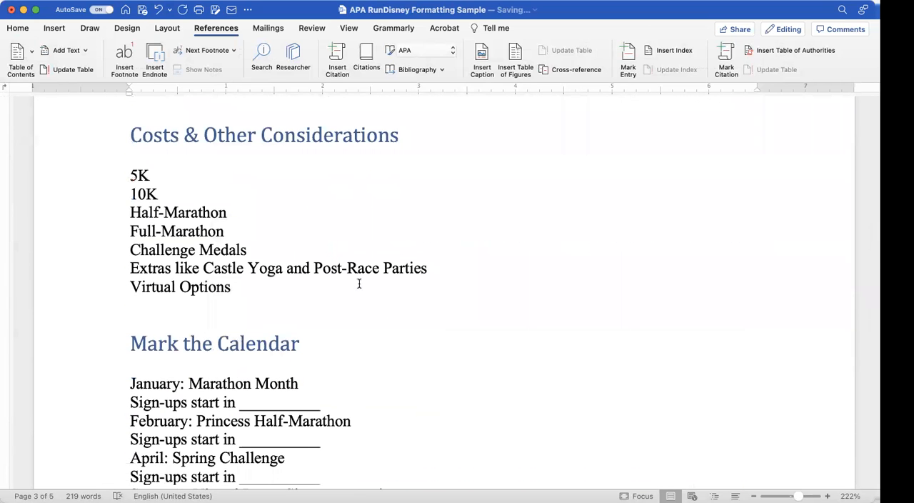
click(128, 175)
key(Return)
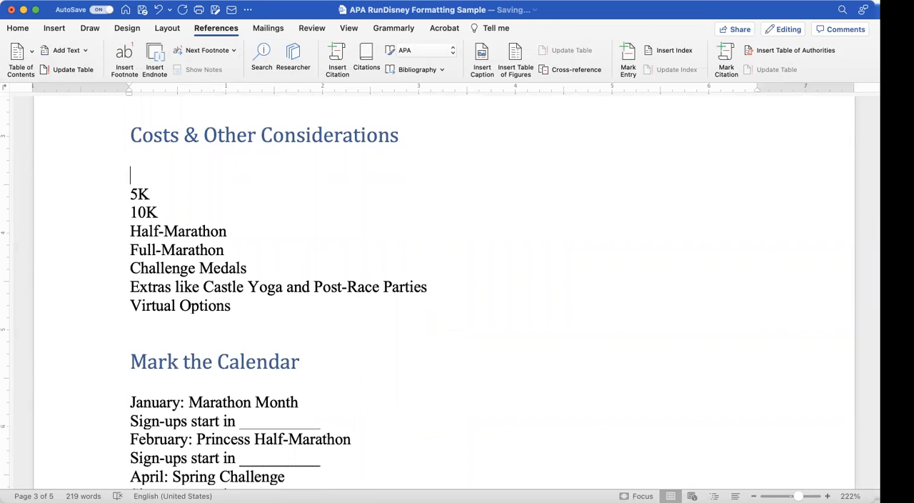
text(In-te)
key(BackSpace)
text(perso)
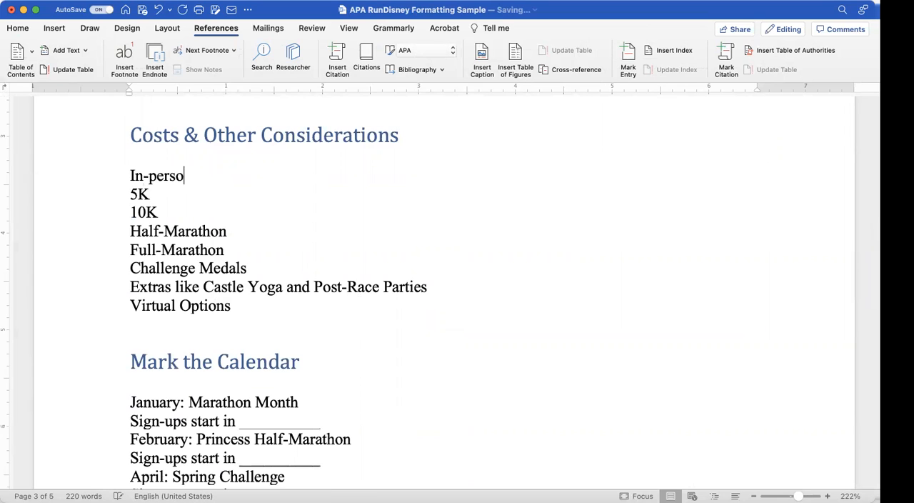
text(n races)
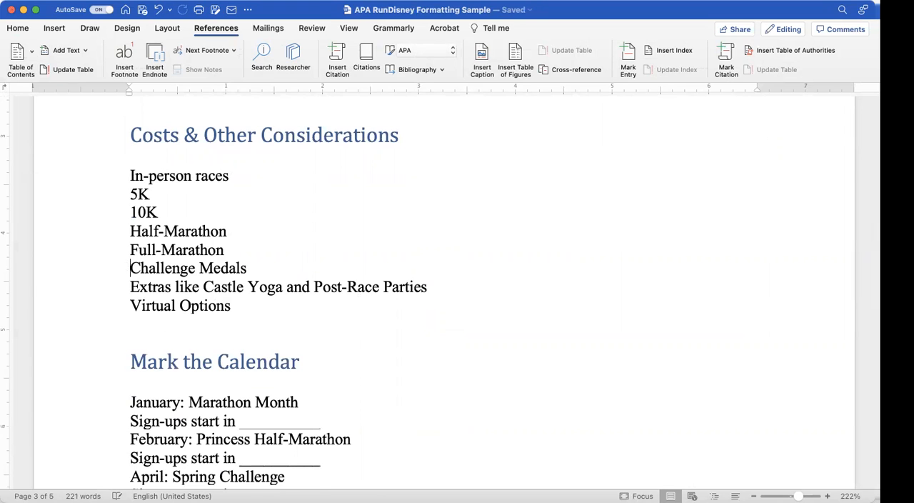
Step: Add the line "Extras" directly above Challenge Medals, with a blank line separating it from Full-Marathon
key(Return)
key(Return)
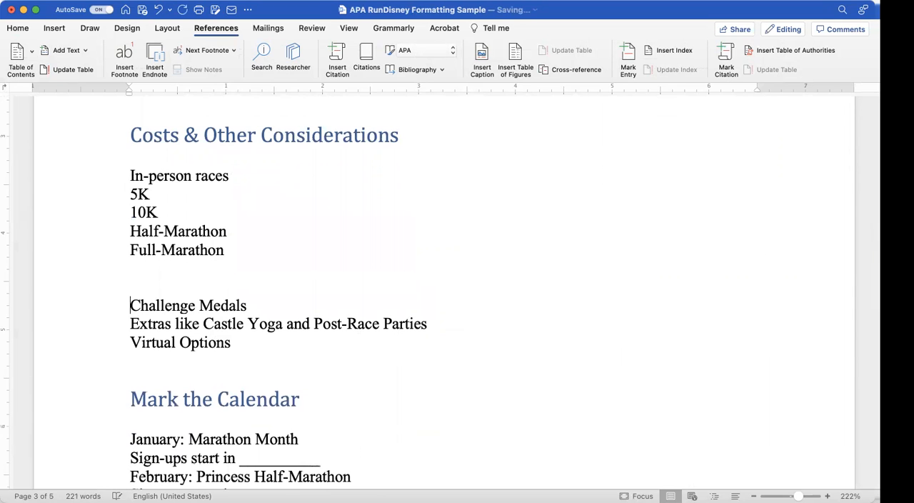
text(Extras)
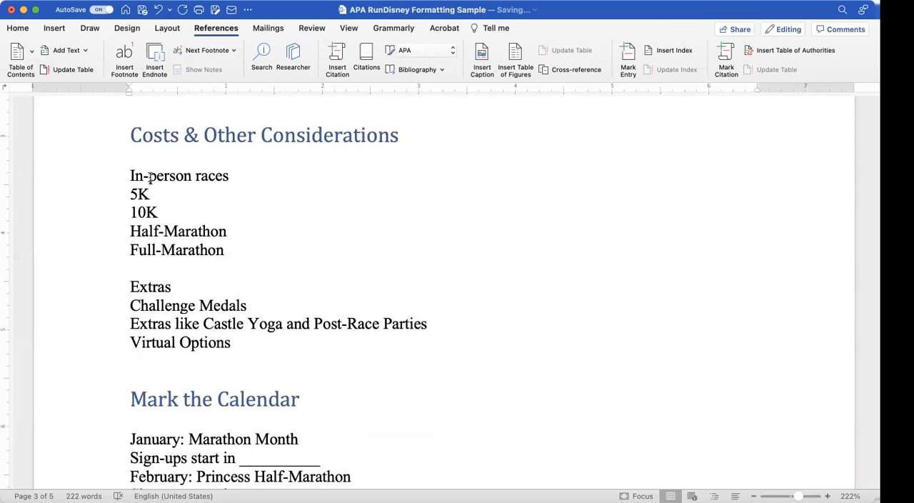
Step: Select the "In-person races" line and open the Styles pane to browse the available styles
triple_click(149, 177)
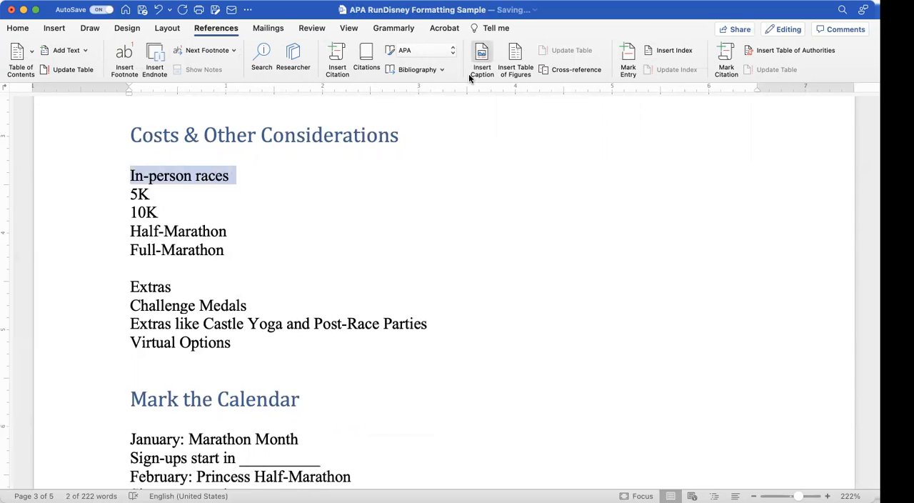
click(54, 29)
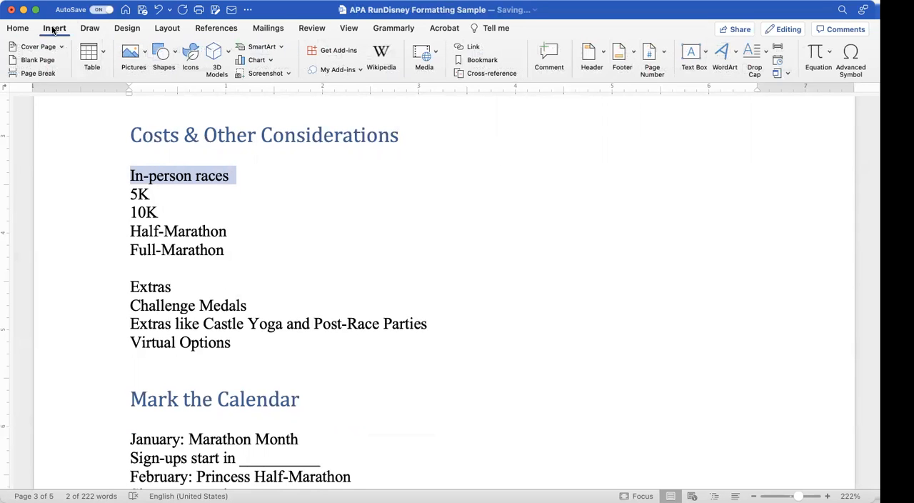
click(17, 27)
click(590, 64)
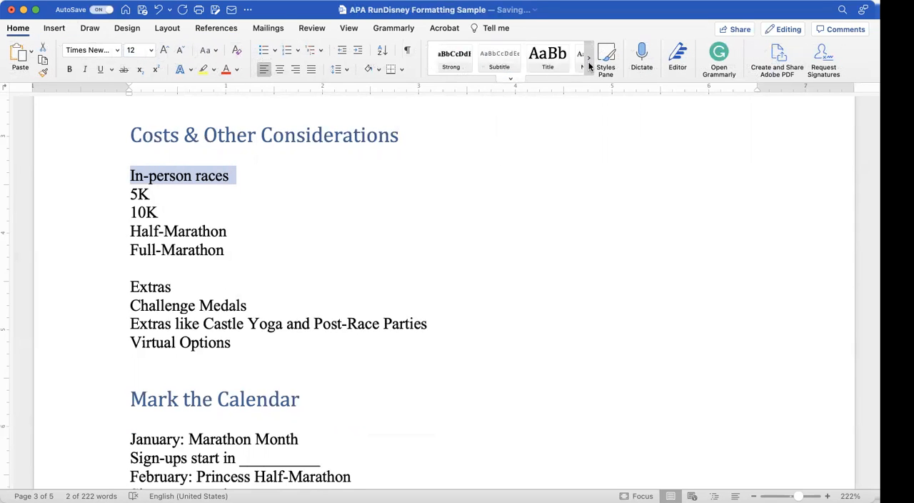
click(604, 60)
scroll(753, 262, down, 2)
scroll(752, 262, up, 2)
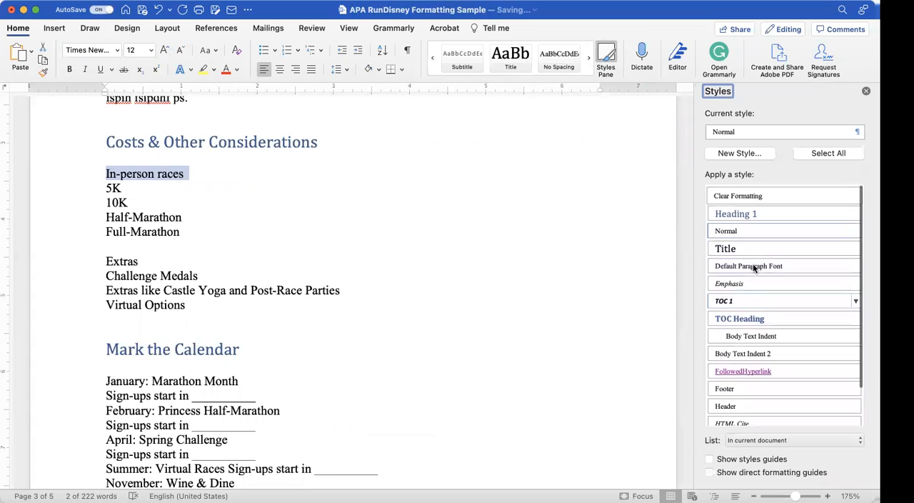
Step: Review the settings for creating a new style and for modifying the Normal style, cancelling both dialogs
click(745, 154)
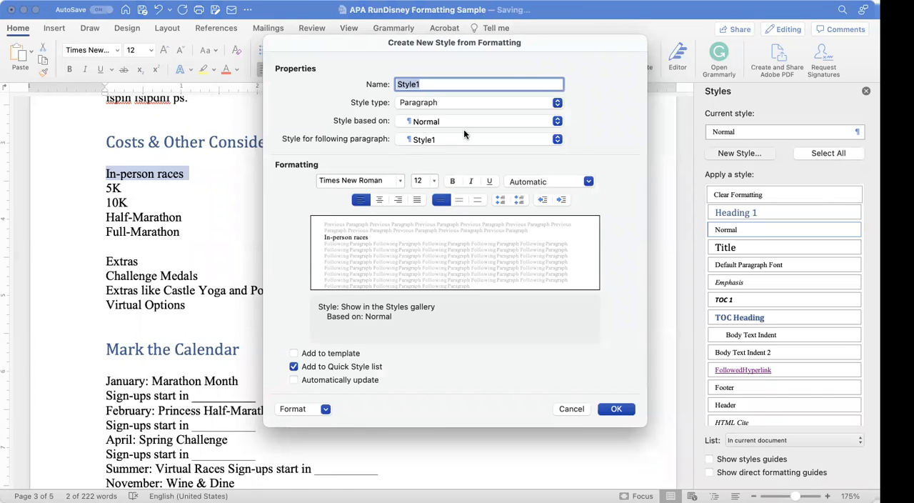
click(571, 410)
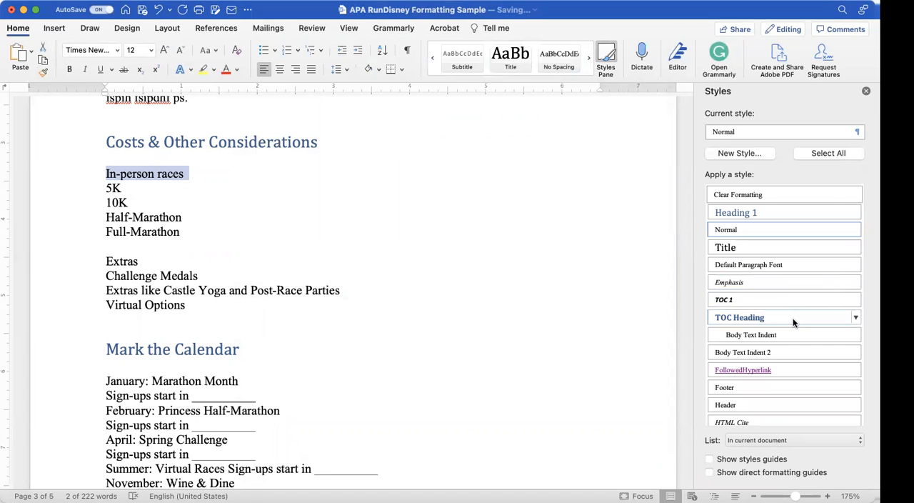
scroll(782, 382, down, 3)
scroll(781, 382, up, 3)
click(842, 131)
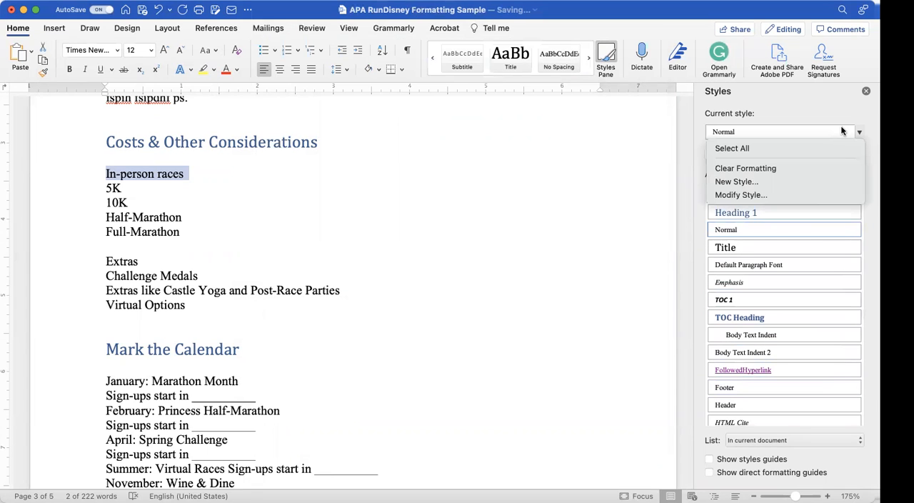
click(744, 195)
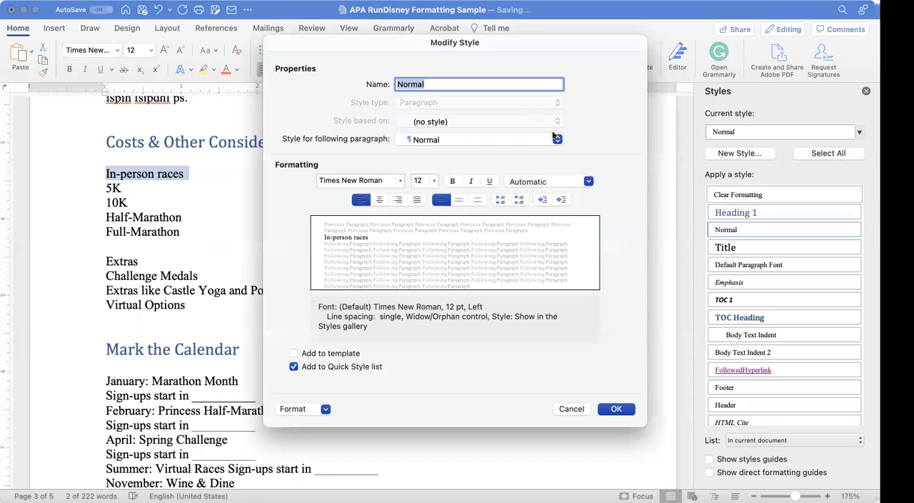
click(571, 410)
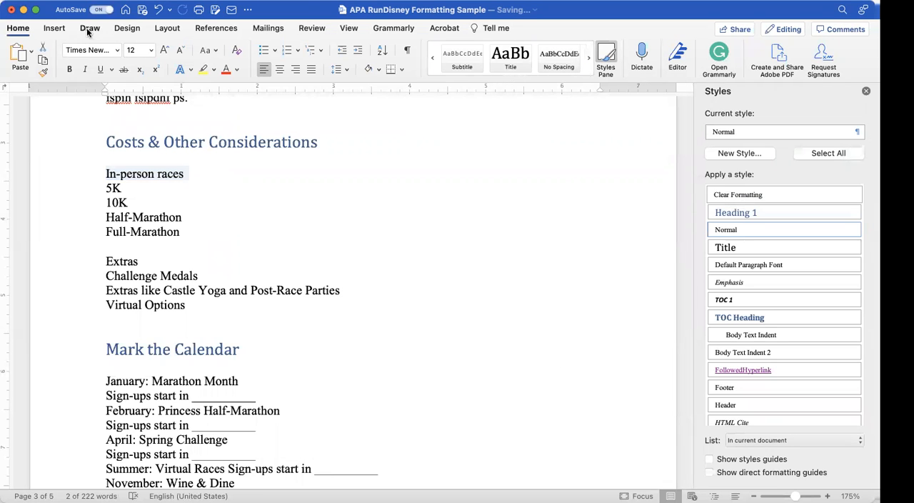
Step: Try the style set with blue-shaded heading bands and browse the styles it offers
click(127, 29)
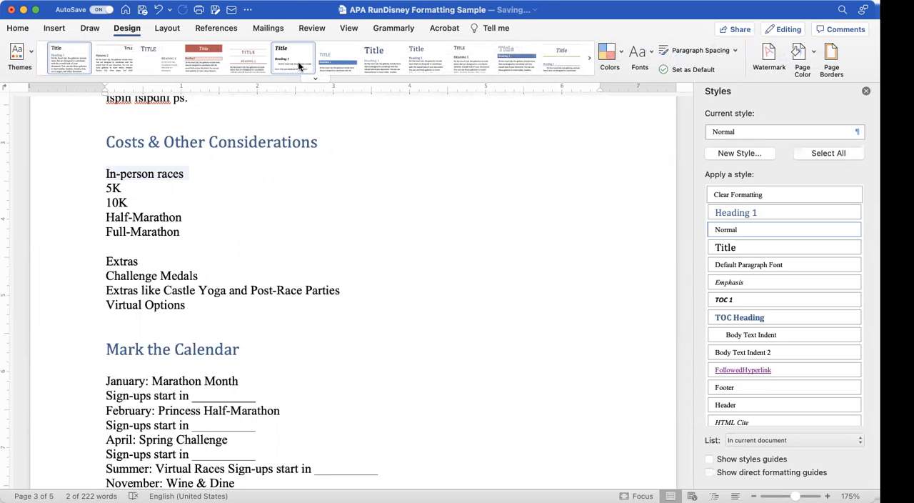
click(328, 62)
scroll(235, 126, up, 2)
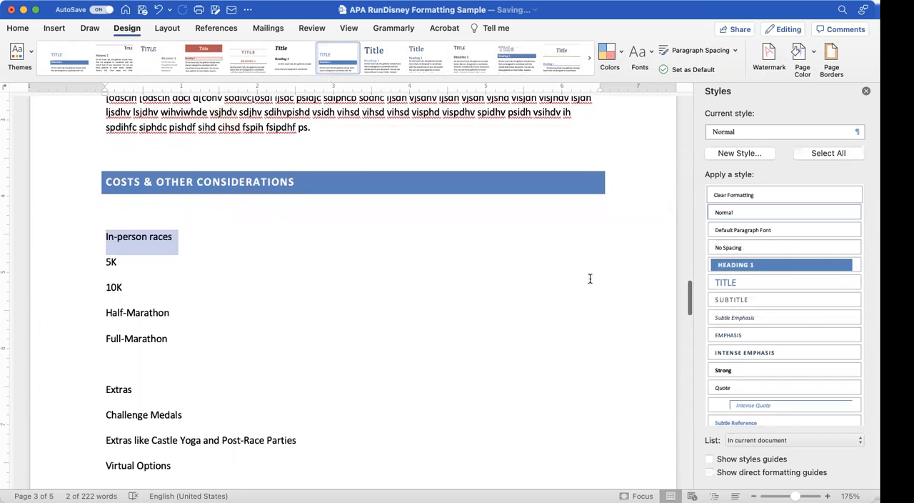
scroll(786, 246, down, 5)
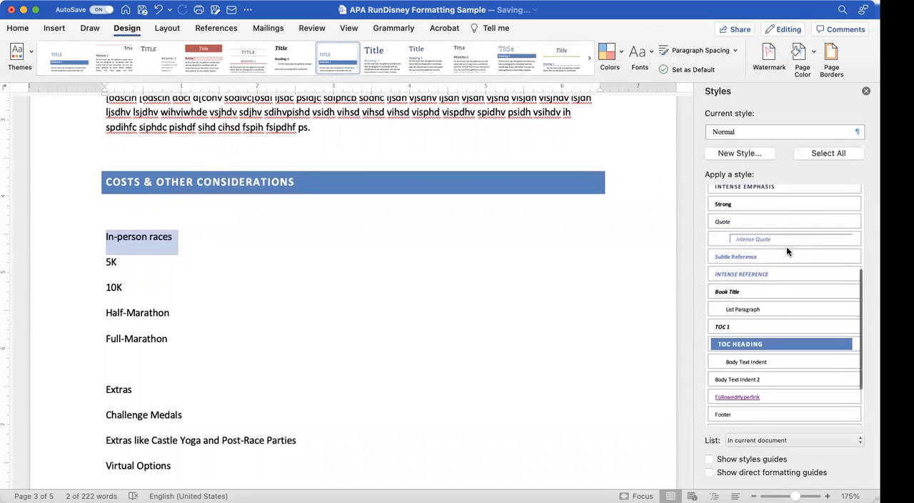
scroll(787, 247, up, 5)
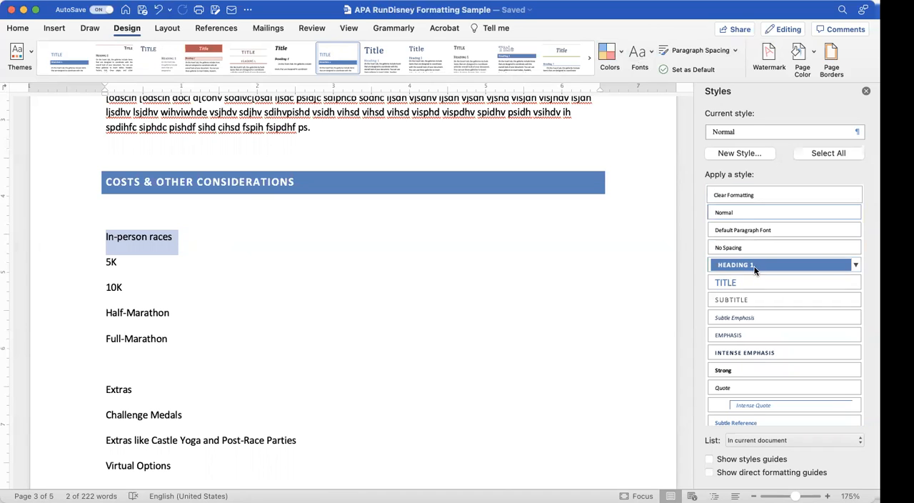
Step: Check the Heading 1 style's options without choosing one, and undo the style set change
click(856, 265)
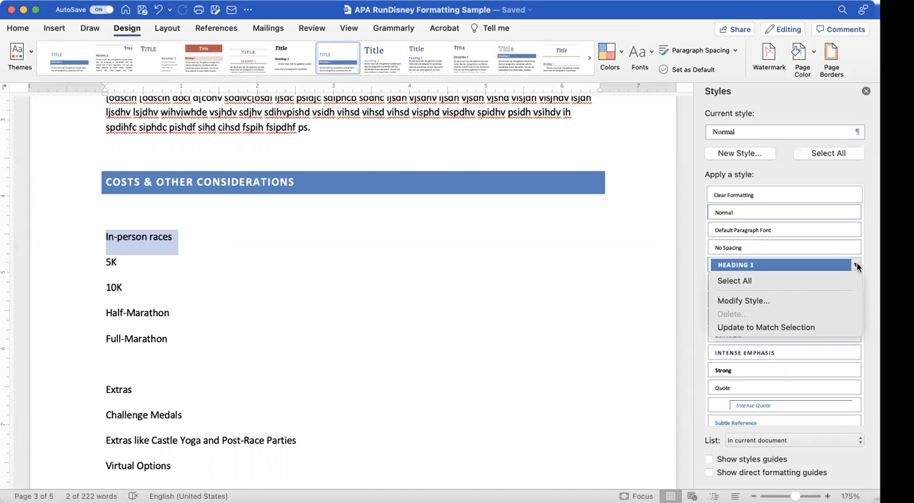
click(858, 266)
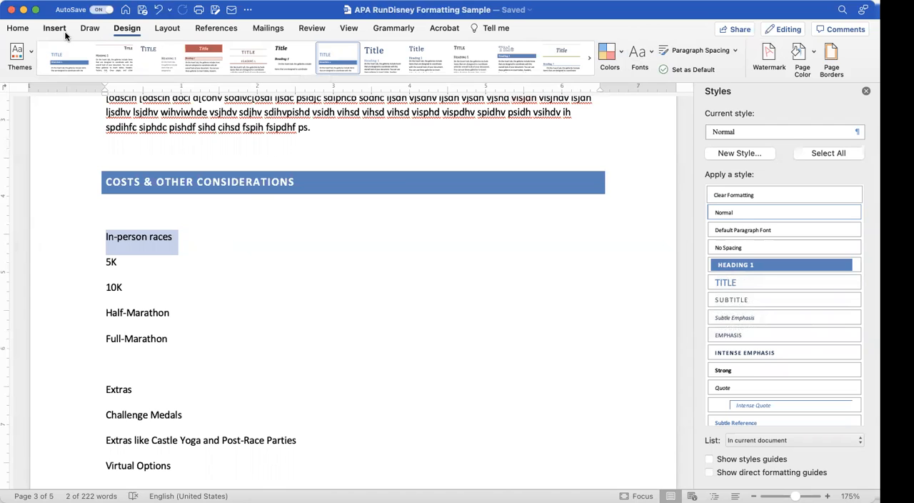
click(158, 9)
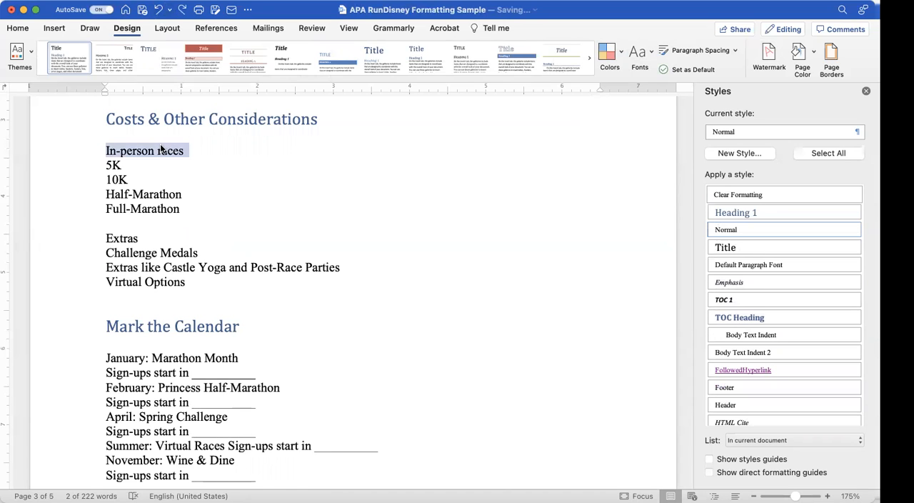
Step: Browse the quick styles through to TOC Heading for one that suits the "In-person races" subheading
click(18, 28)
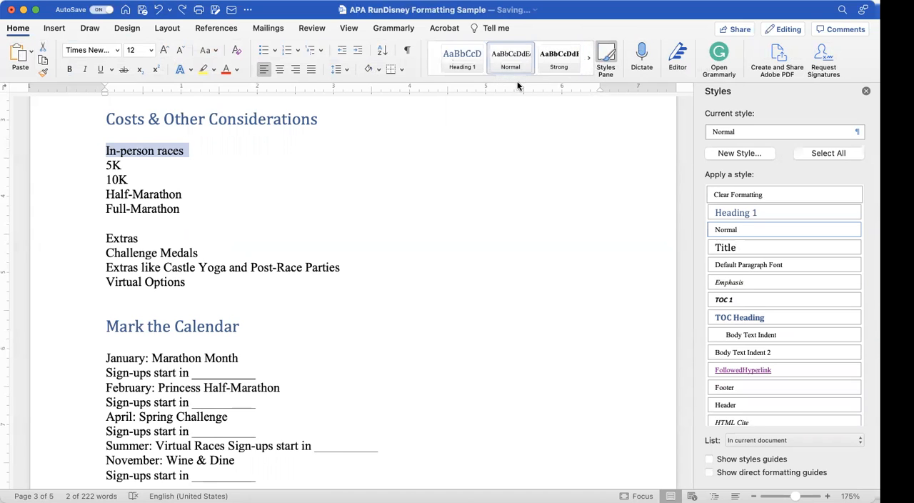
click(589, 61)
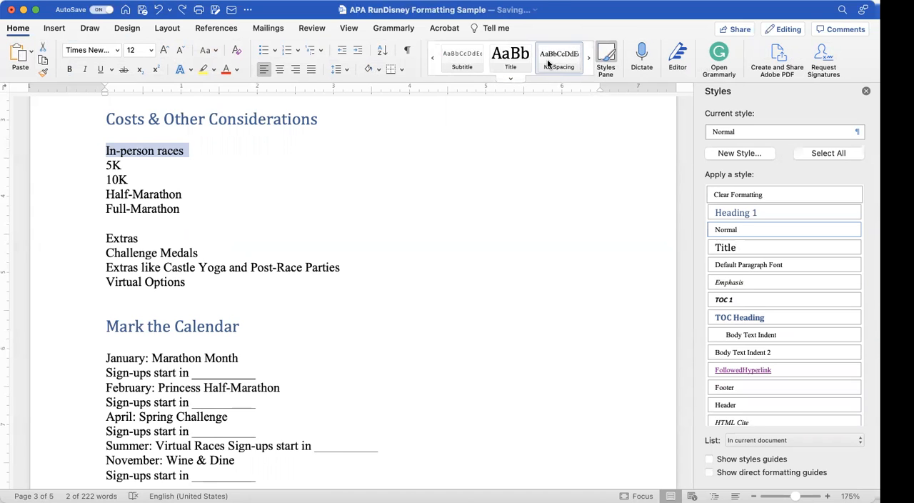
click(589, 60)
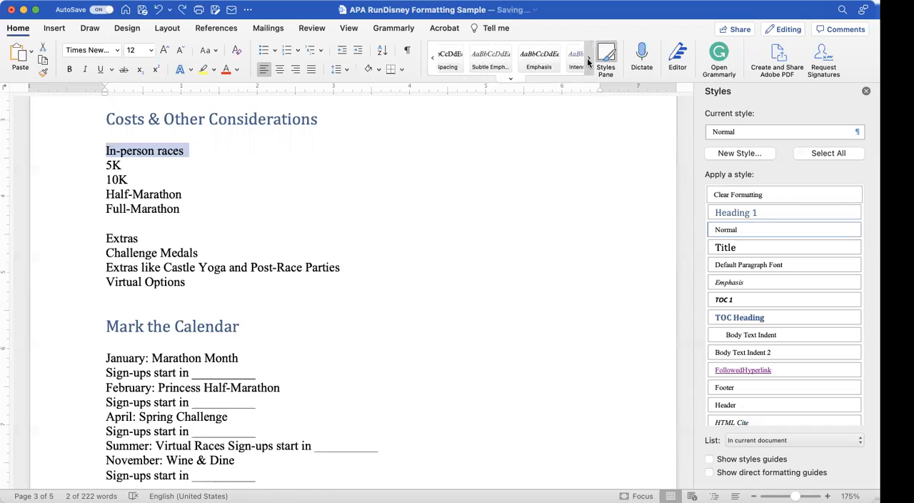
click(588, 62)
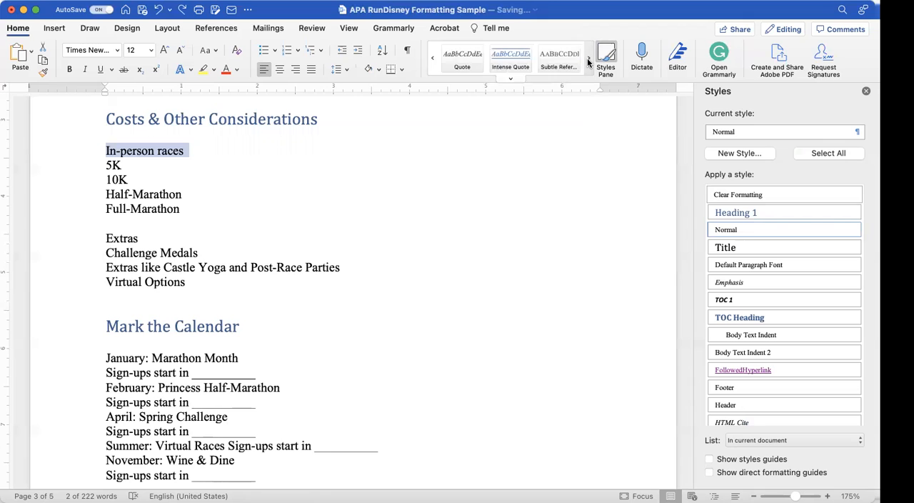
click(588, 61)
click(588, 62)
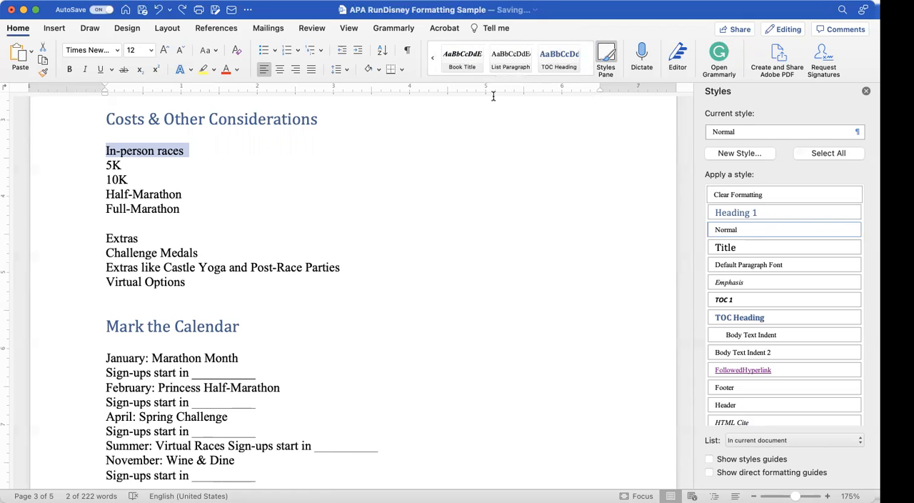
Step: Delete the "In-person races" line and the "Extras" line together with the blank line above it
double_click(158, 154)
click(159, 155)
drag(186, 151, 106, 151)
key(Delete)
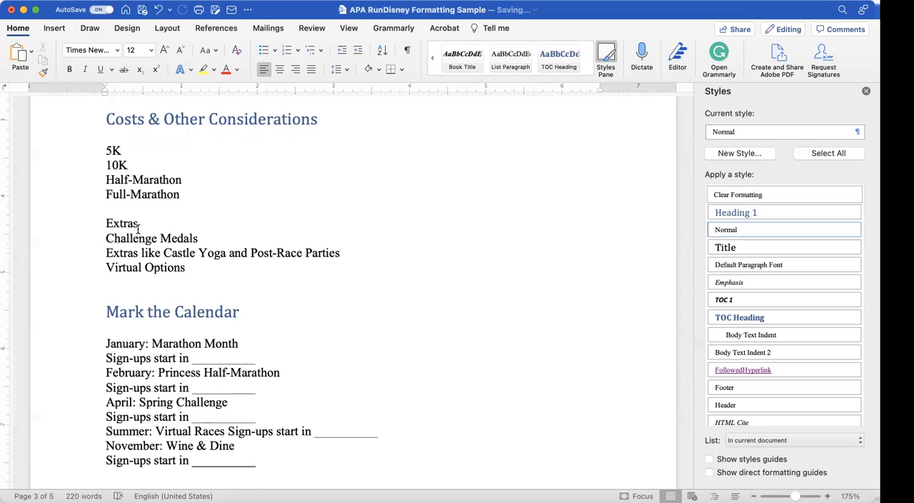
drag(141, 226, 106, 210)
key(Delete)
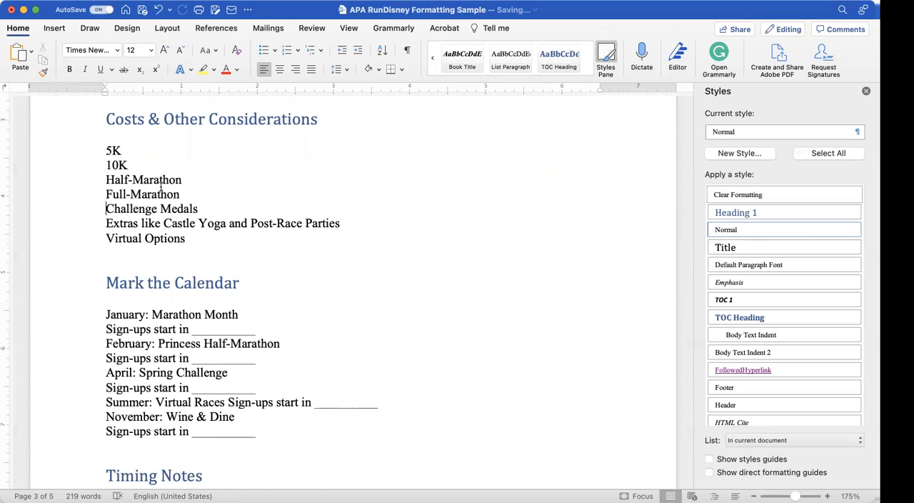
Step: Turn the lines from 5K to Virtual Options under "Costs & Other Considerations" into a bulleted list and add the sub-bullet "$85" under 5K
drag(189, 241, 107, 150)
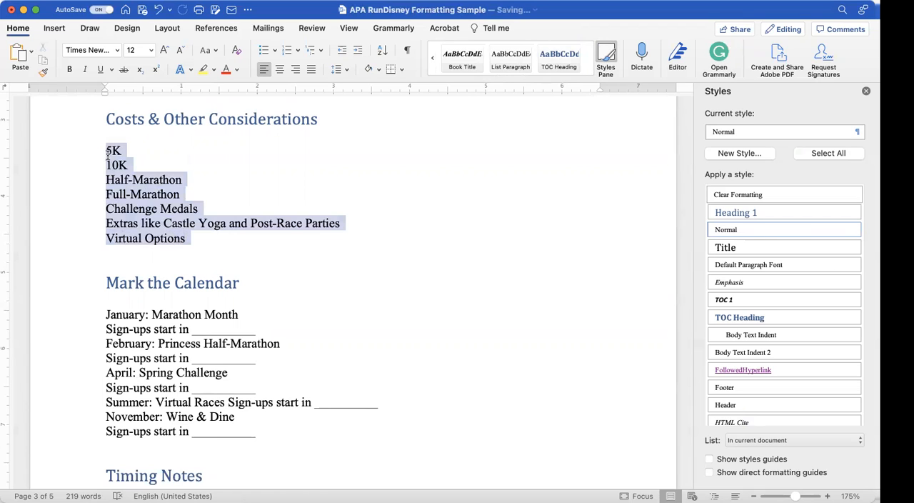
click(264, 50)
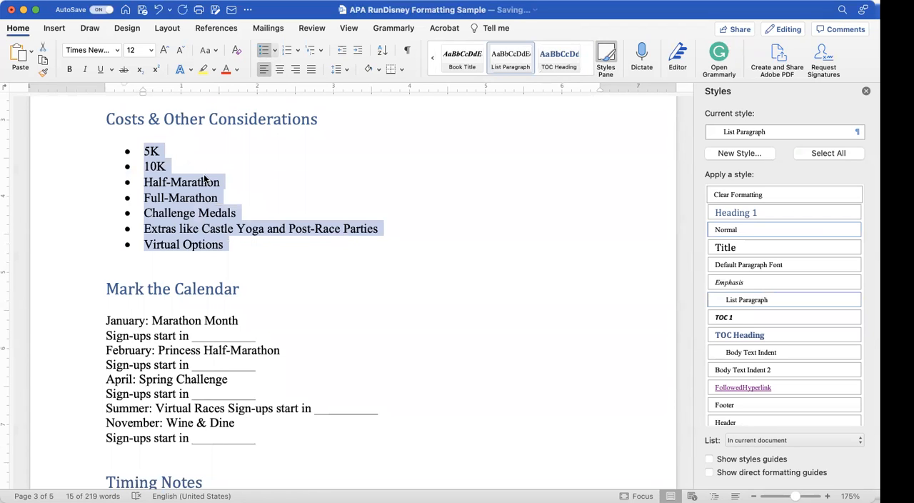
click(165, 149)
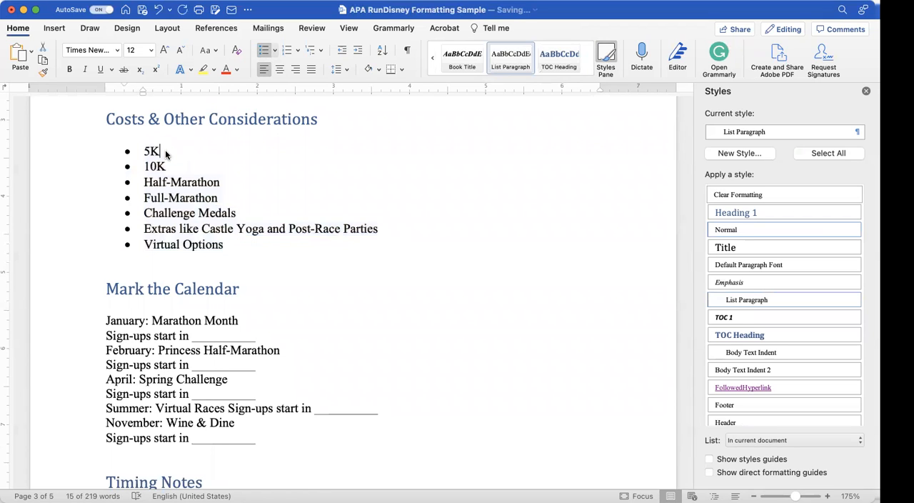
text(:)
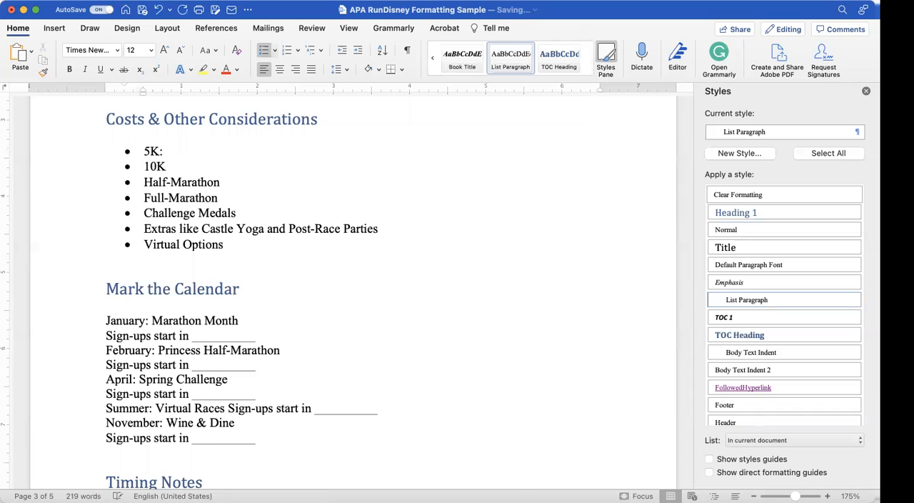
key(Return)
key(Tab)
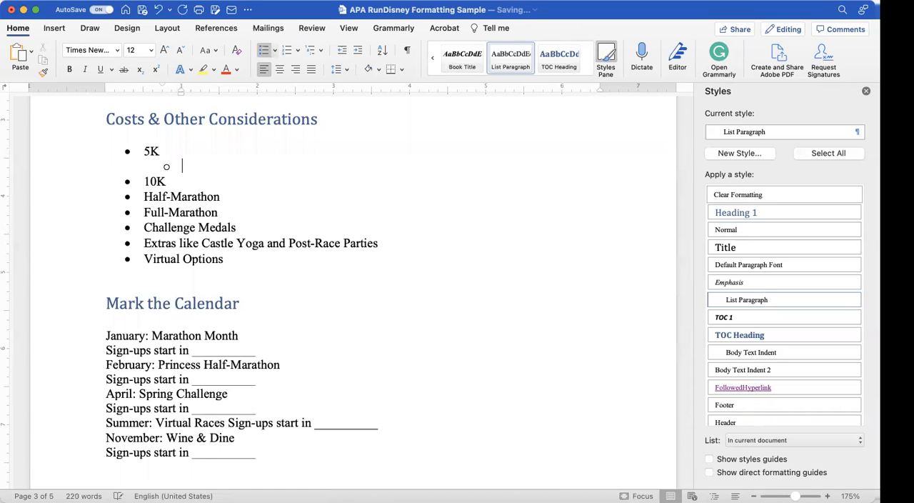
text($85)
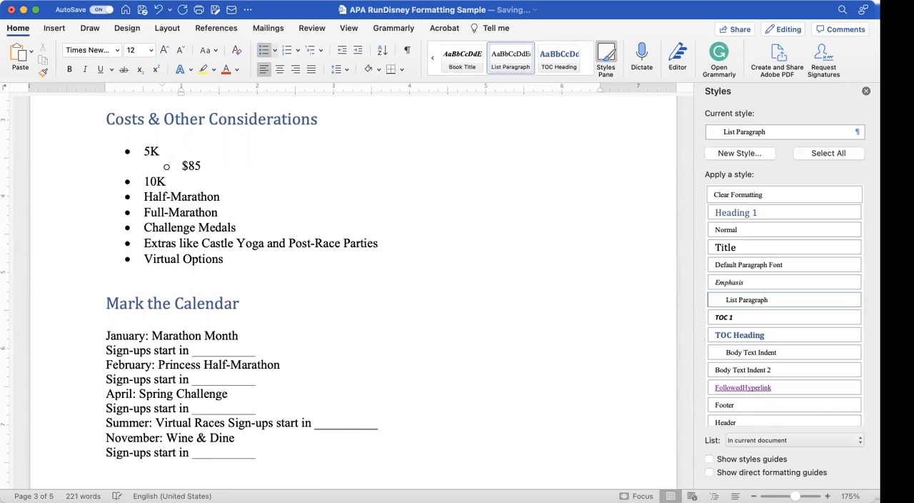
Step: Add the sub-bullets "No time limit" and "Character interactions" below the 5K price
key(Return)
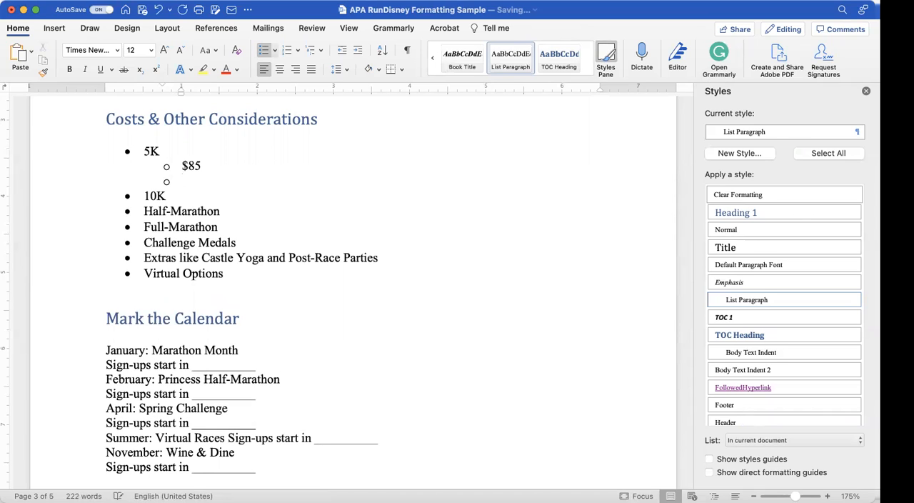
text(No time limit)
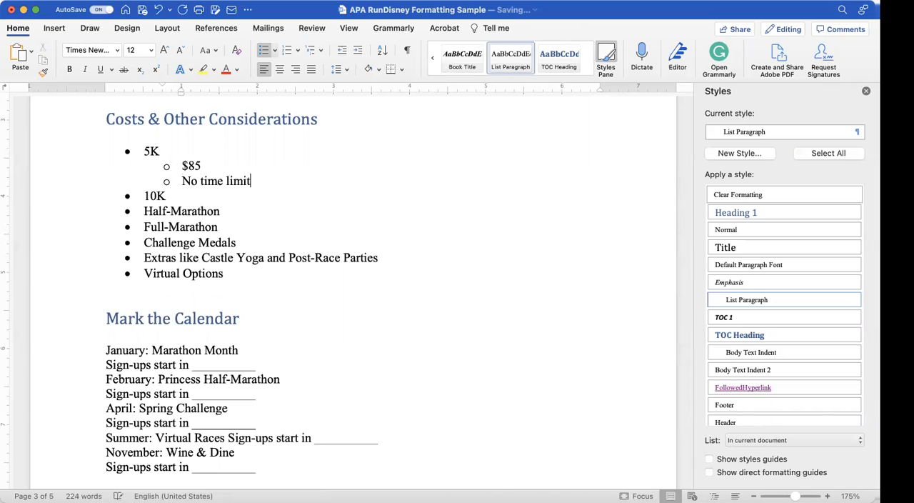
key(Return)
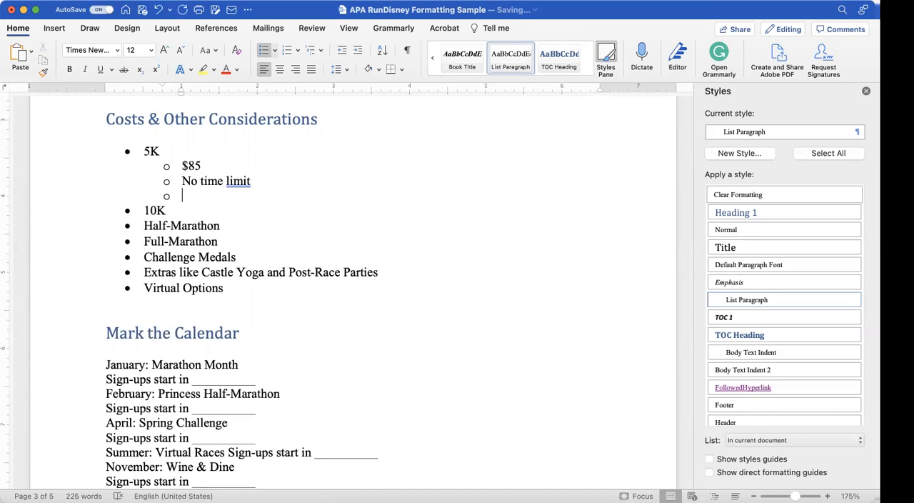
text(Character interactions)
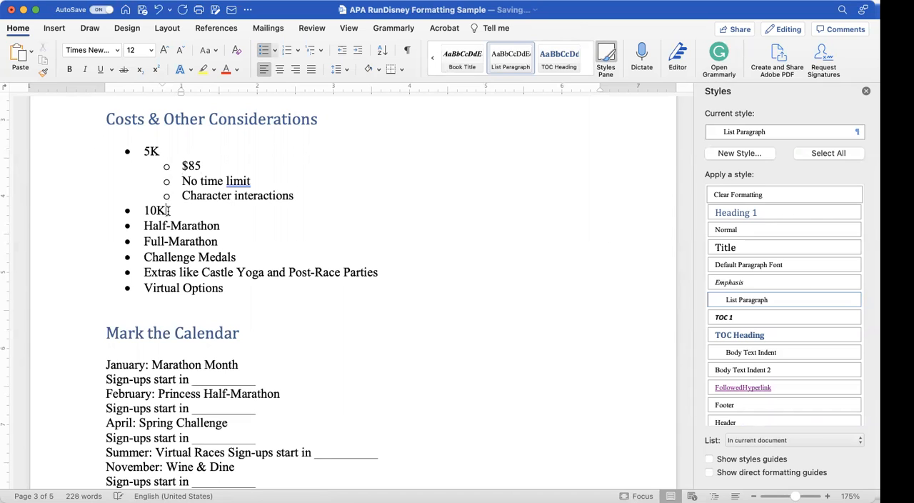
Step: Add the price "$120" as a sub-bullet under 10K
click(168, 210)
key(Return)
key(Tab)
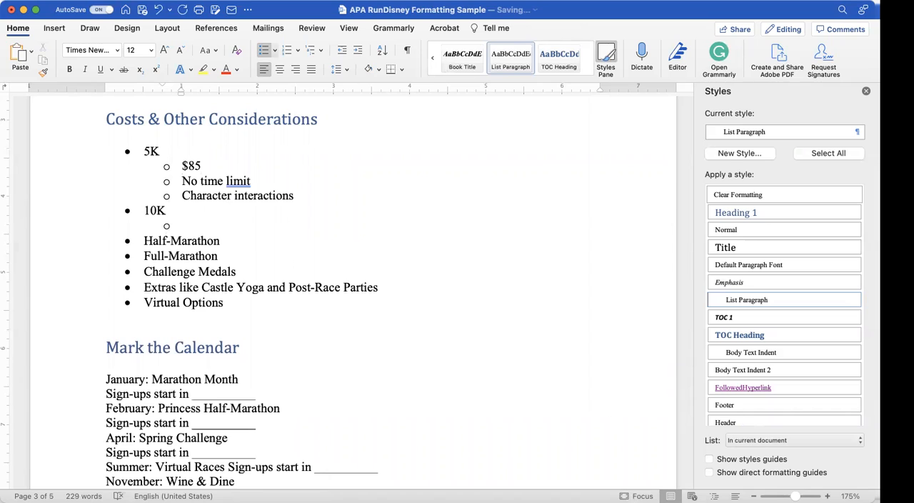
text($120)
Step: Add the sub-bullets "16 minute/mile pace" and "Photo ops" below the 10K price, leaving no empty line after them
key(Return)
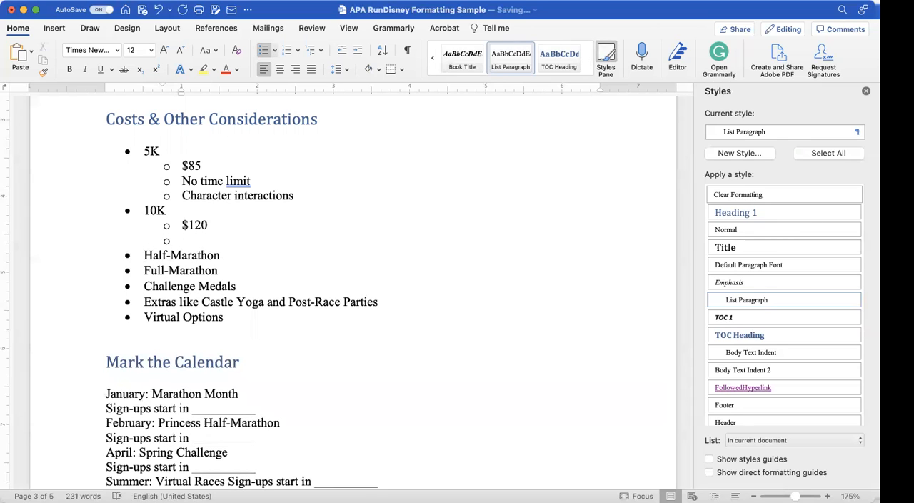
text(16 min)
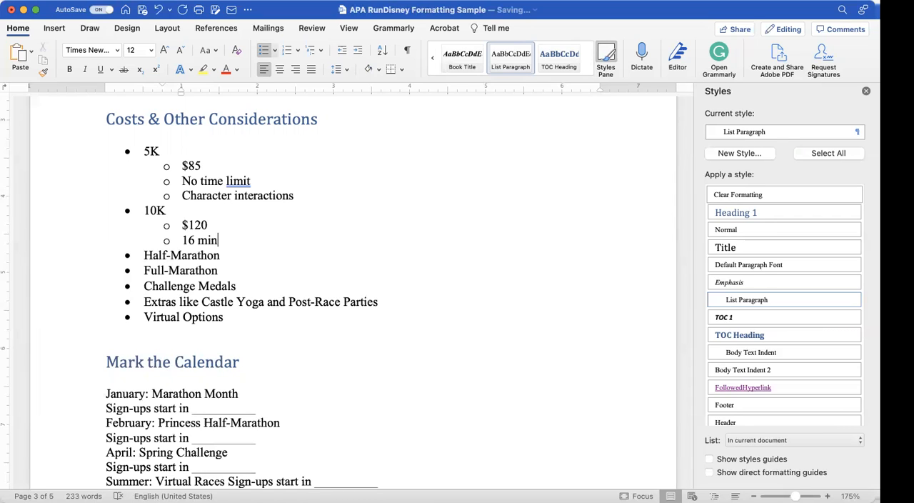
text(ute/mile pace)
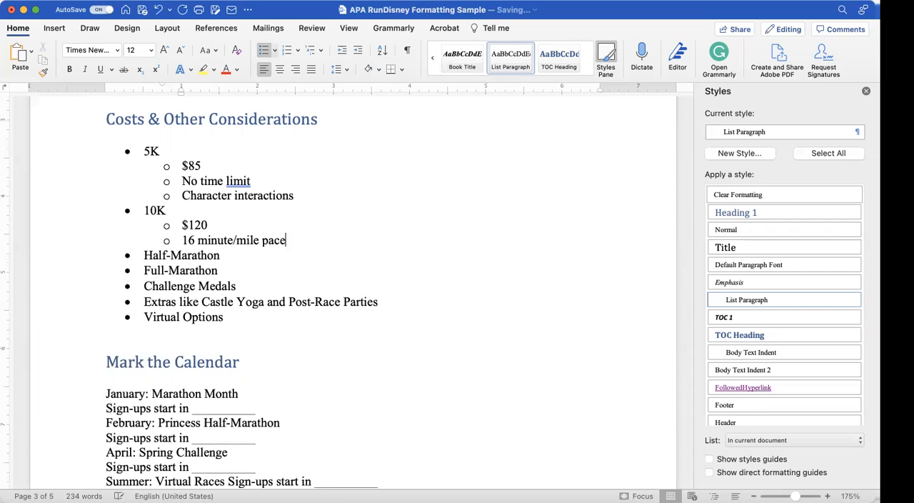
key(Return)
text(Photo ops)
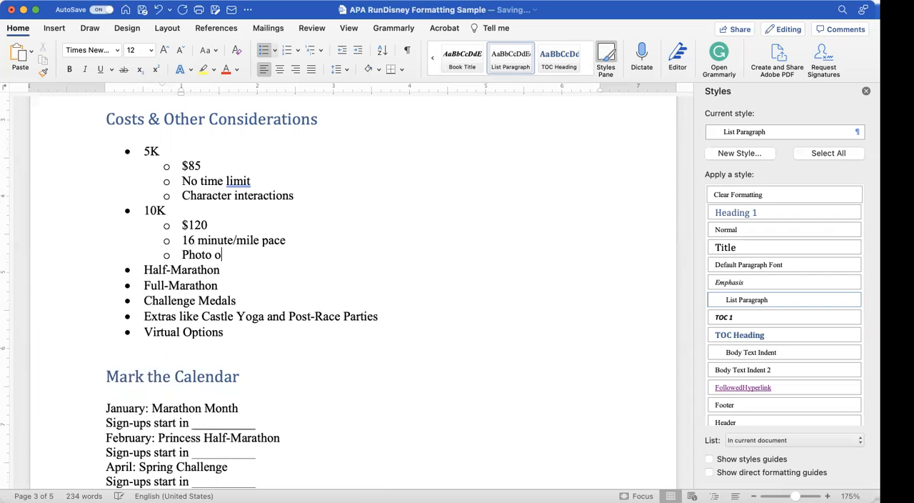
key(Return)
key(BackSpace)
key(BackSpace)
key(BackSpace)
key(BackSpace)
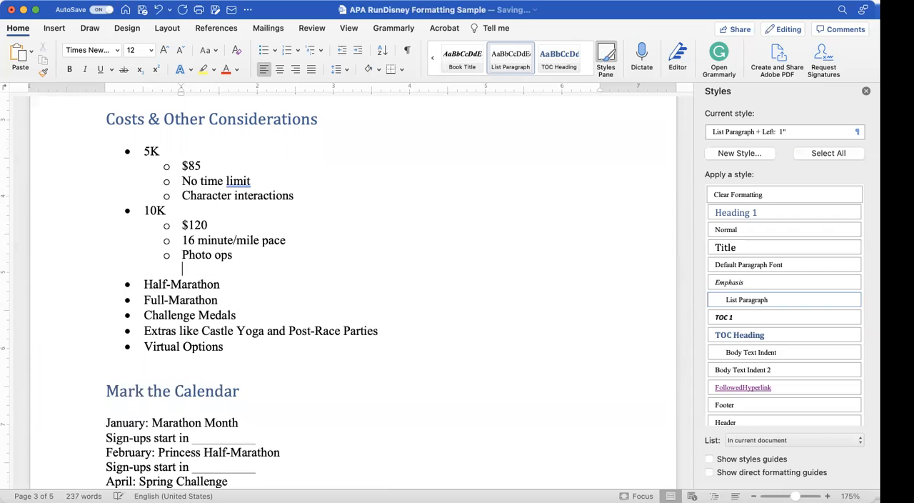
Step: Add the price "$150" as a sub-bullet under Half-Marathon
click(222, 270)
key(Return)
key(Tab)
text($150)
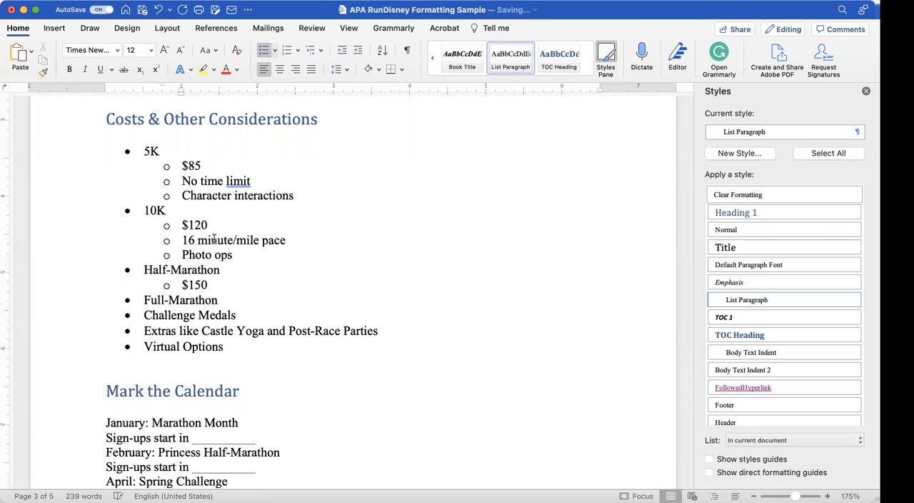
Step: Copy the 10K pace and photo ops sub-bullets below the Half-Marathon price and remove the leftover empty line
drag(233, 254, 185, 241)
key(super+c)
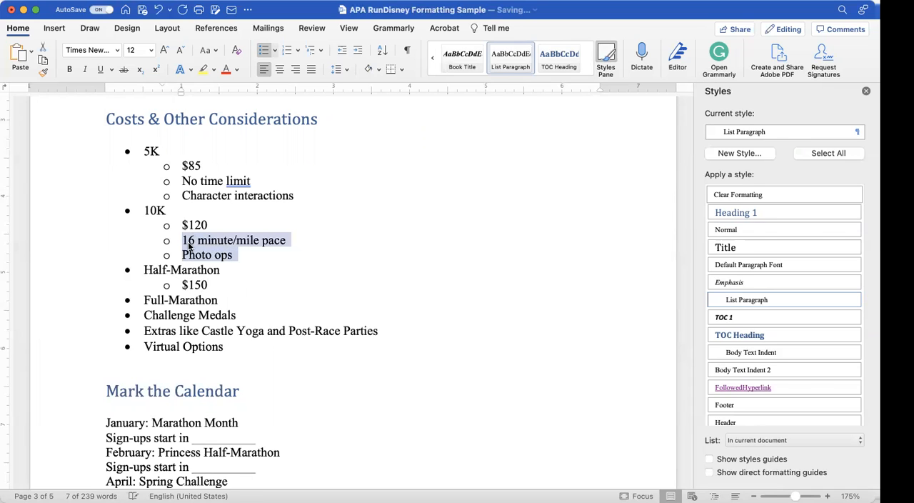
click(211, 283)
key(Return)
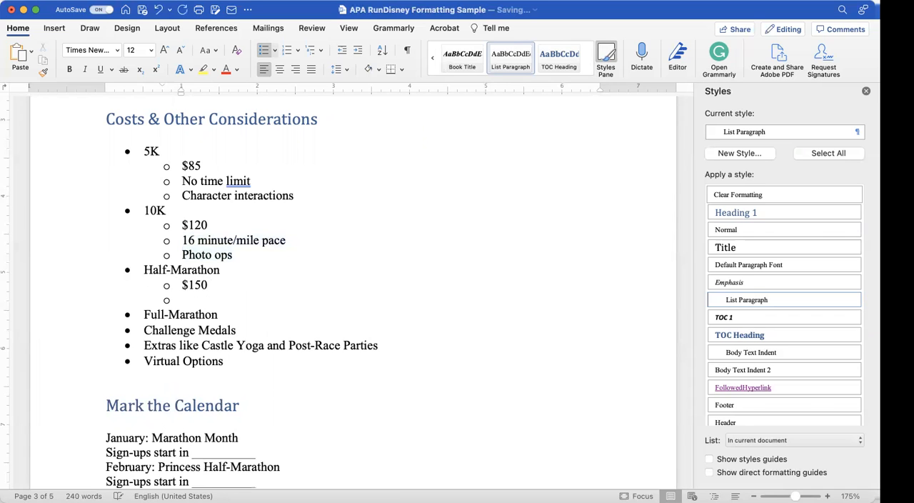
key(super+v)
key(BackSpace)
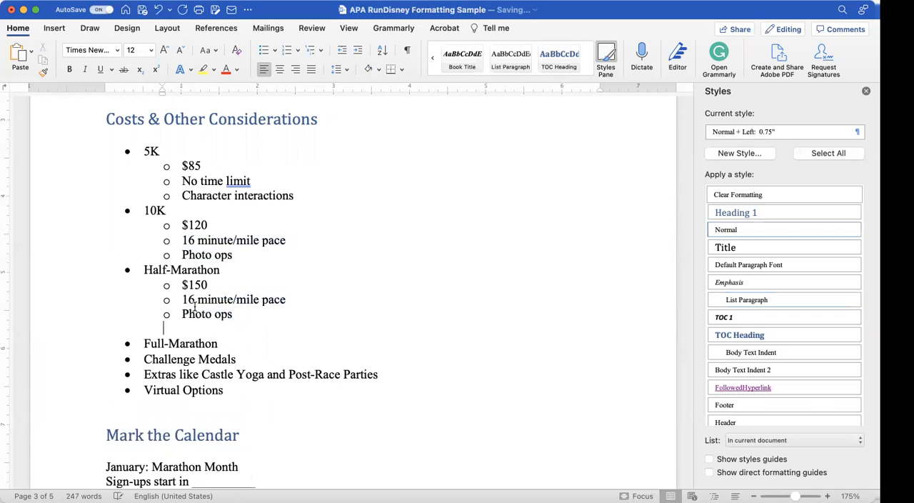
key(BackSpace)
Step: Copy the three Half-Marathon sub-bullets under Full-Marathon
drag(234, 316, 183, 287)
key(cmd+c)
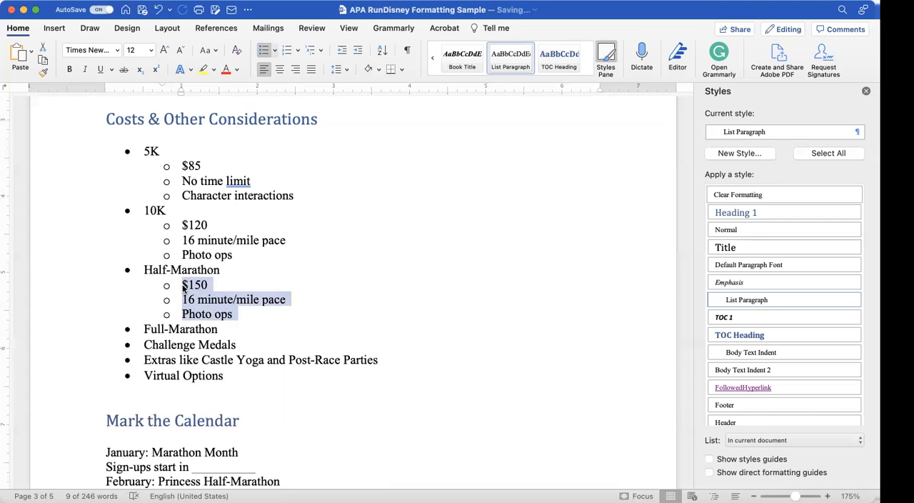
click(222, 330)
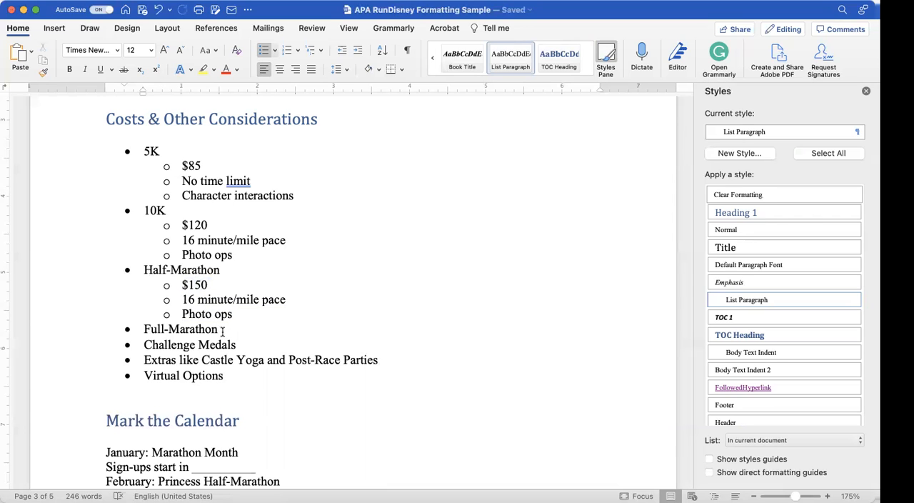
key(Return)
key(cmd+v)
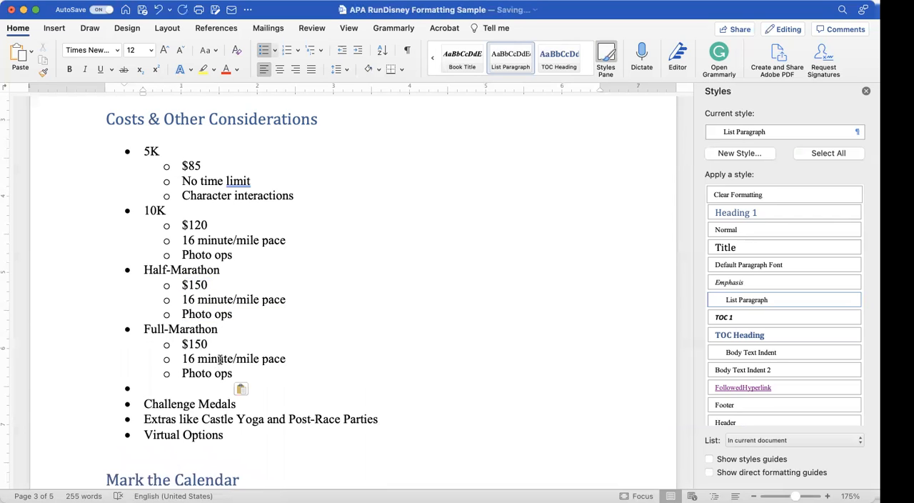
Step: Add the sub-bullet "Only once a year in January" under Full-Marathon and set the Full-Marathon price to $200
key(Tab)
text(O)
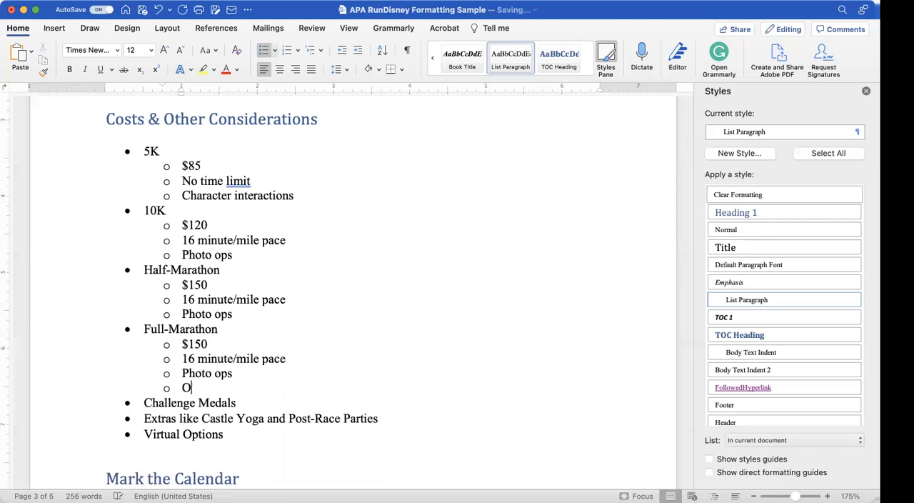
text(nly once a year in Januray)
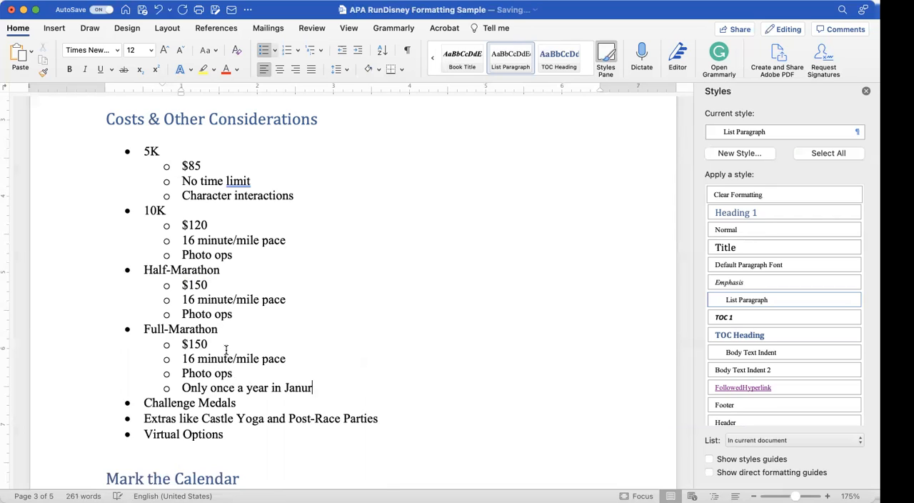
key(BackSpace)
key(BackSpace)
text(ry)
key(BackSpace)
key(BackSpace)
key(BackSpace)
text(ary)
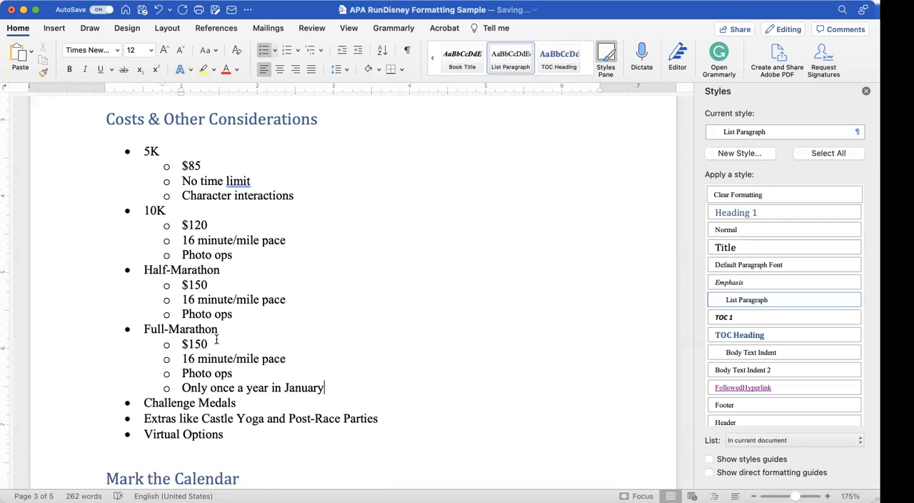
drag(206, 343, 192, 344)
text(200)
Step: Add the sub-bullet "Vary by race" under Challenge Medals
click(239, 404)
key(Return)
key(Tab)
text(Vary by ractr)
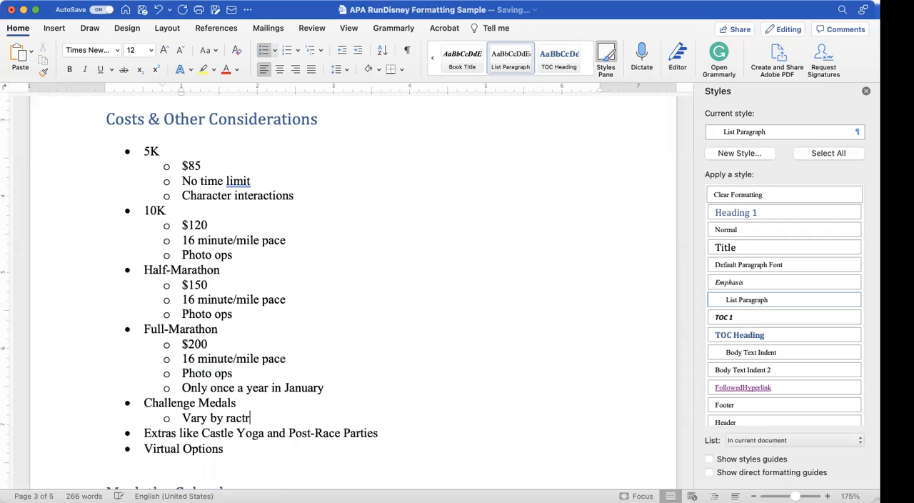
key(Return)
key(BackSpace)
key(BackSpace)
key(BackSpace)
key(BackSpace)
text(e)
Step: Add a second Challenge Medals sub-bullet reading "Usually combine 10K and Half-Marathon"
key(Return)
text(U)
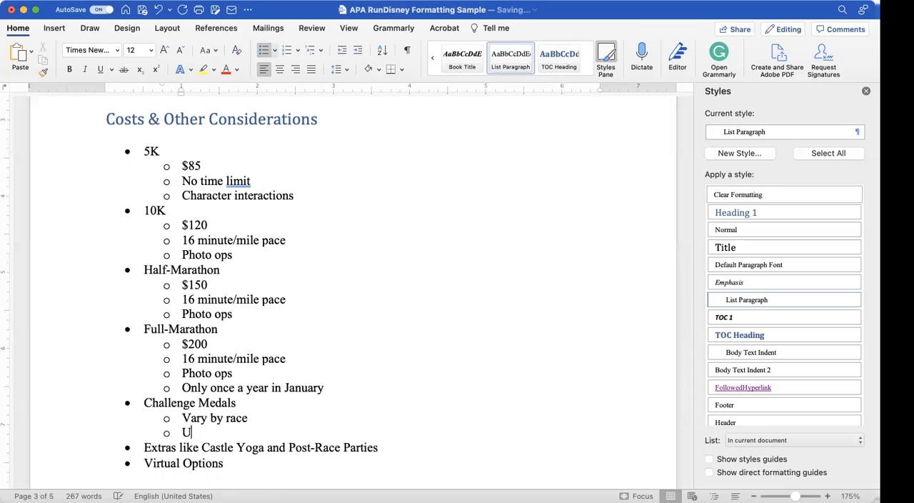
text(sually comb)
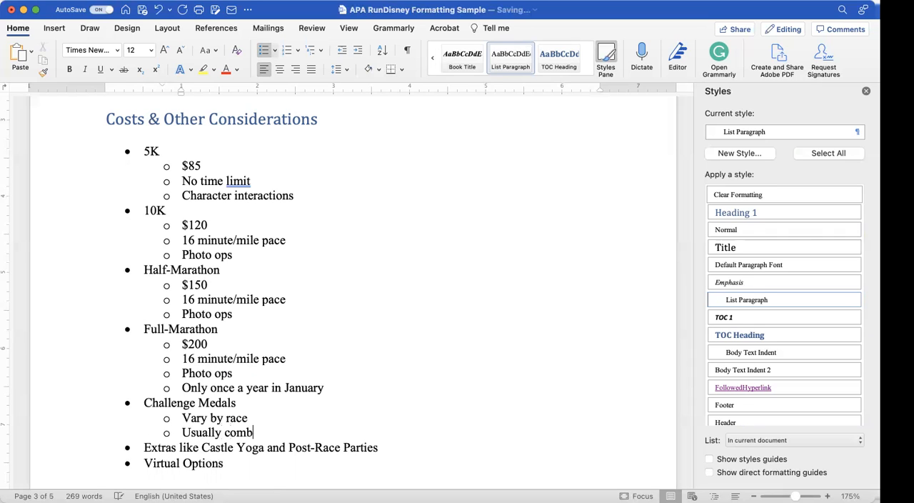
text(ine 10)
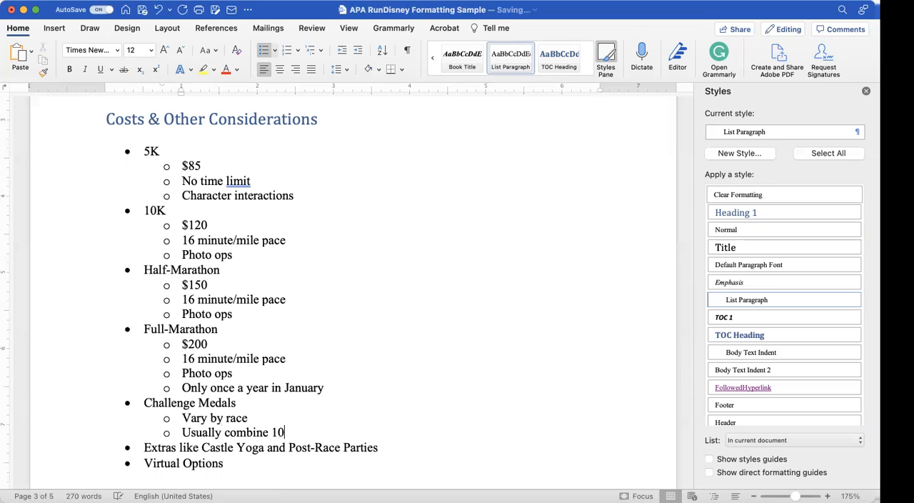
text(K %)
key(BackSpace)
text(and Half-Mar)
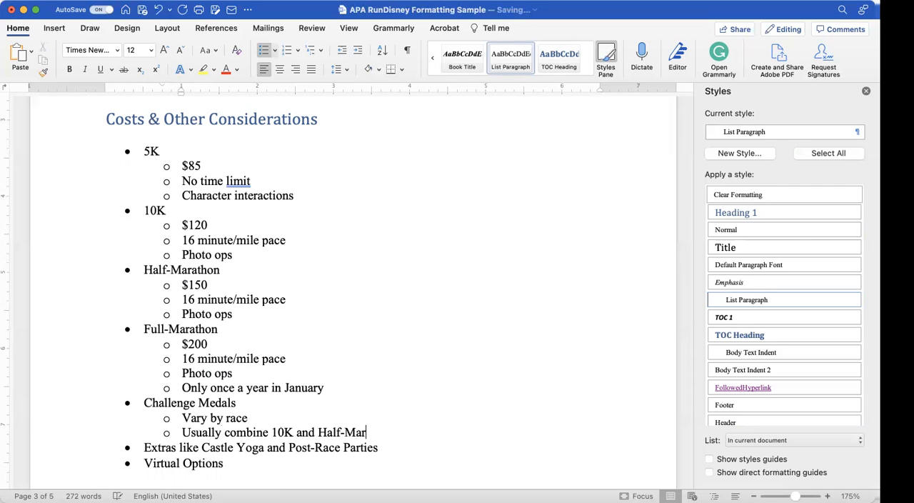
text(athon)
Step: Add a third Challenge Medals sub-bullet reading "In January the “Dopey” Challenge is all the races"
key(Return)
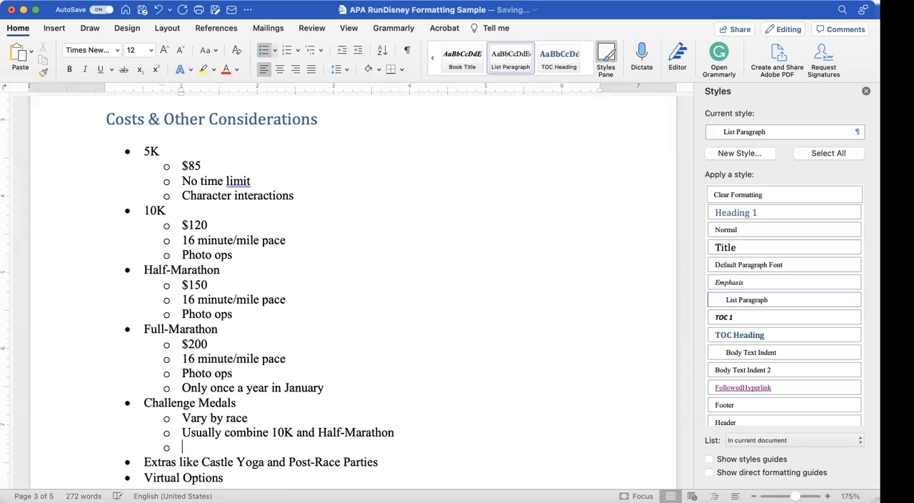
text(In Janur)
text(ary the)
text("Dope)
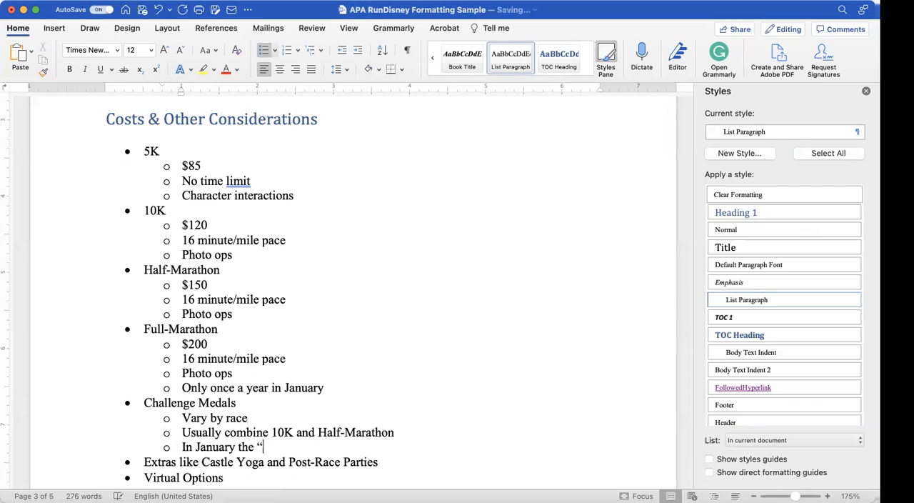
text(y )
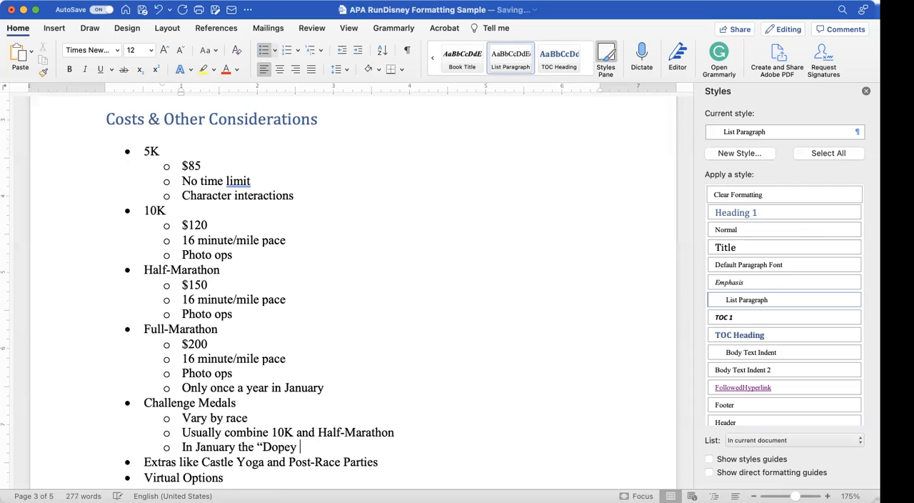
text(" Challenge is all)
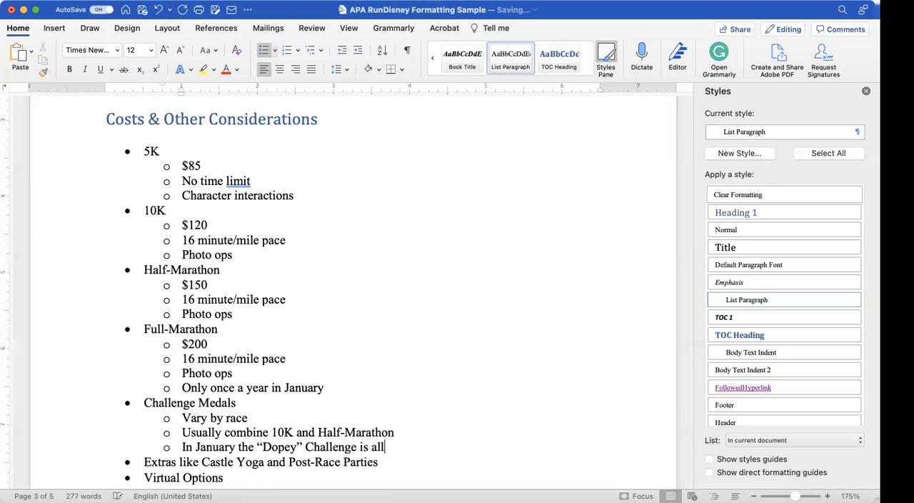
text( the races)
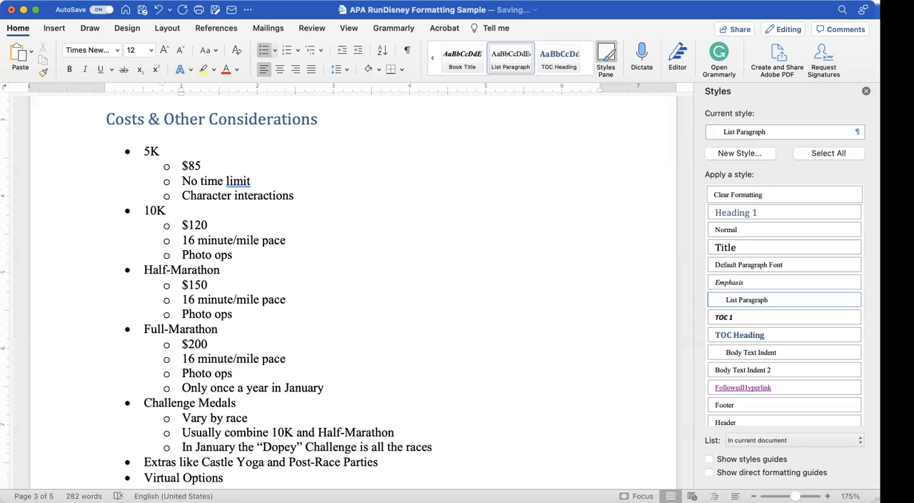
Step: Add the sub-bullet "Usually about $100 pp" under Extras like Castle Yoga and Post-Race Parties
click(381, 461)
key(Return)
key(Tab)
text(Usually about )
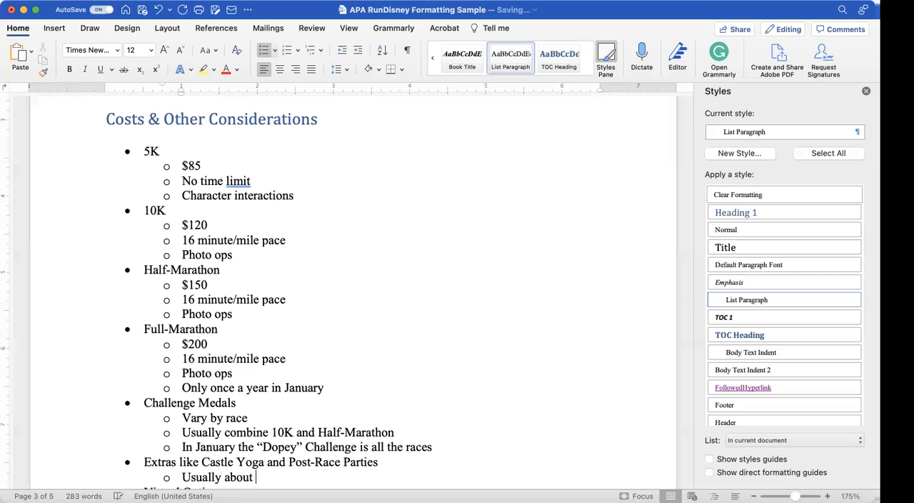
text($100)
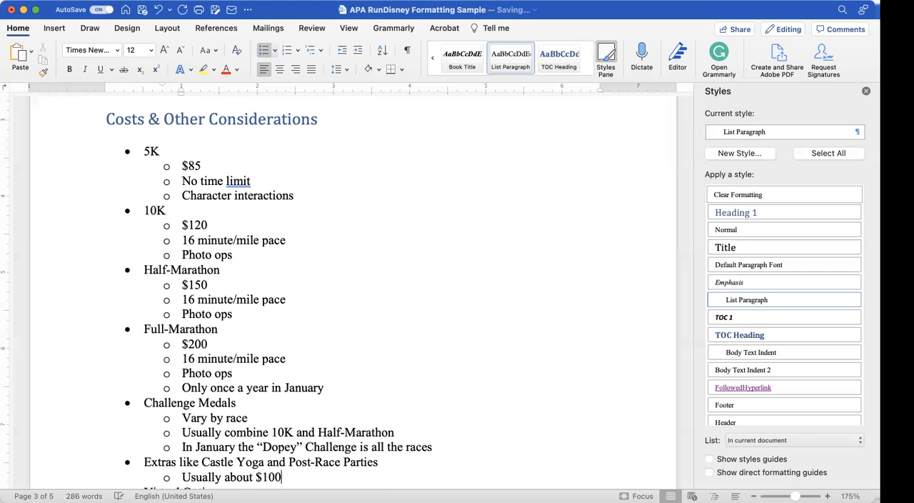
text( pp)
Step: Add the sub-bullet "Much less expensive" under Virtual Options
scroll(312, 485, down, 3)
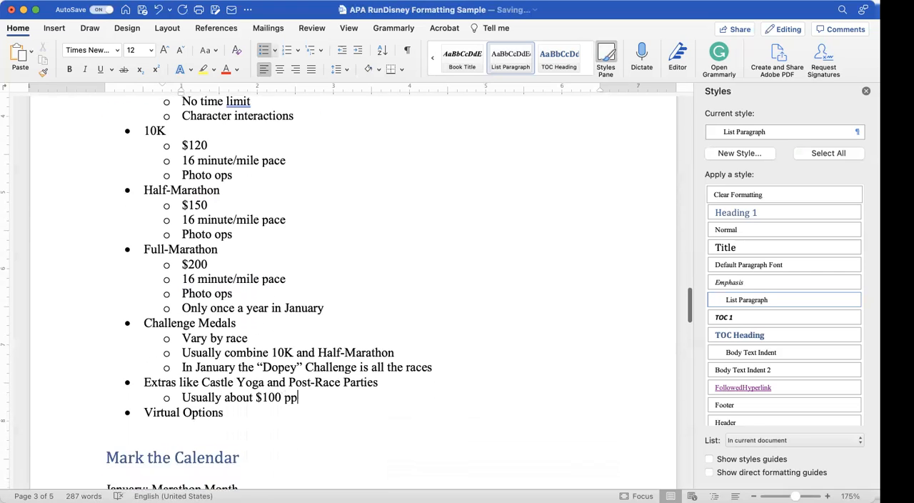
click(227, 398)
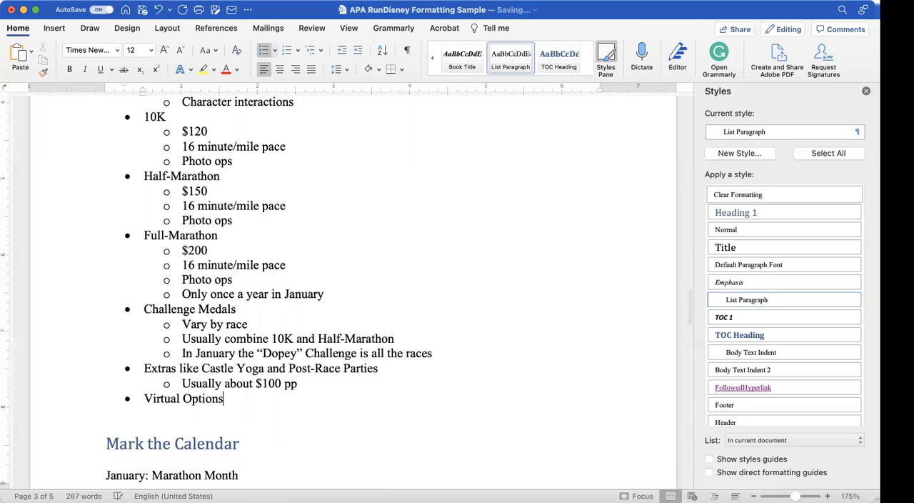
key(Return)
key(Tab)
text(Much l)
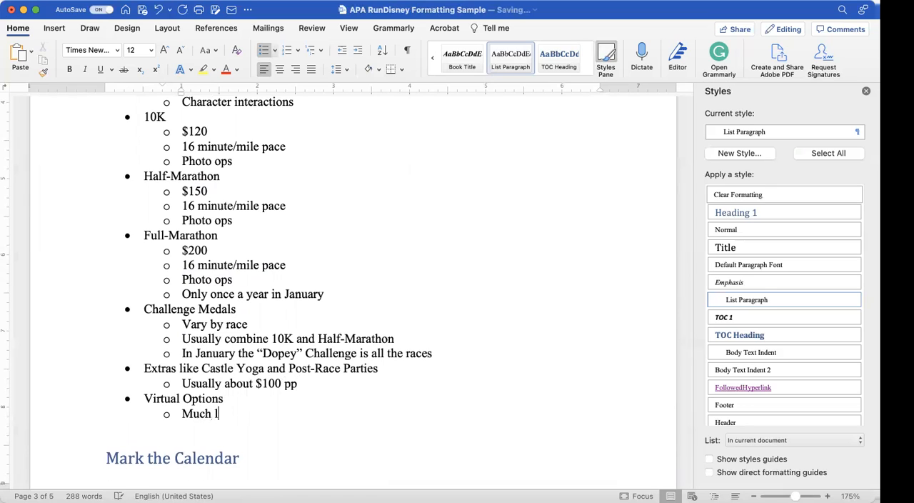
text(ess expensive)
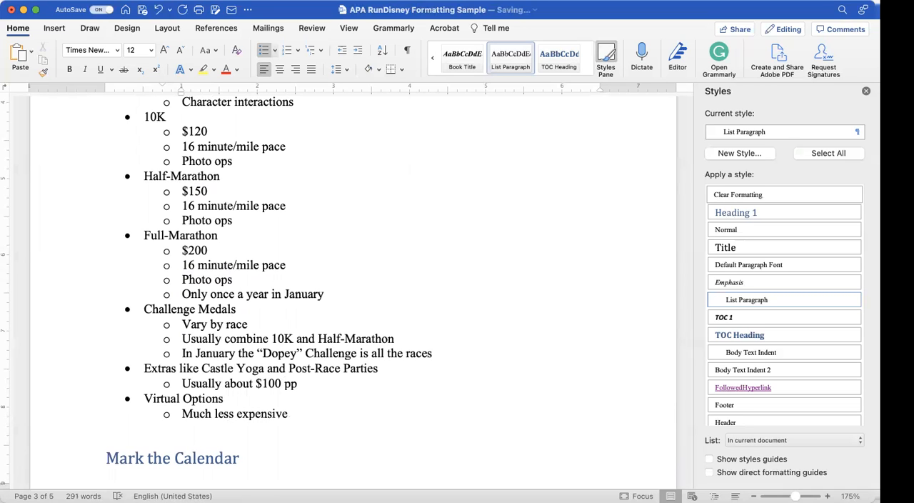
Step: Turn all the lines under Mark the Calendar, from January to the last sign-ups line, into a bulleted list
scroll(354, 291, down, 10)
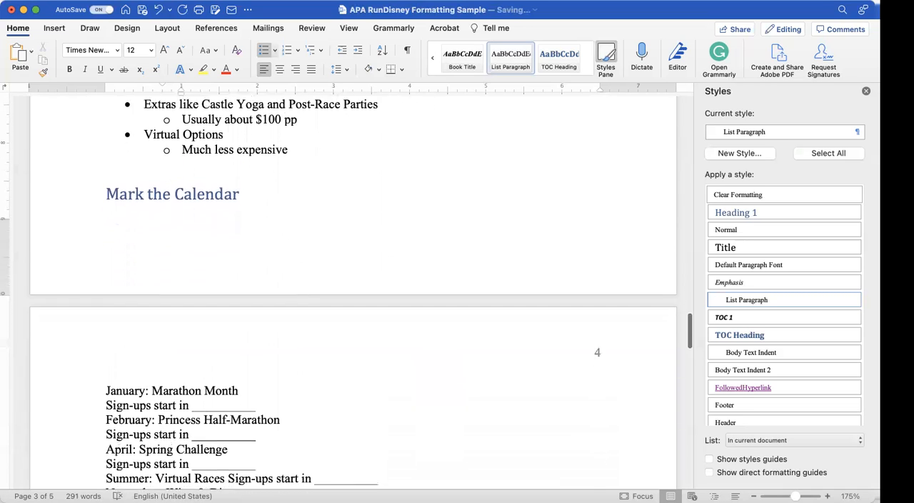
scroll(353, 291, up, 6)
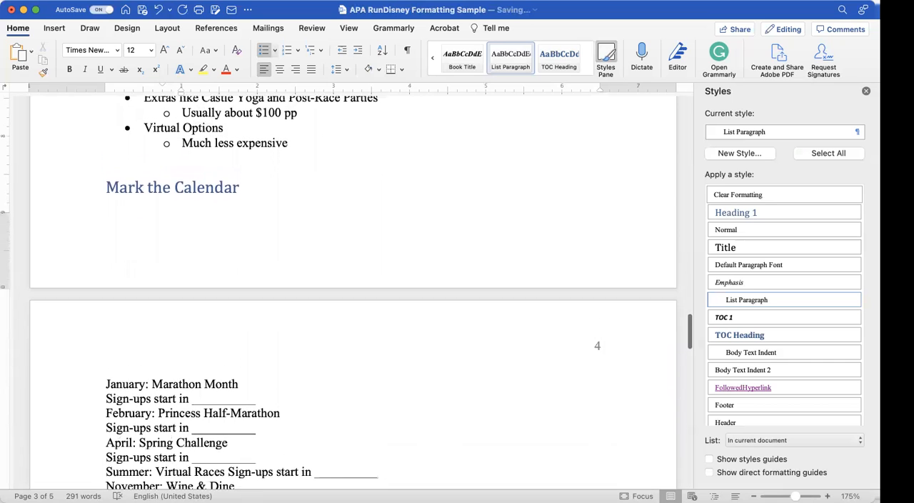
scroll(353, 291, up, 3)
scroll(354, 291, down, 13)
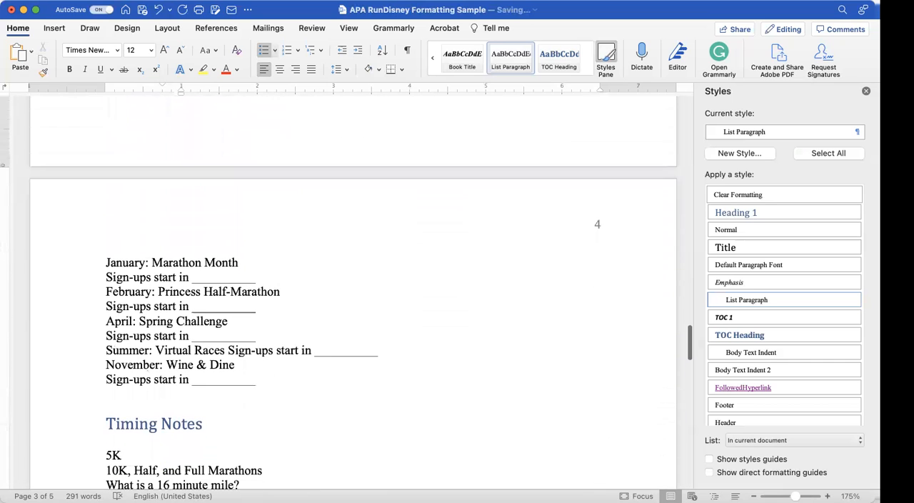
drag(264, 385, 106, 262)
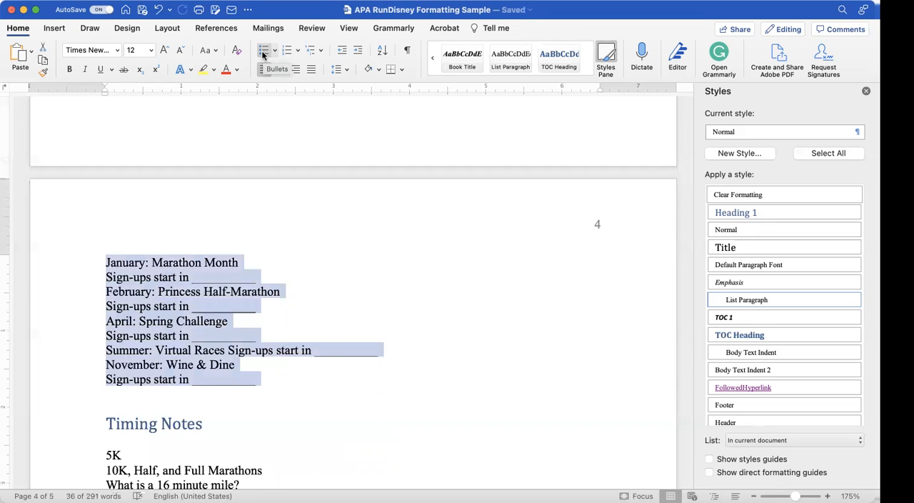
click(263, 54)
Step: Demote the "Sign-ups start in" lines under January, February and April to sub-bullets
click(144, 279)
key(Tab)
click(144, 309)
key(Tab)
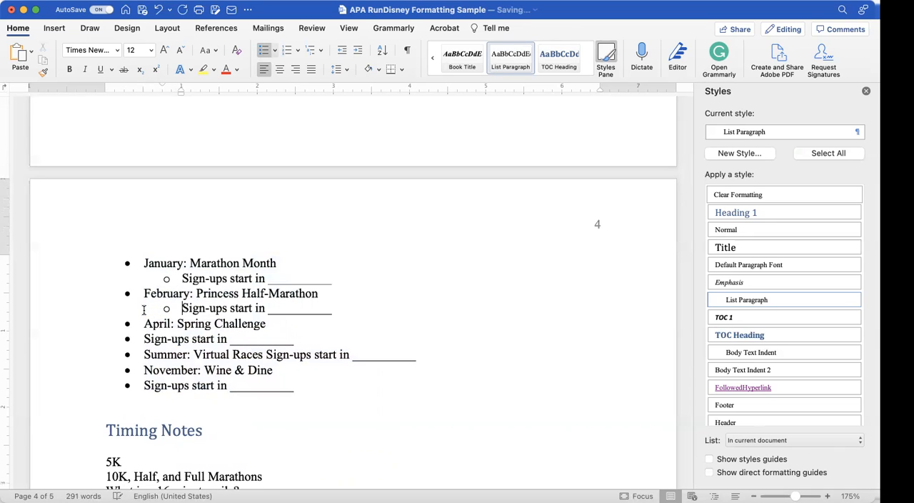
click(144, 339)
key(Tab)
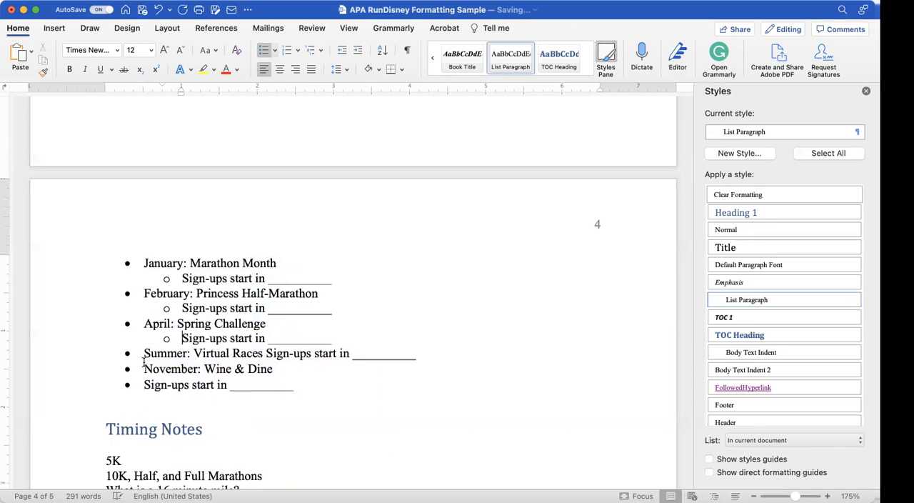
Step: Split the Summer sign-ups text onto its own sub-bullet under Virtual Races and demote the November sign-ups line to a sub-bullet
click(144, 369)
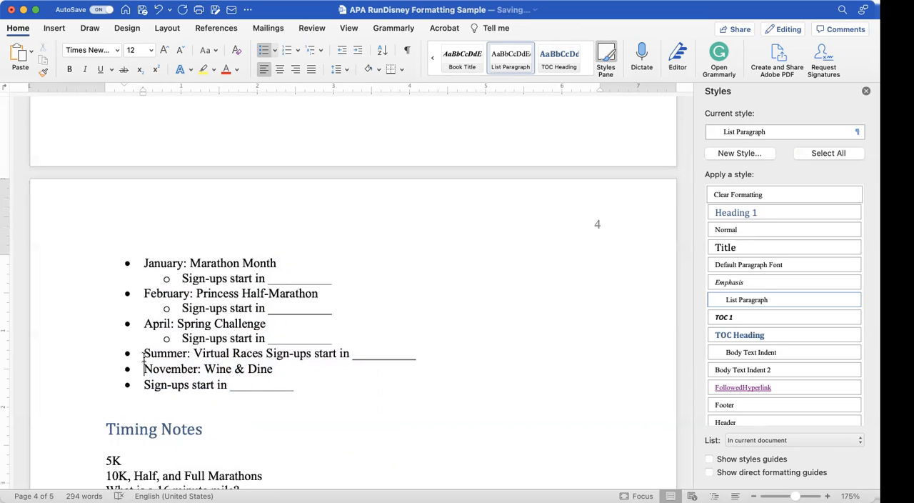
click(267, 352)
key(BackSpace)
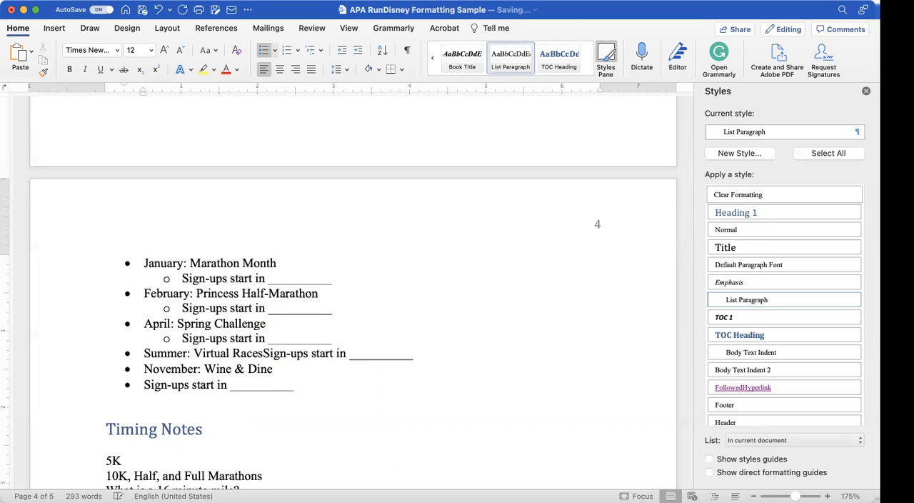
key(Return)
key(Tab)
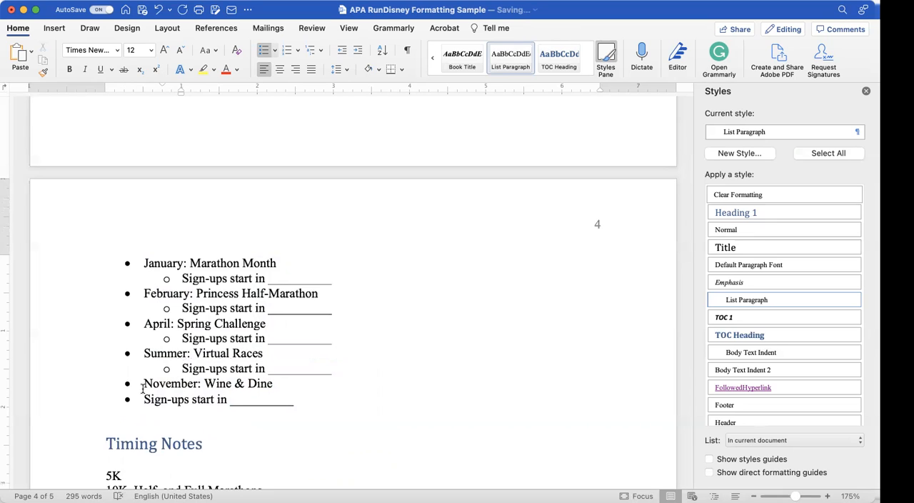
click(144, 398)
key(Tab)
Step: Replace the 5K line under Timing Notes with the sentence "For the 5K, there really is no time limit."
scroll(145, 399, down, 5)
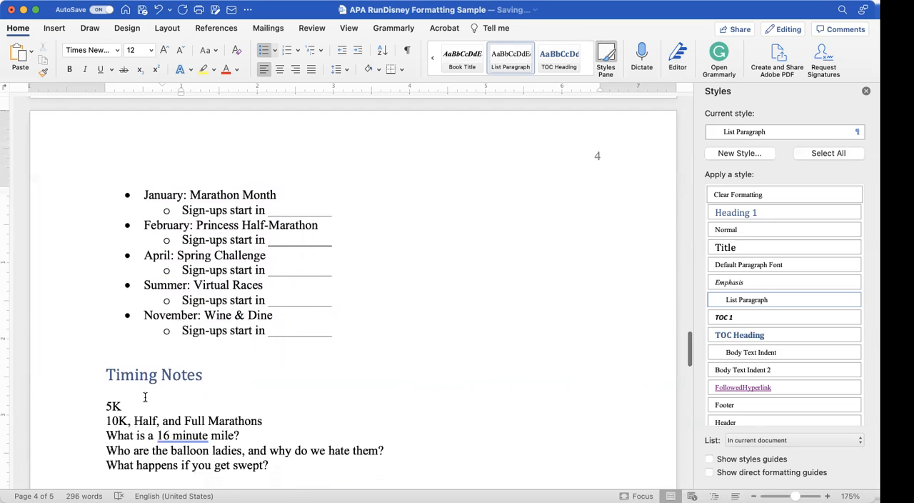
scroll(144, 397, down, 2)
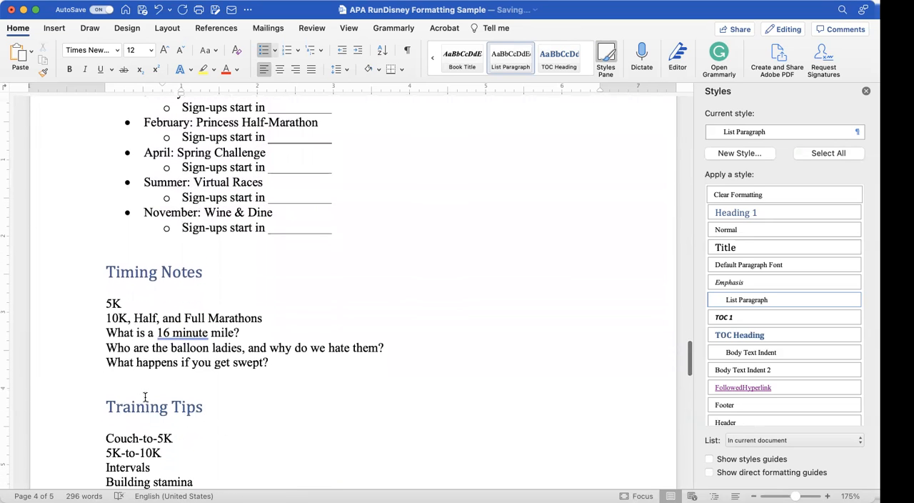
click(125, 304)
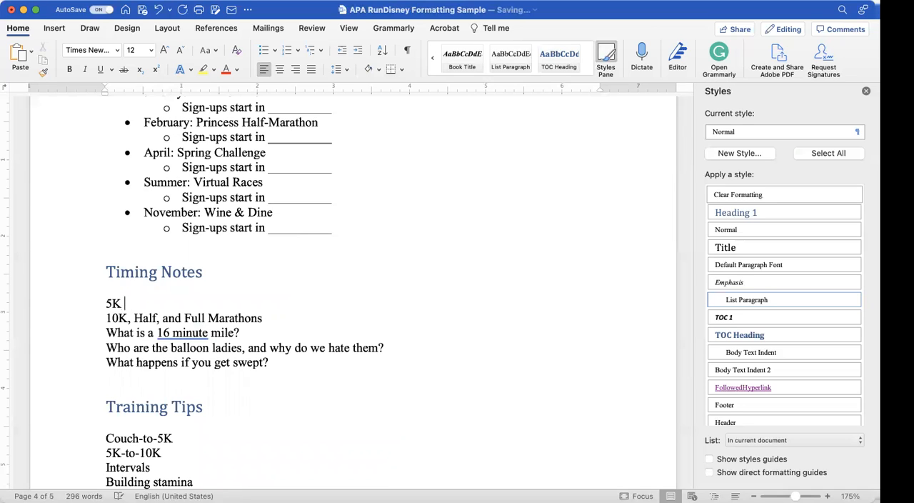
key(BackSpace)
key(BackSpace)
key(BackSpace)
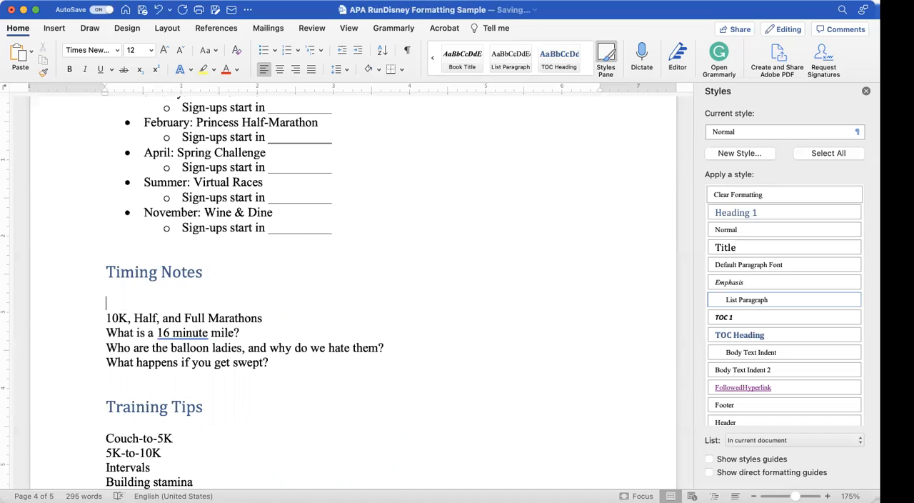
text(For the)
text( 5 k)
text(K, ther)
text(e really is no)
text( time limit)
text(. )
text( I wou)
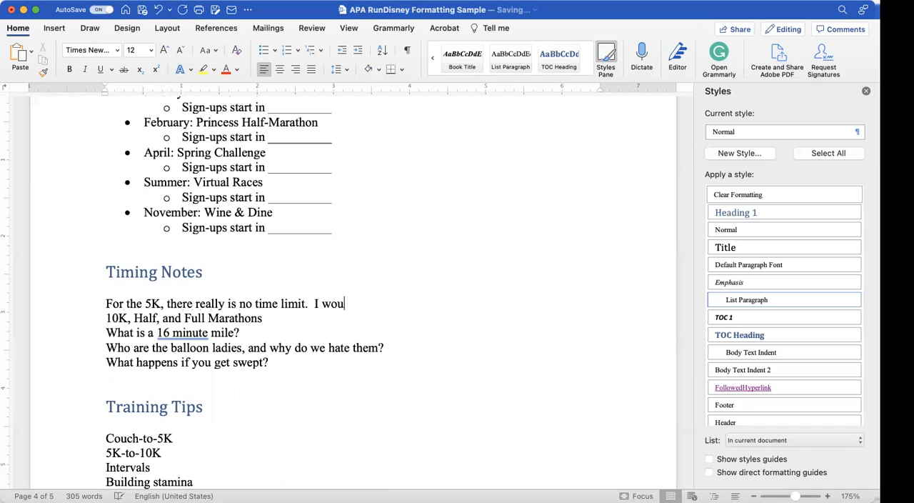
text(ld imagine,)
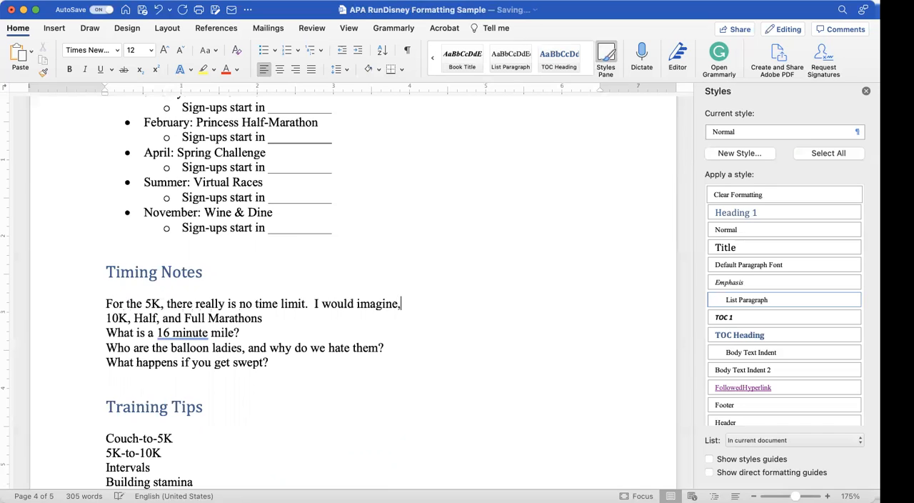
text( if you're still walking 3 )
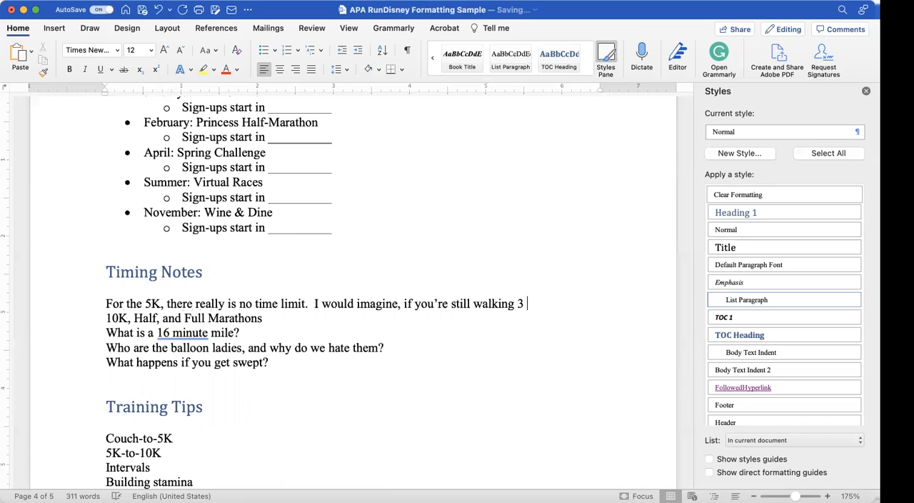
text(hours later, there could)
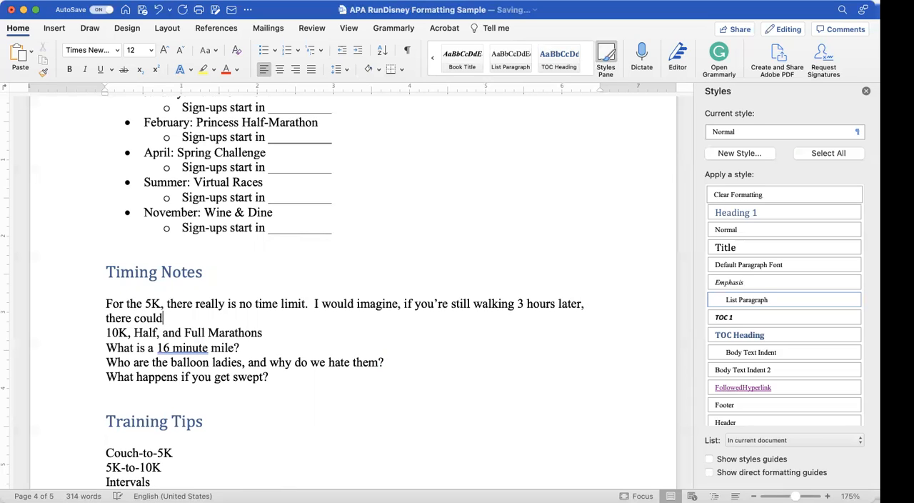
text( be problems)
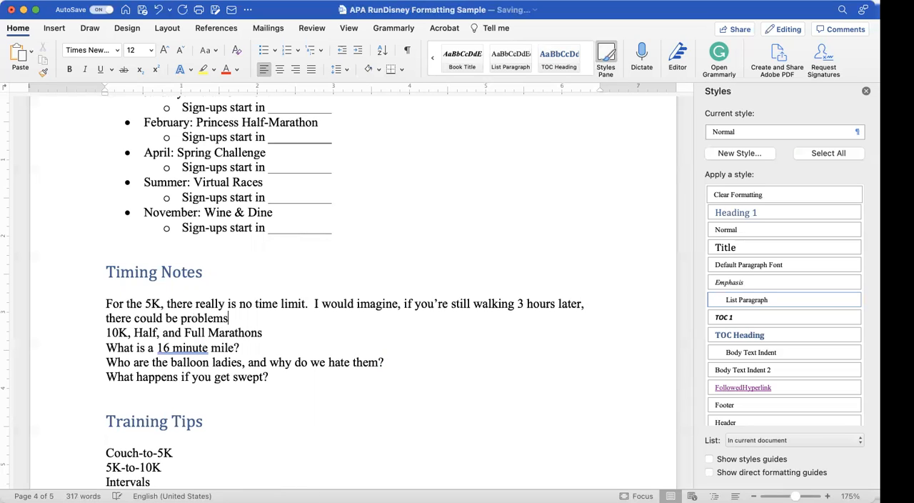
text(, but the )
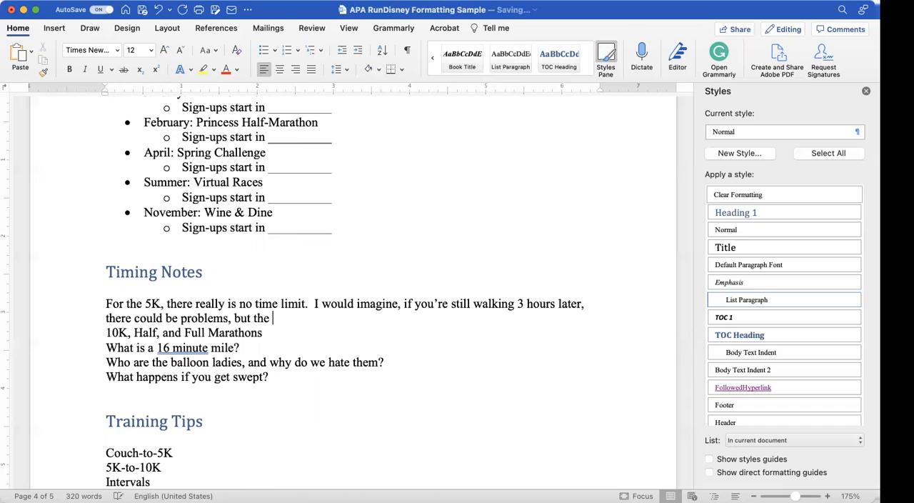
text(balloo)
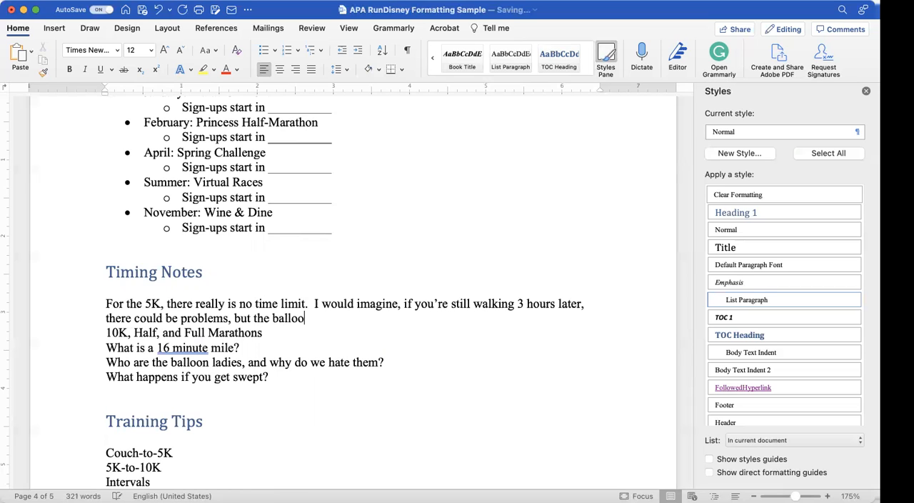
text(n lad)
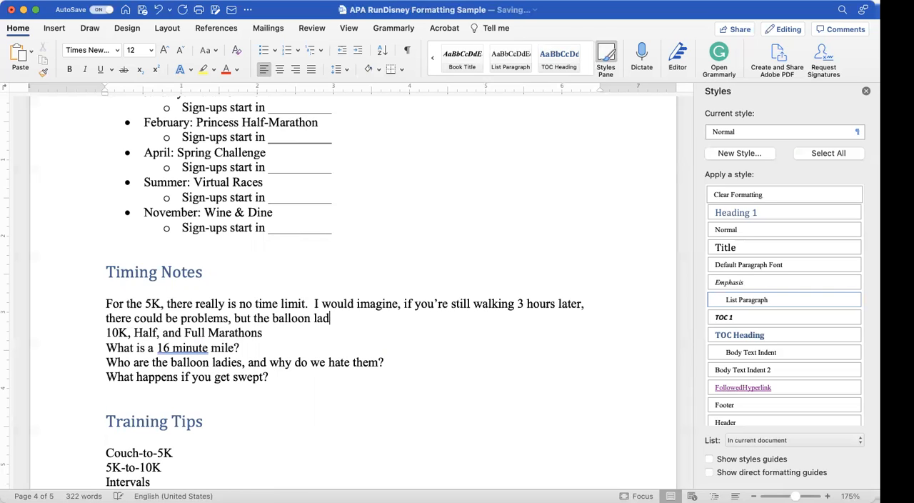
text(ies do not stalk you.)
Step: Insert a blank line between each of the paragraphs and question lines under Timing Notes
key(Return)
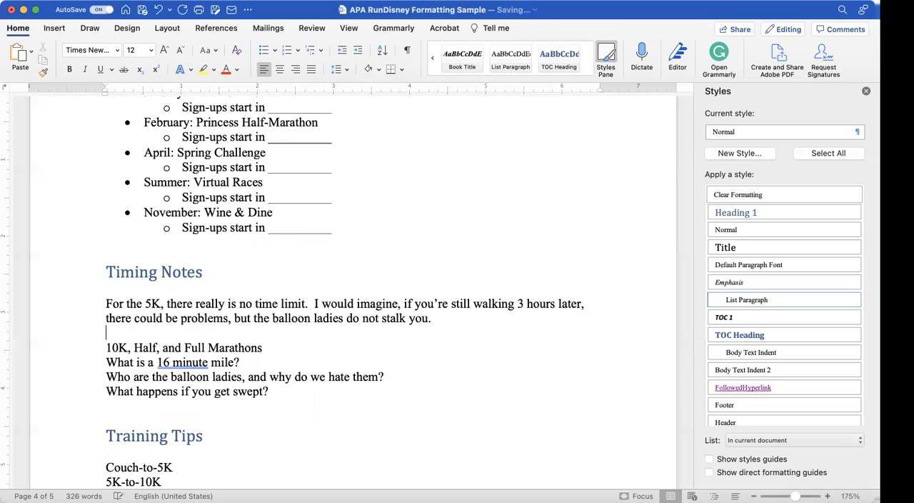
click(107, 362)
key(Return)
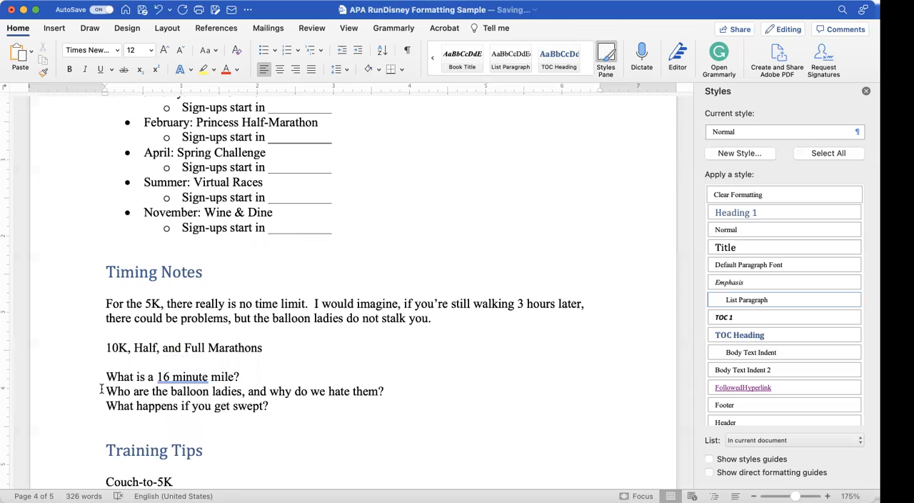
click(105, 391)
key(Return)
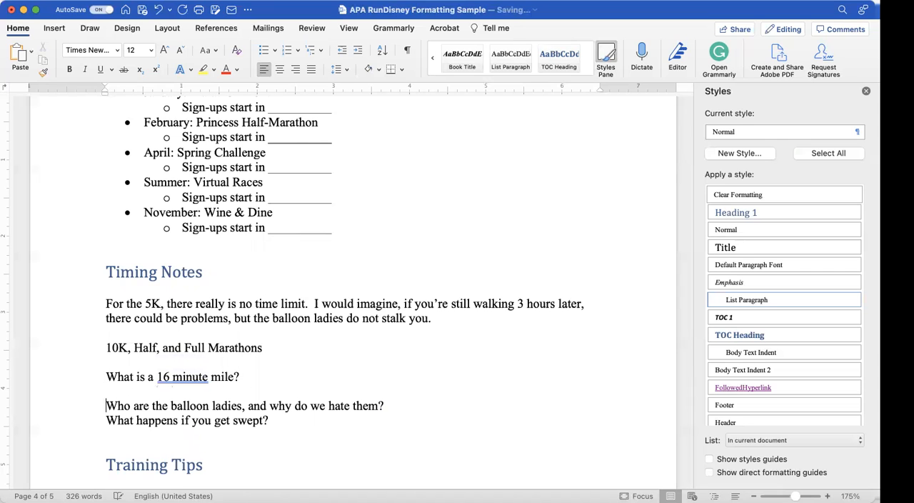
click(105, 420)
key(Return)
scroll(105, 420, down, 3)
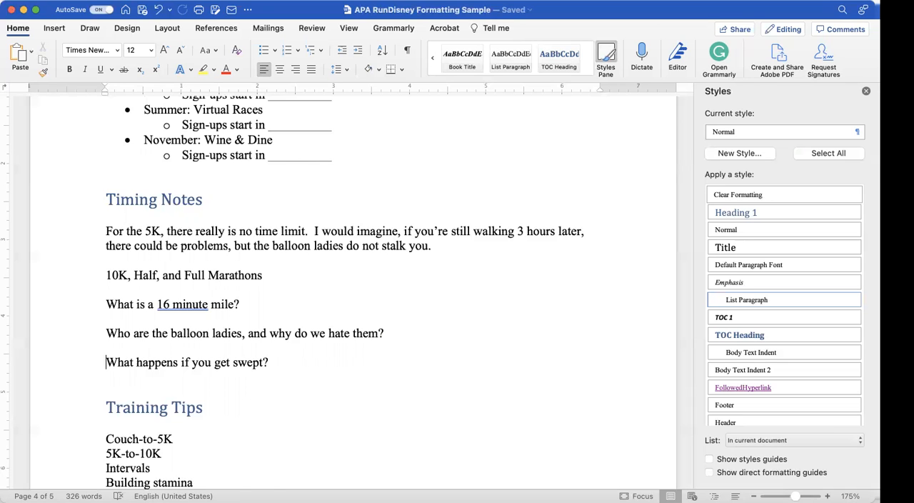
Step: After the balloon ladies question under Timing Notes, begin the answer "They start at the back of the final race corral and"
scroll(108, 406, down, 3)
scroll(108, 406, up, 4)
scroll(107, 406, down, 6)
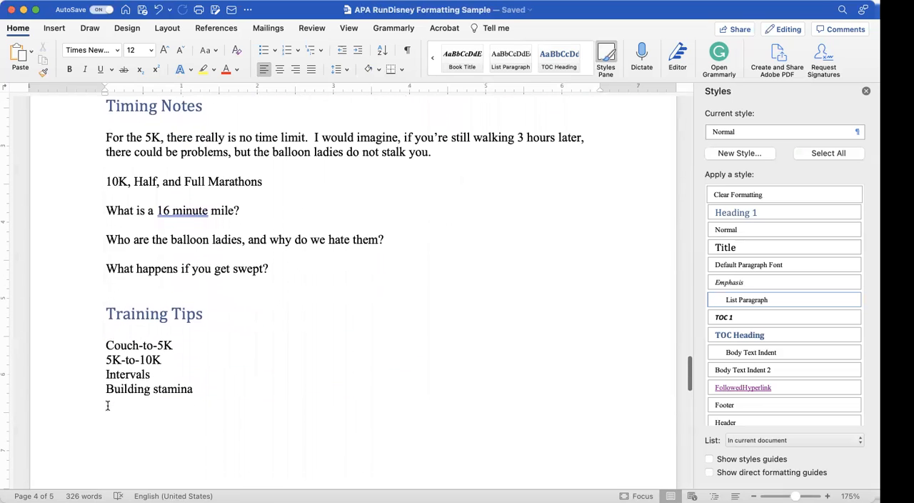
scroll(108, 405, up, 4)
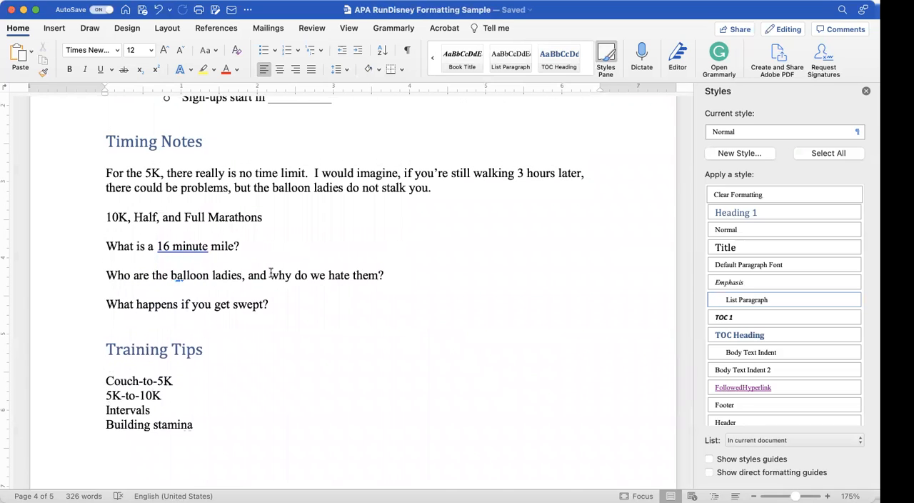
text(They )
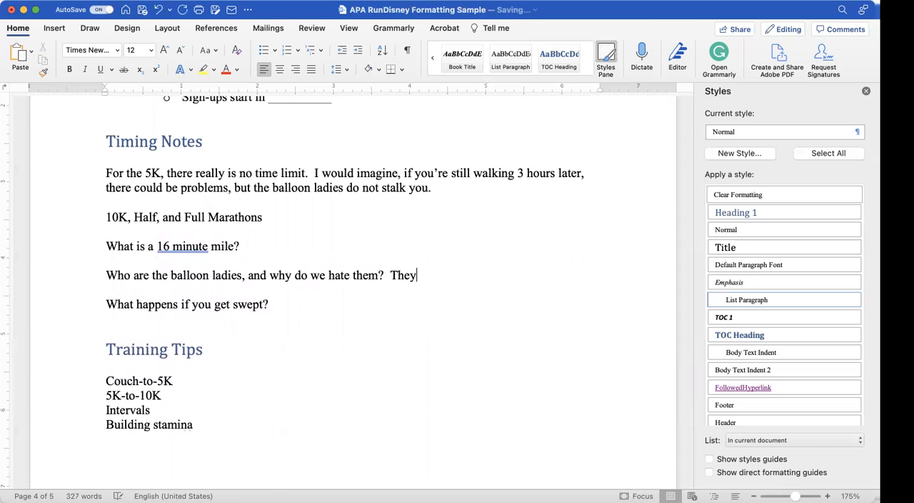
text(start at the ba)
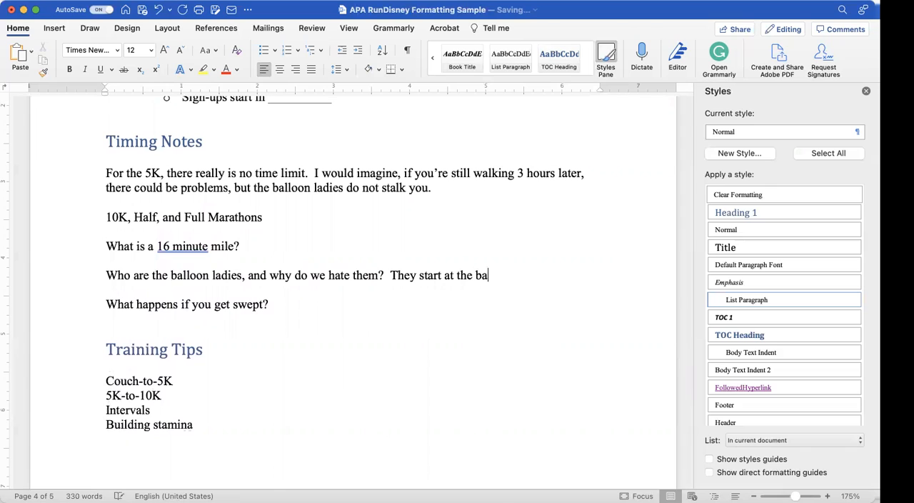
text(ck of the final race corra)
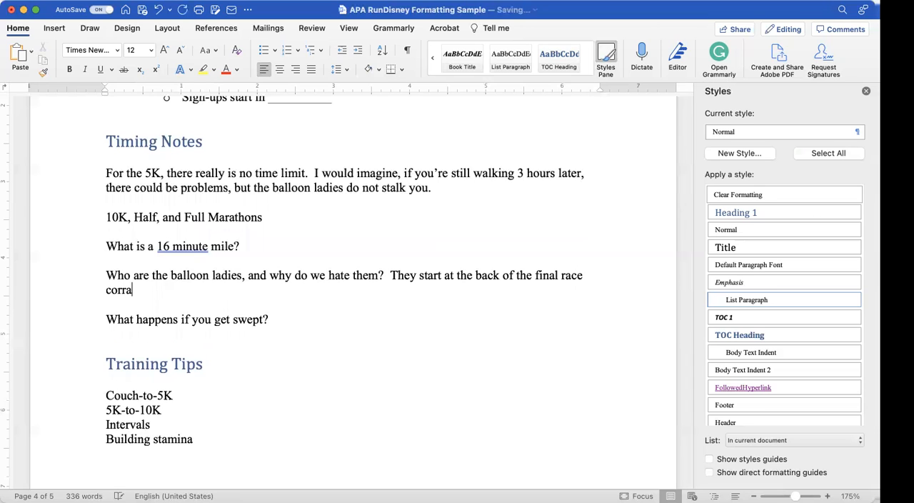
text(l and w)
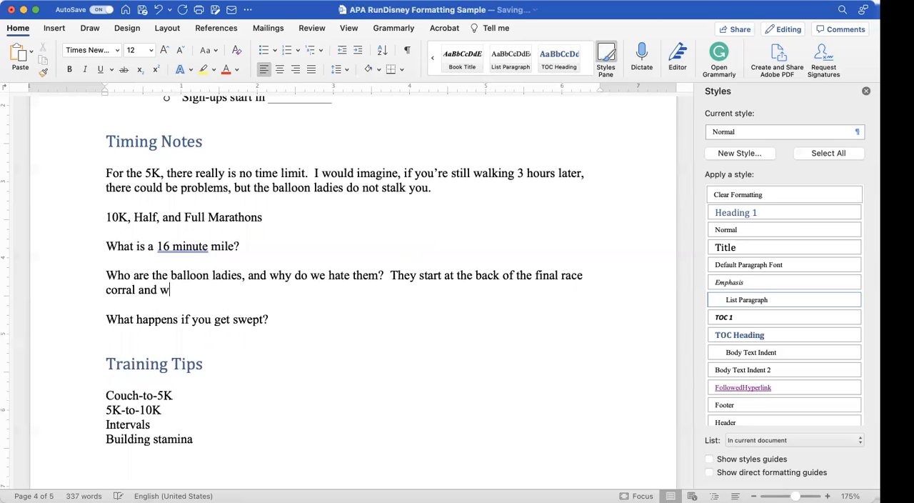
text(alk the whole s)
text(ac)
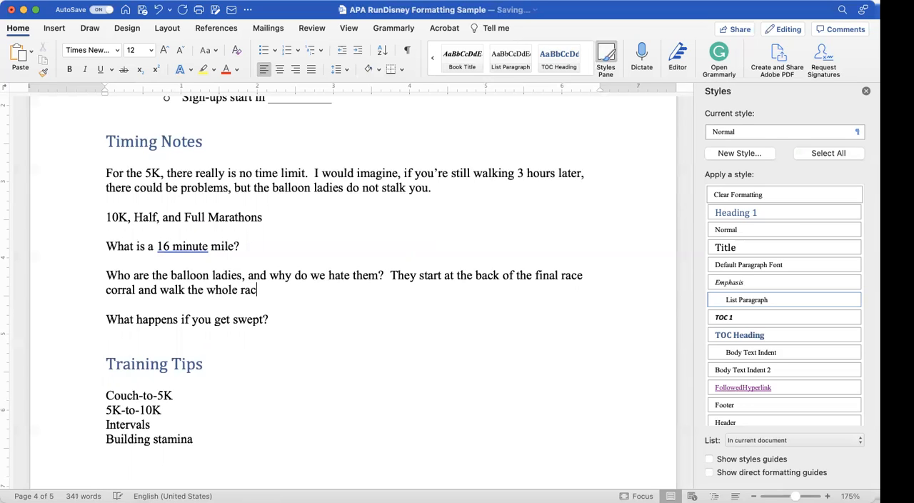
text(e at a)
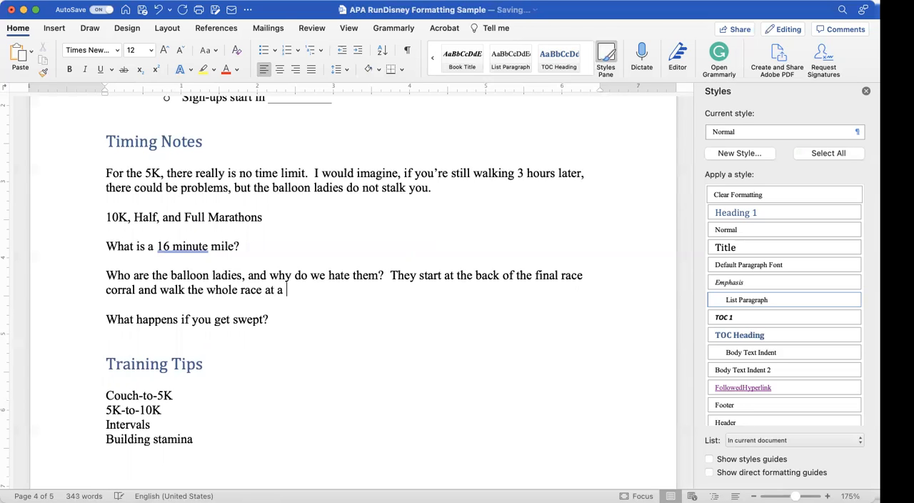
text( 16 minute/per)
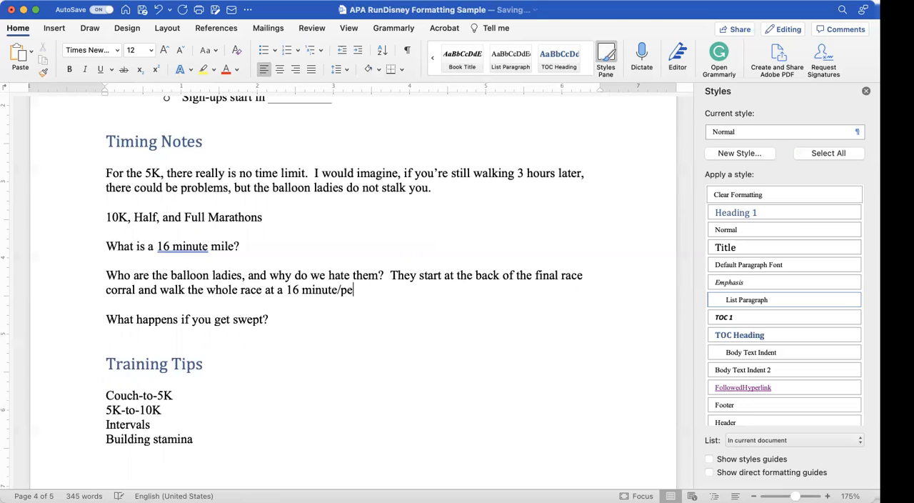
Step: Complete the first sentence of the balloon ladies answer with "walk the whole race at a 16 minute per mile pace."
key(BackSpace)
key(BackSpace)
text(per mile page)
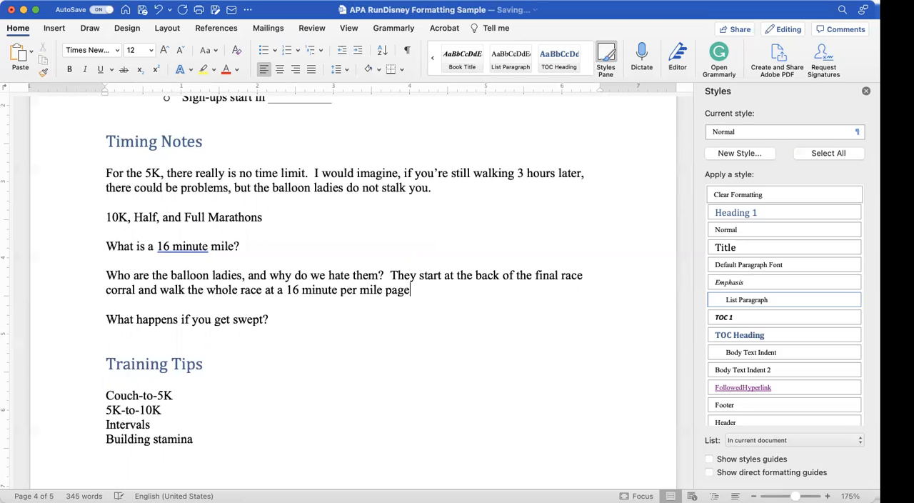
key(BackSpace)
key(BackSpace)
text(ce.  If you fall)
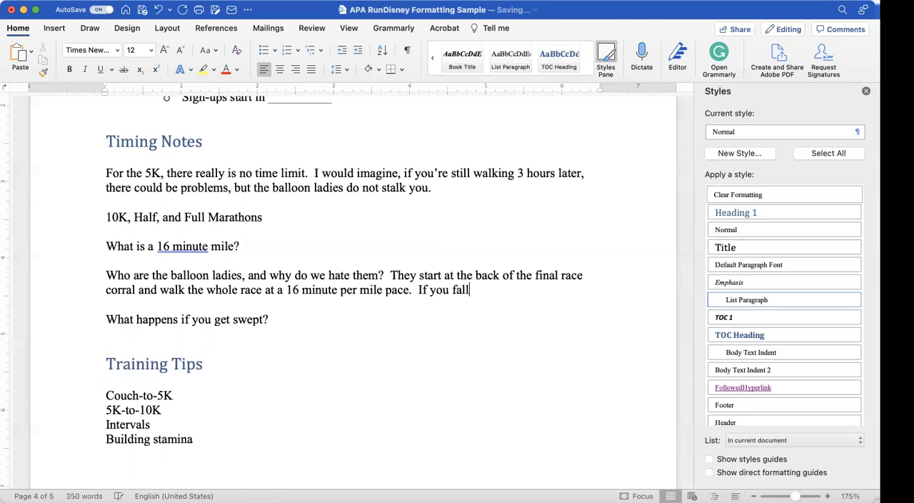
text( behind the balloon ladies, yo)
text(u are in d)
text(anger o)
text(f get)
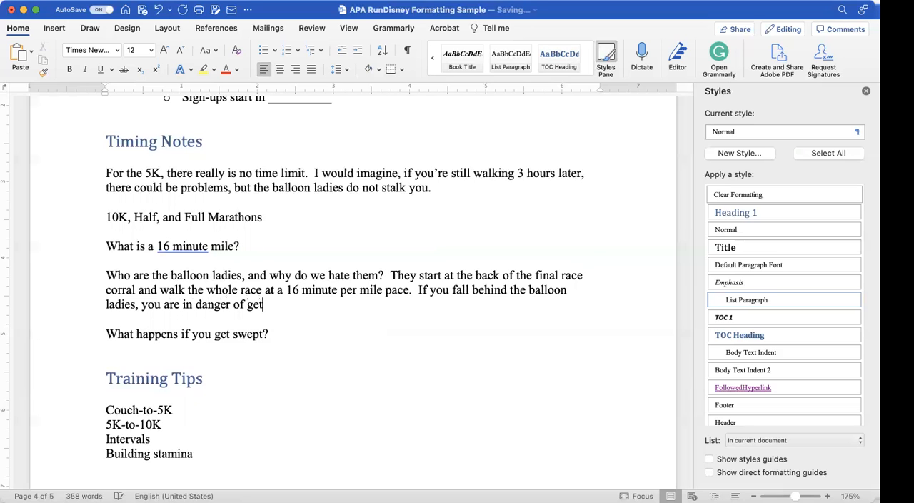
text(ting "swept)
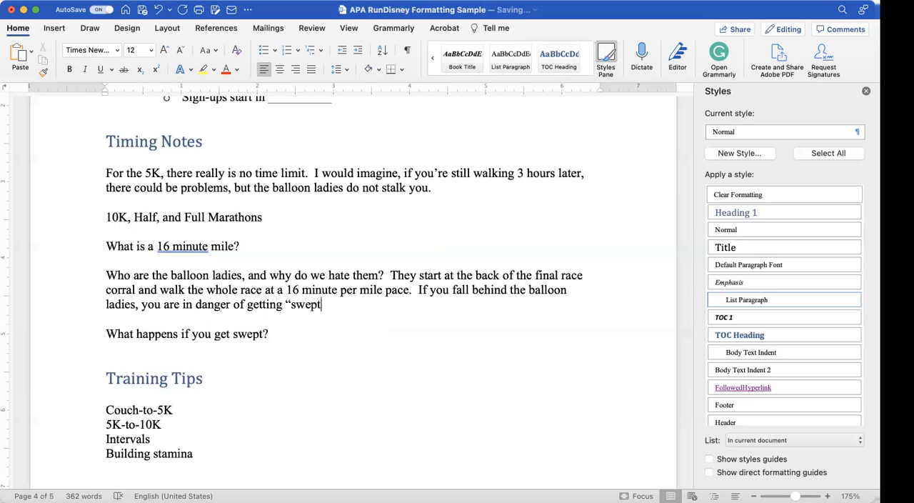
text(.")
Step: Format the four lines under Training Tips, from Couch-to-5K to Building stamina, as a bulleted list
scroll(319, 333, up, 1)
scroll(319, 332, down, 3)
scroll(319, 332, up, 2)
scroll(319, 332, down, 2)
scroll(319, 332, up, 1)
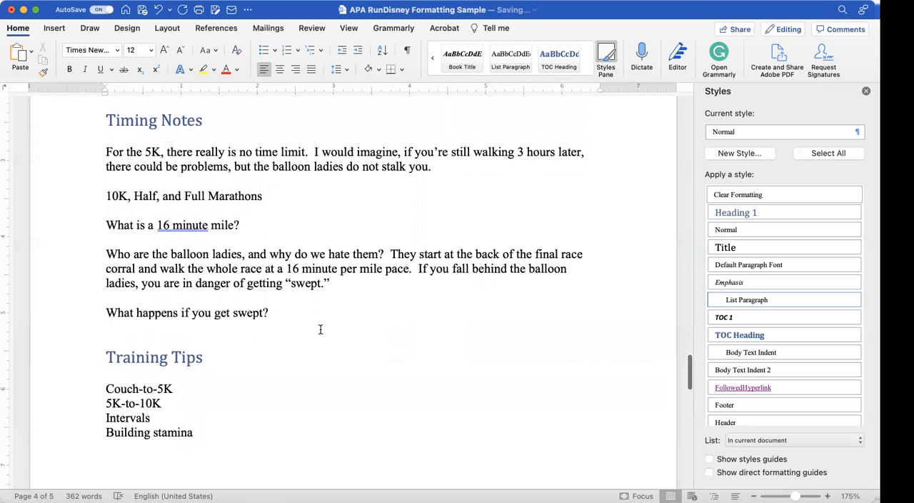
scroll(283, 331, down, 10)
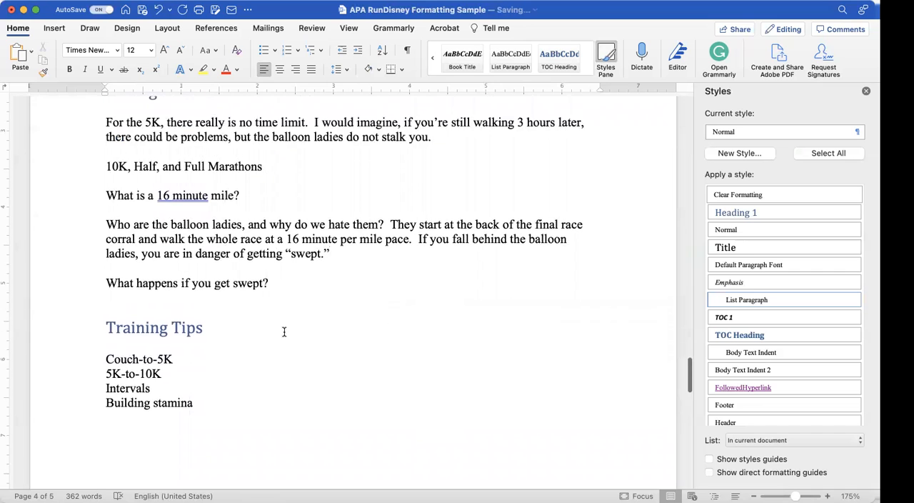
scroll(283, 332, up, 8)
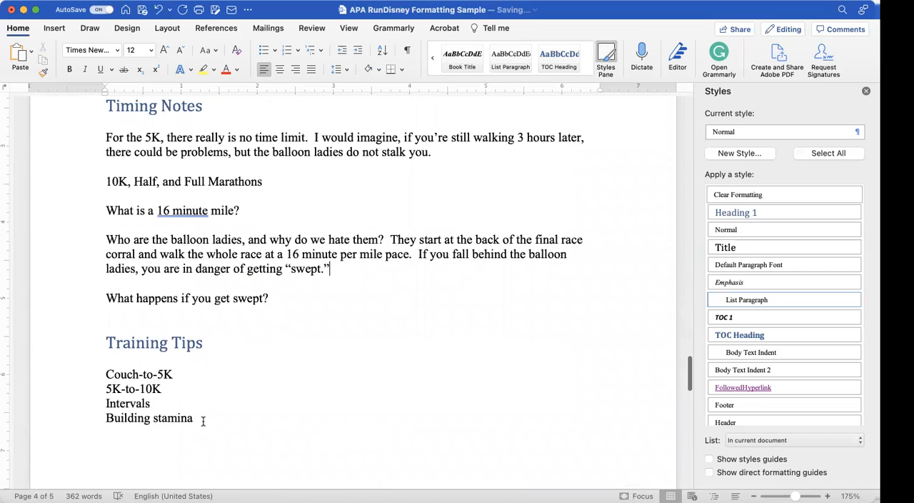
drag(203, 422, 80, 372)
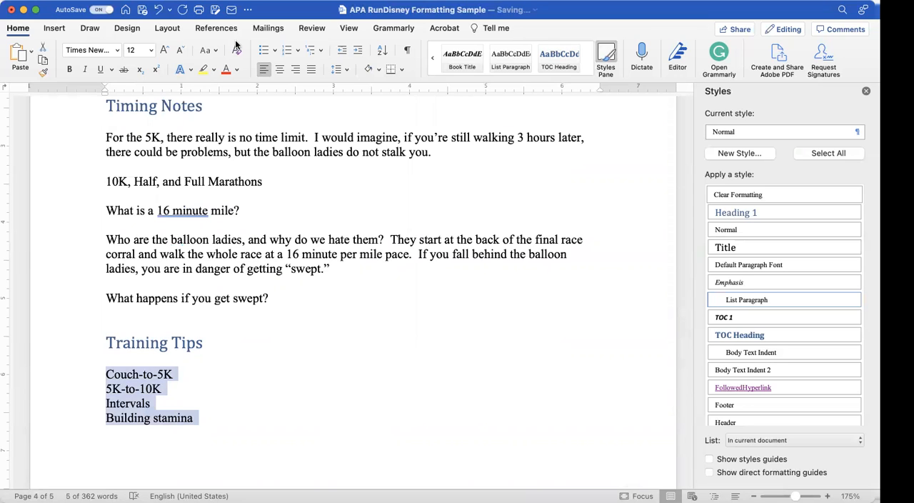
click(264, 51)
Step: Review the document from the race calendar through the References page and back up to the table of contents
scroll(273, 310, down, 5)
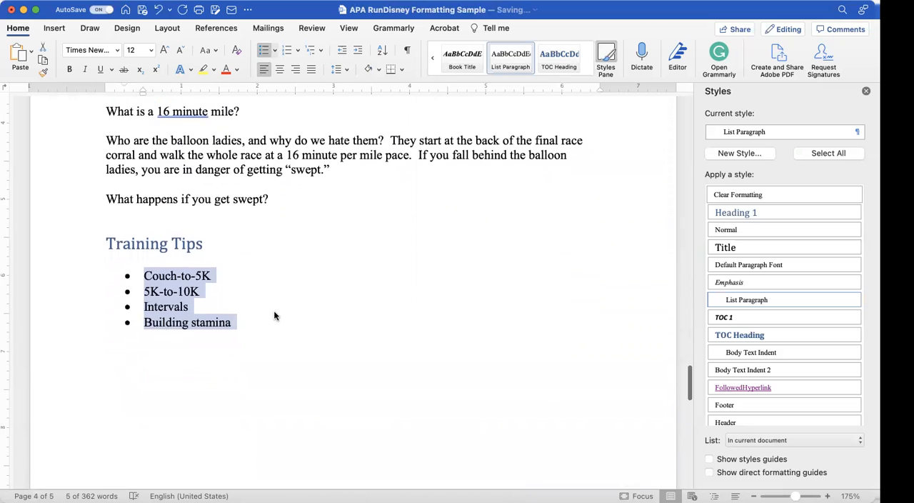
scroll(242, 179, up, 10)
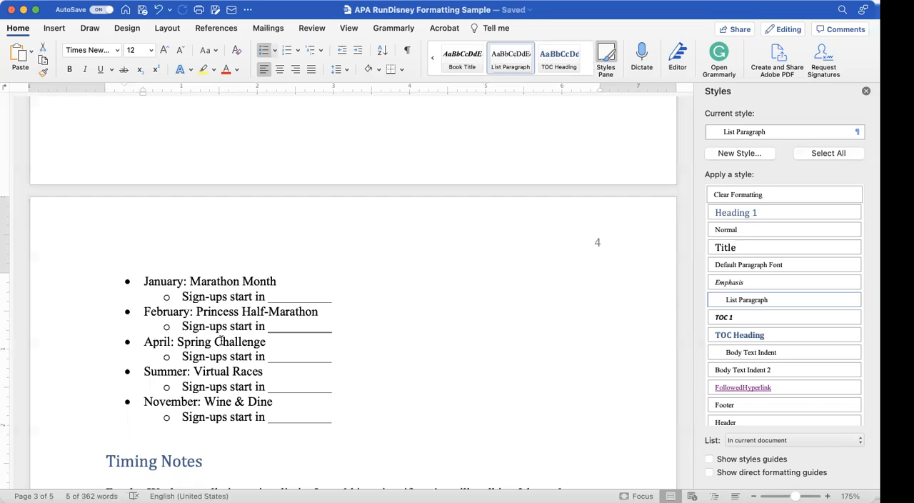
scroll(221, 341, down, 10)
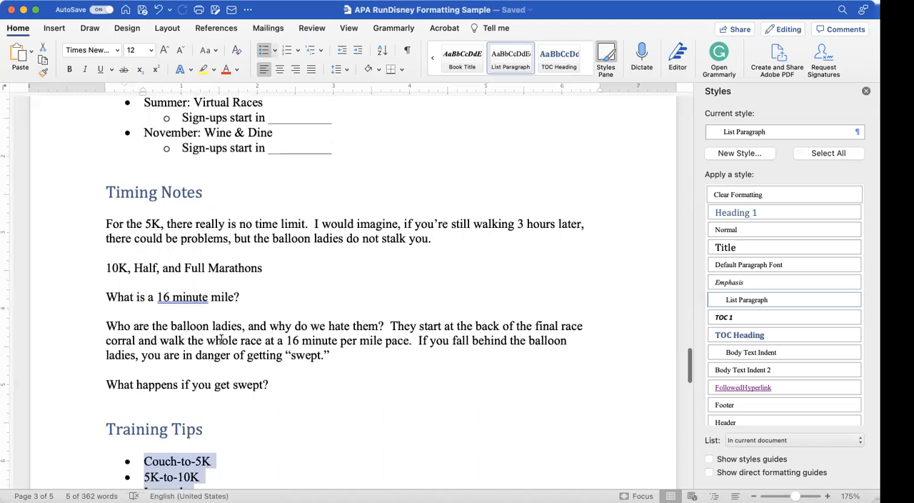
scroll(220, 339, down, 5)
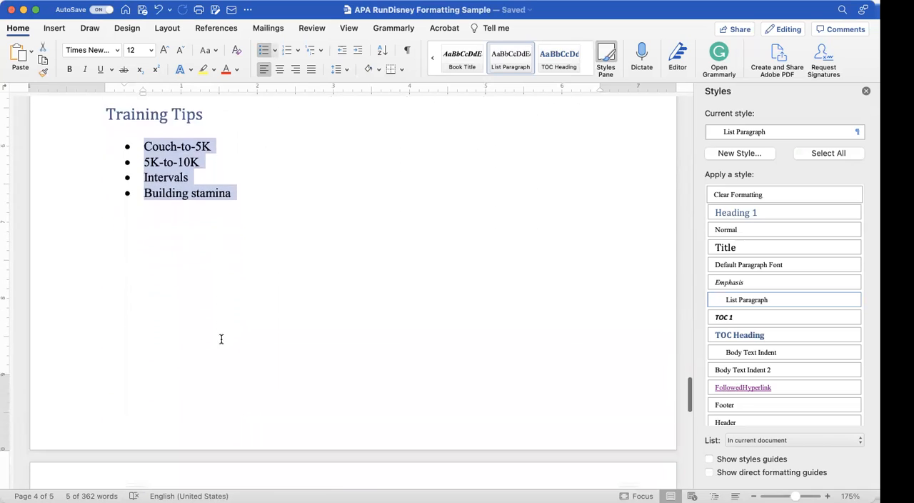
scroll(221, 339, up, 2)
scroll(220, 339, down, 1)
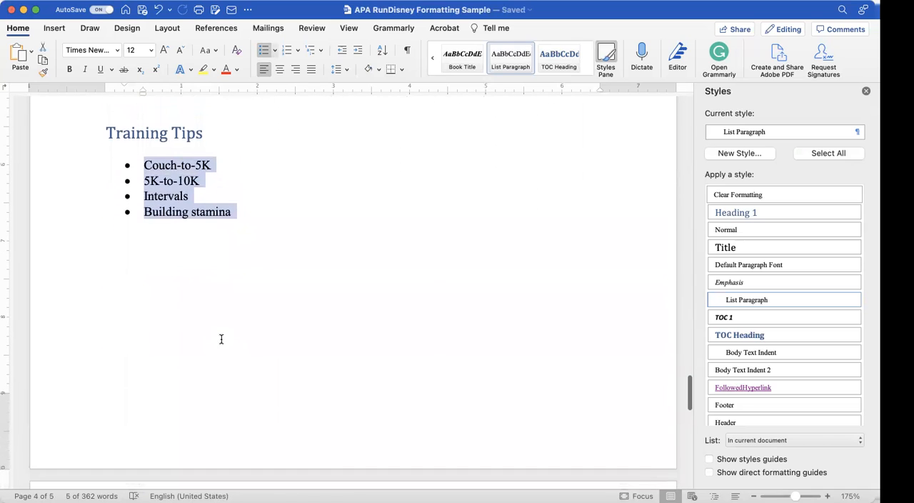
scroll(220, 338, down, 6)
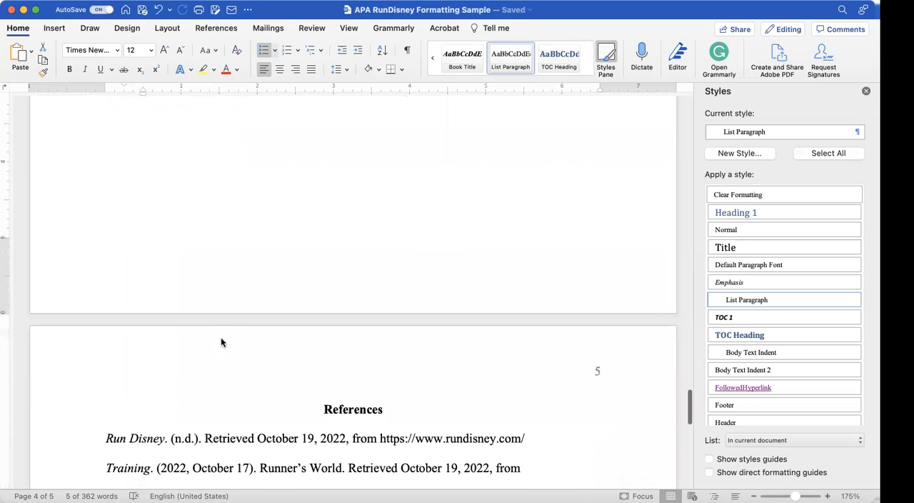
scroll(221, 337, down, 4)
scroll(221, 337, up, 15)
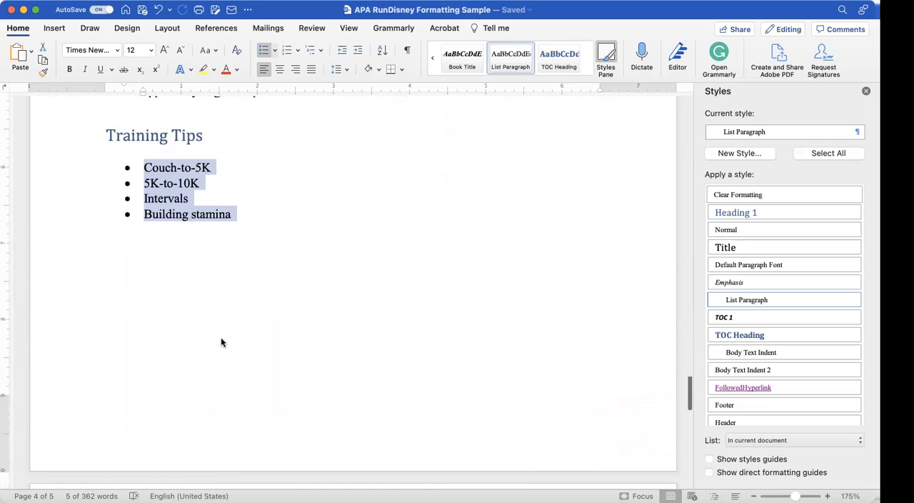
scroll(220, 339, up, 20)
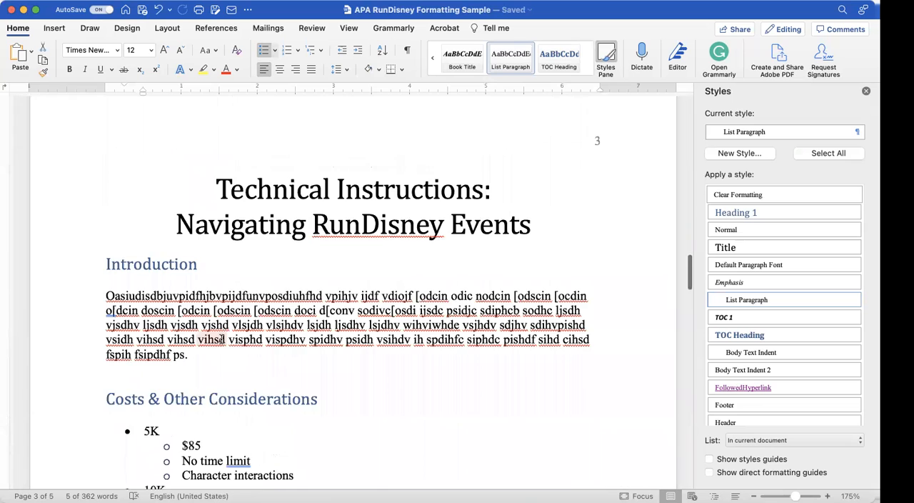
scroll(223, 338, up, 10)
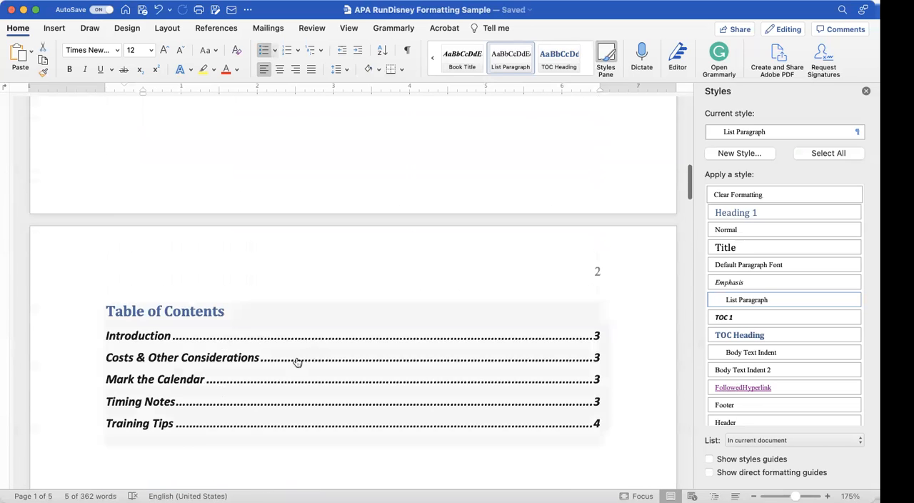
Step: Follow a table of contents link to its section and compare the listed page numbers with the pages the headings are on
click(256, 368)
scroll(407, 315, up, 15)
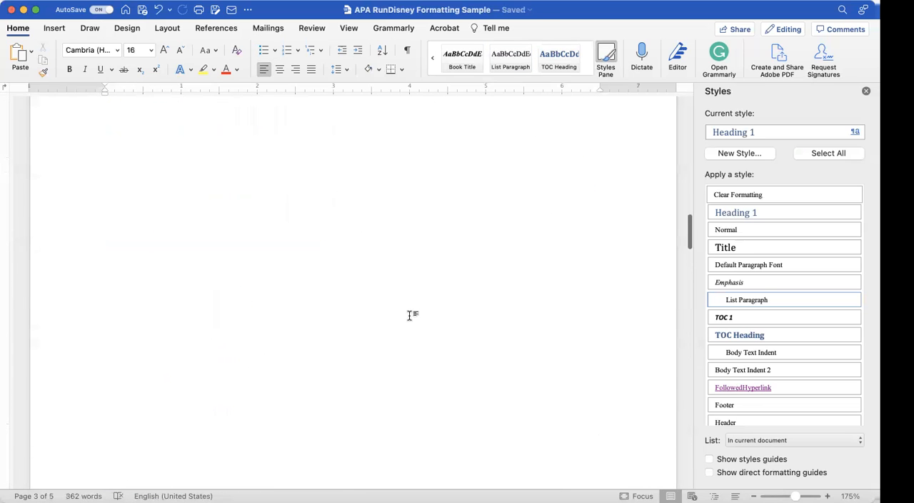
scroll(408, 316, up, 3)
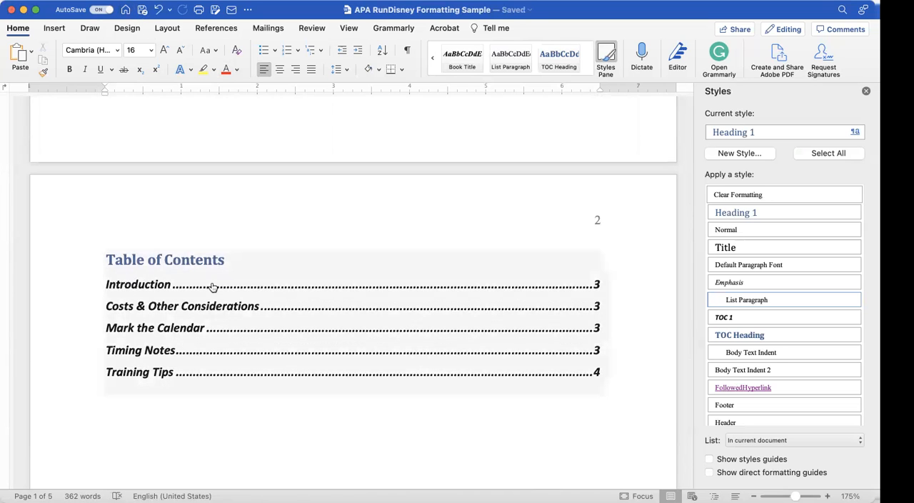
scroll(212, 286, up, 1)
scroll(212, 287, down, 2)
scroll(212, 286, down, 20)
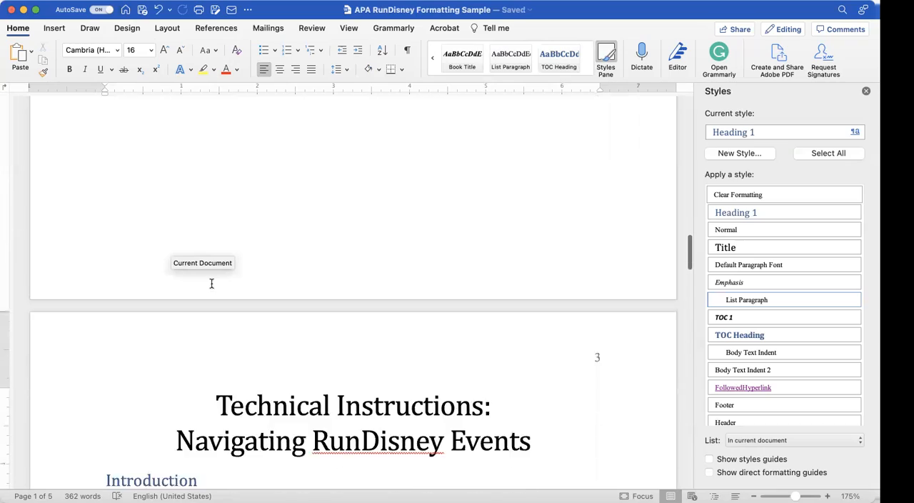
scroll(212, 284, down, 20)
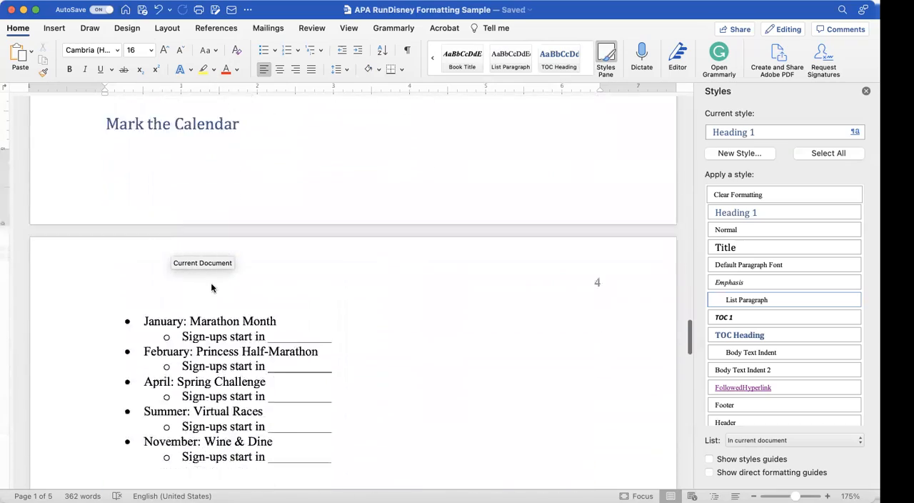
scroll(212, 283, up, 7)
scroll(212, 283, up, 20)
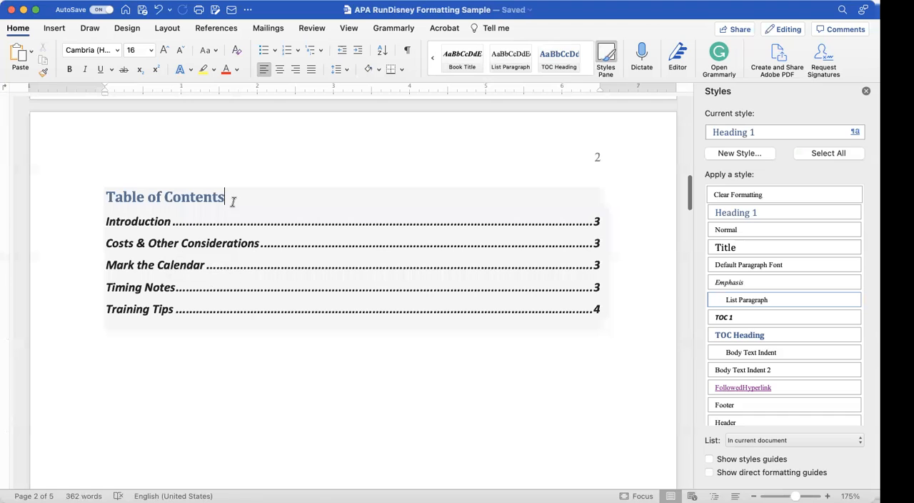
Step: Update the entire table of contents, including its entries and page numbers
click(225, 197)
click(174, 184)
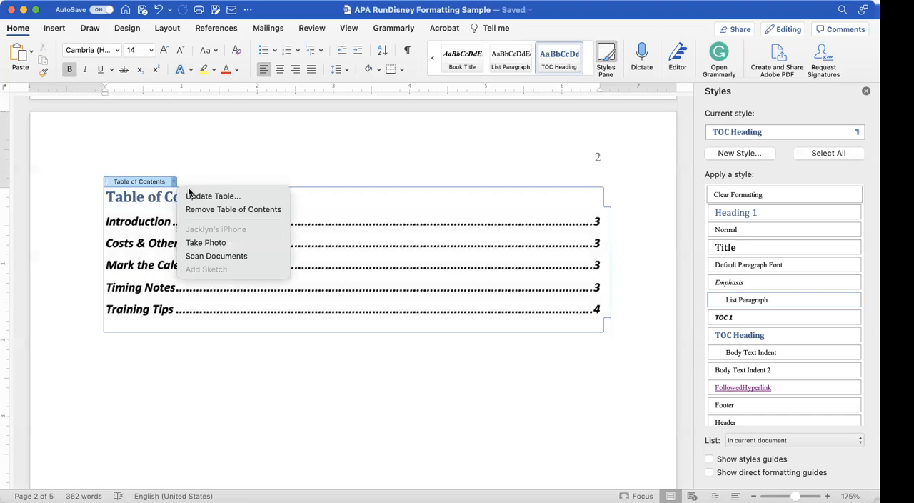
click(195, 197)
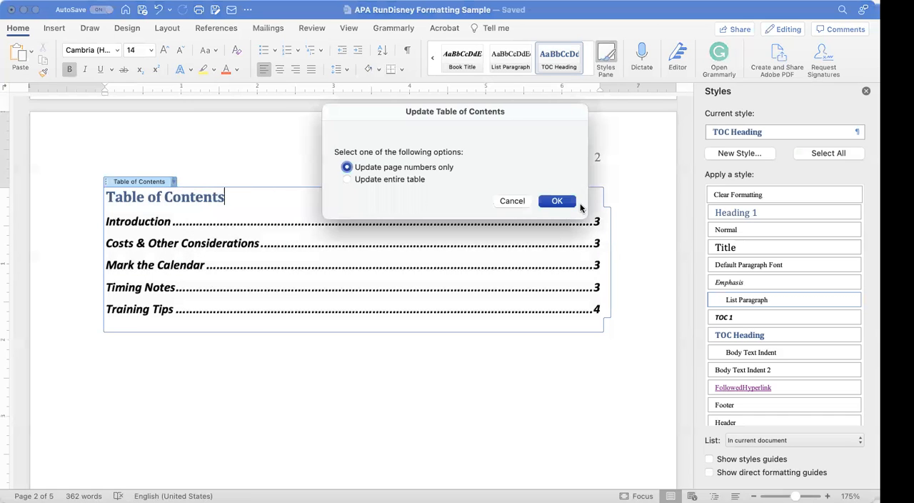
click(408, 179)
click(557, 201)
scroll(454, 309, down, 3)
scroll(454, 308, up, 5)
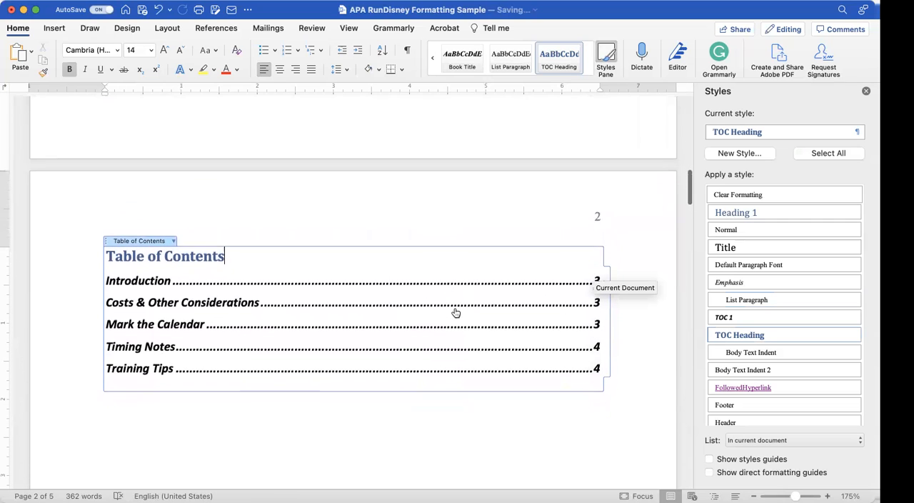
Step: Insert a page break before the "Mark the Calendar" heading so it starts on the same page as its list
scroll(455, 310, down, 5)
scroll(454, 309, down, 5)
scroll(302, 197, up, 1)
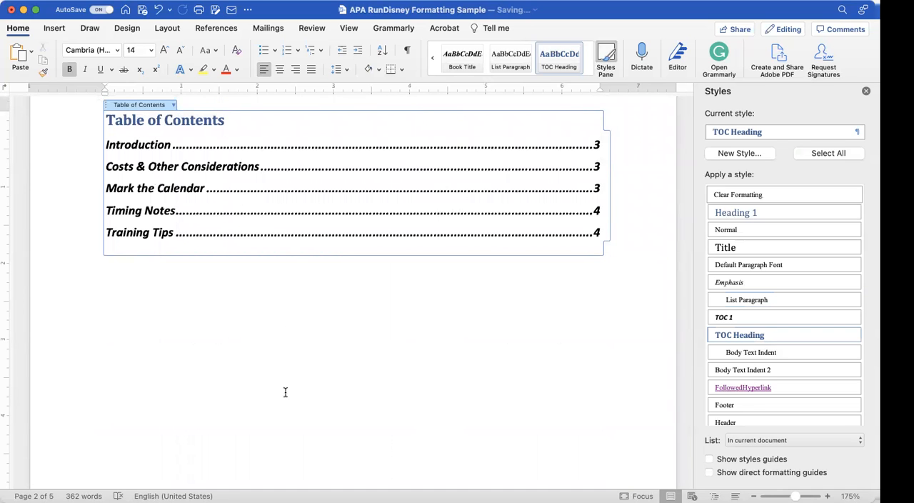
scroll(285, 392, down, 10)
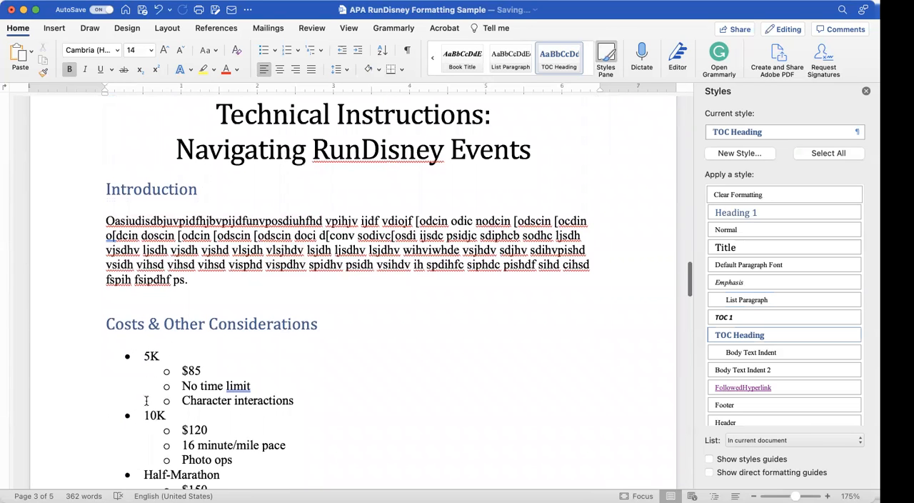
scroll(145, 400, down, 8)
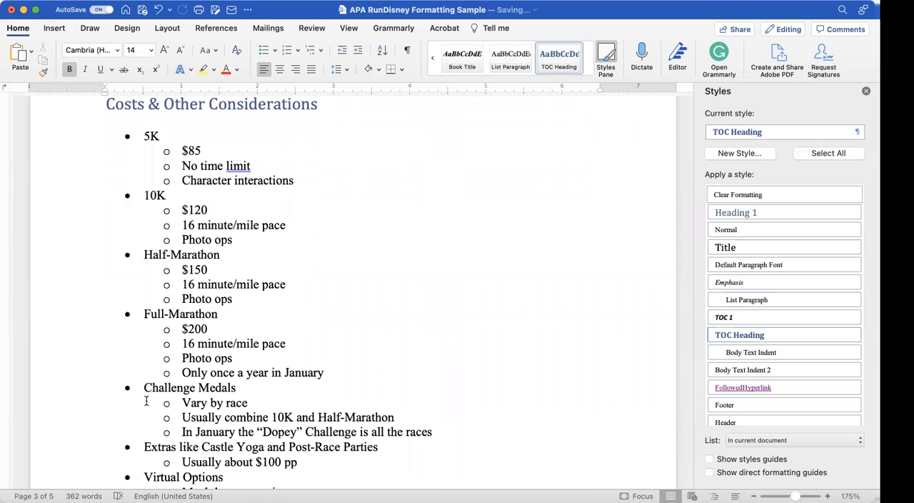
scroll(146, 400, down, 5)
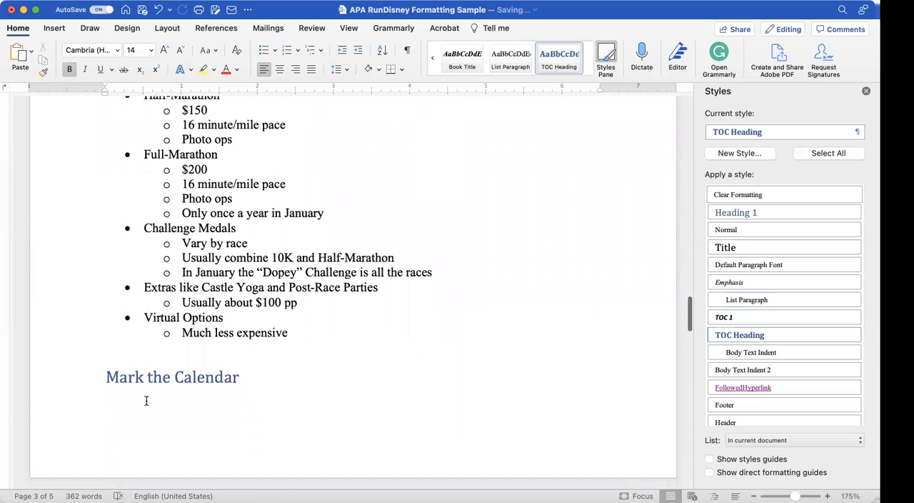
scroll(146, 400, down, 5)
scroll(146, 401, up, 15)
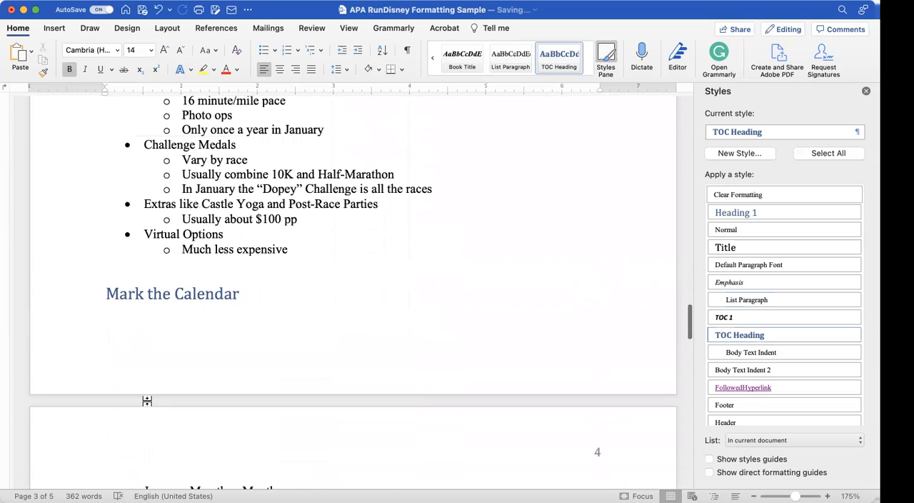
scroll(146, 400, down, 8)
scroll(146, 401, down, 5)
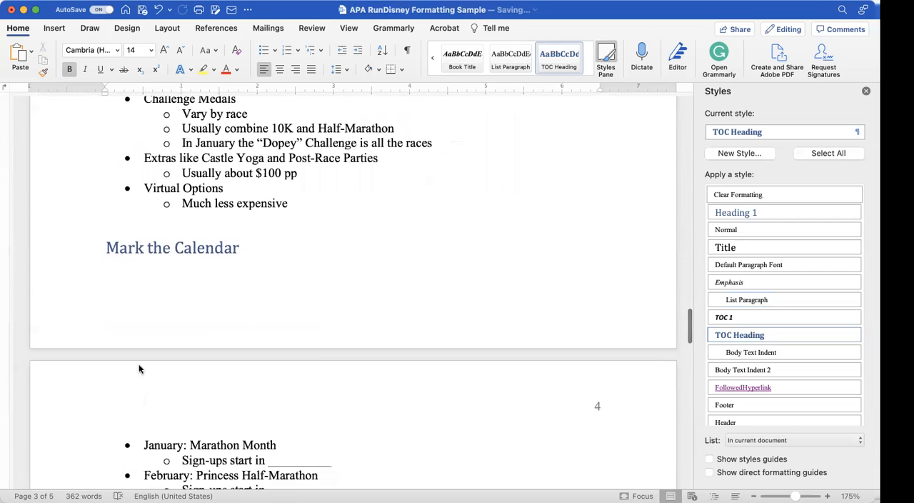
click(106, 244)
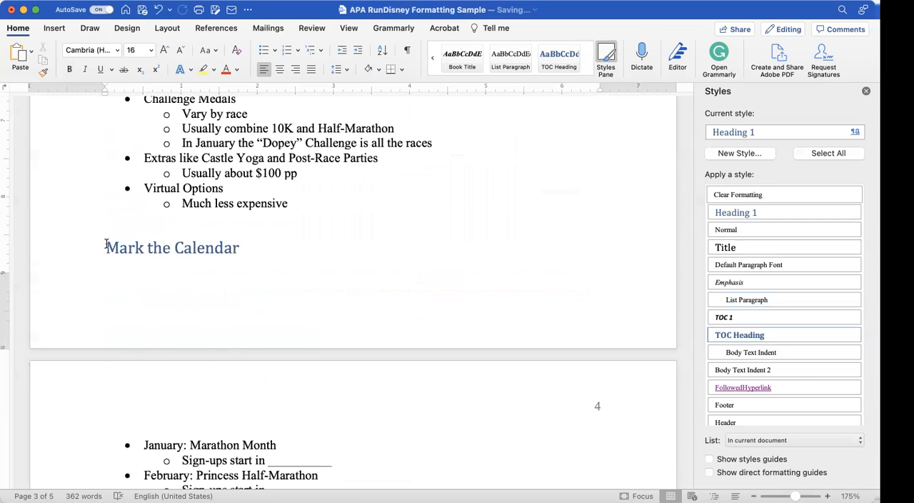
key(super+Return)
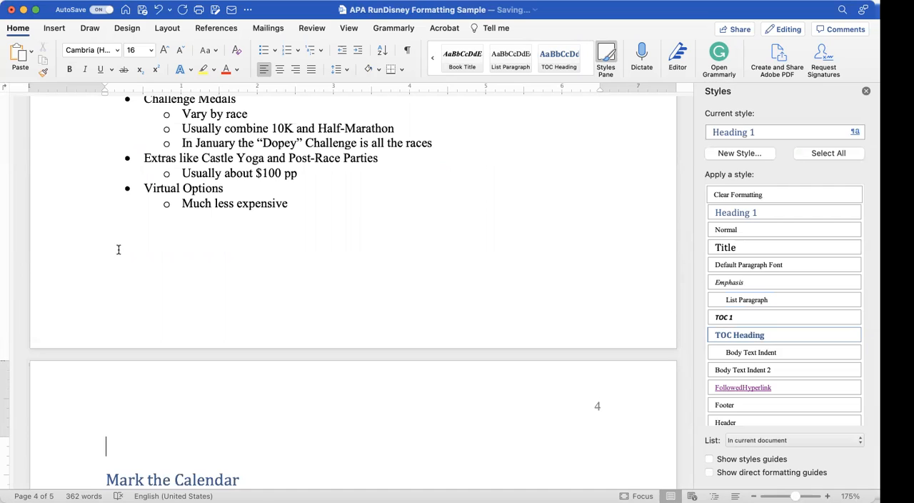
Step: Start inserting a picture above the "Mark the Calendar" heading and browse to the iCloud Documents folder
click(57, 28)
click(138, 54)
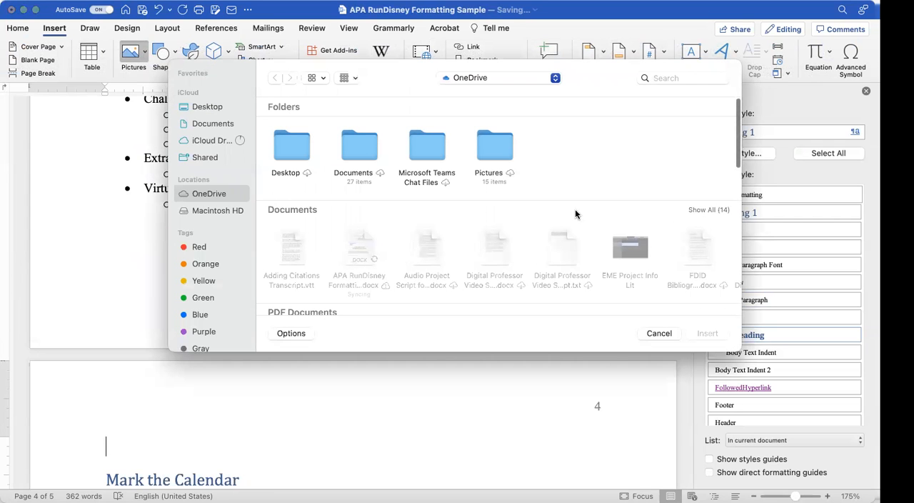
scroll(576, 213, down, 10)
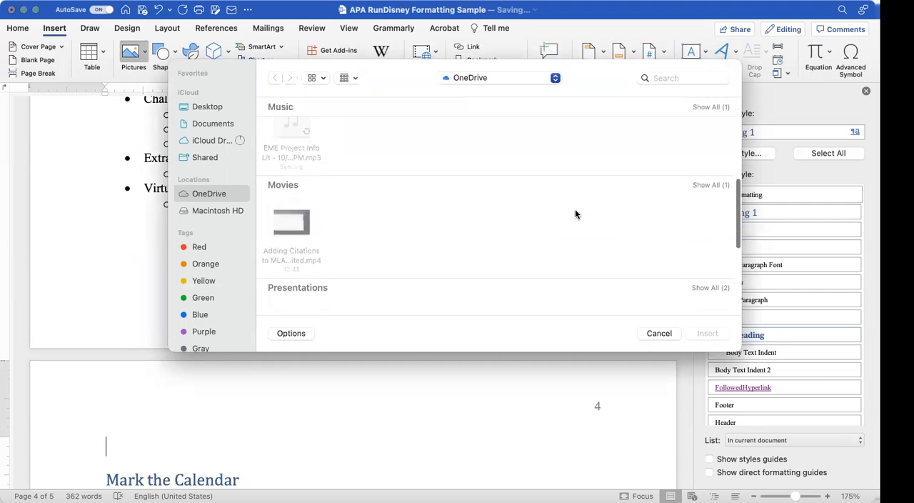
scroll(576, 214, down, 5)
scroll(575, 214, up, 4)
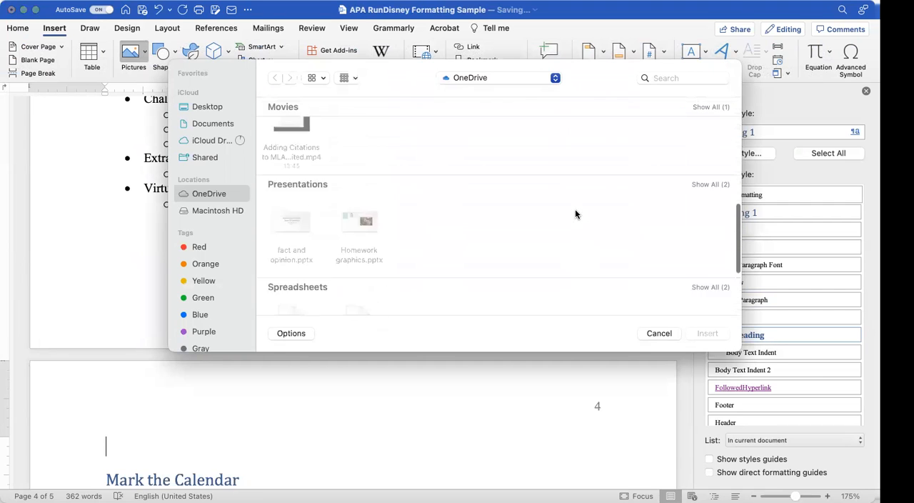
scroll(575, 214, up, 3)
click(200, 125)
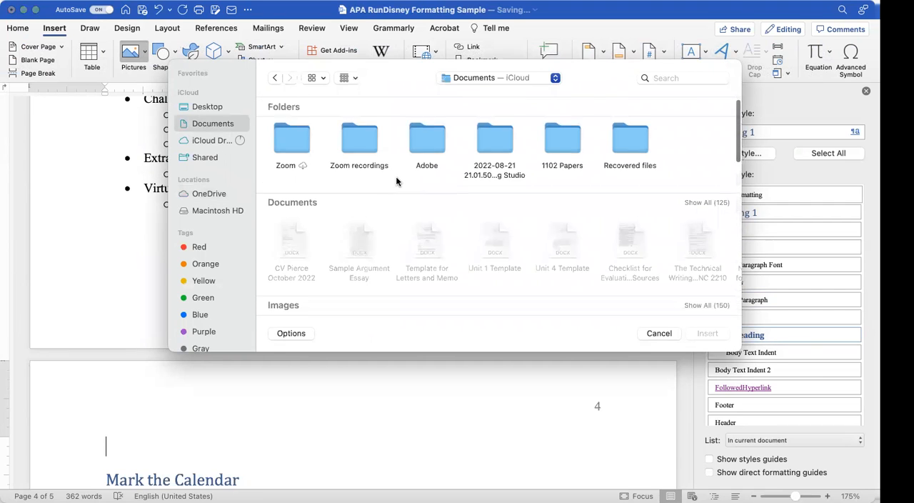
Step: Show all images in the folder and insert the 2022-02-26 runDisney JPEG above the "Mark the Calendar" heading
scroll(397, 180, down, 5)
scroll(398, 182, up, 3)
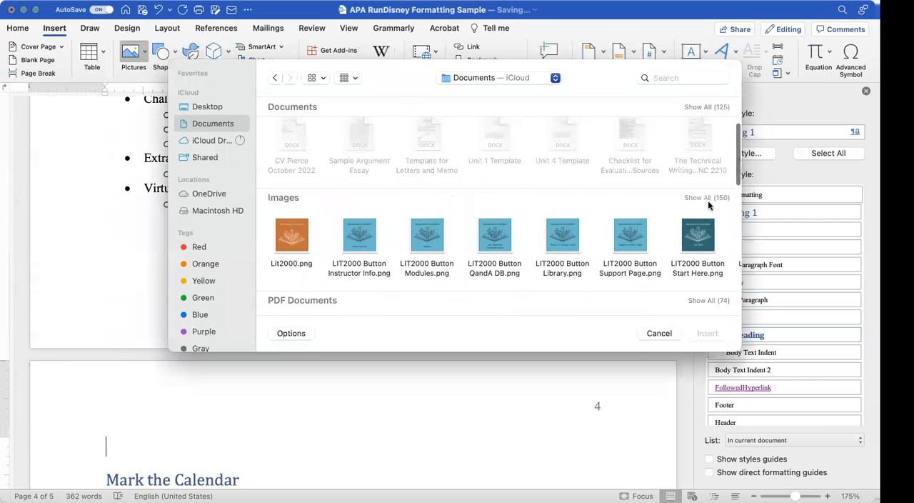
click(698, 198)
scroll(547, 211, down, 5)
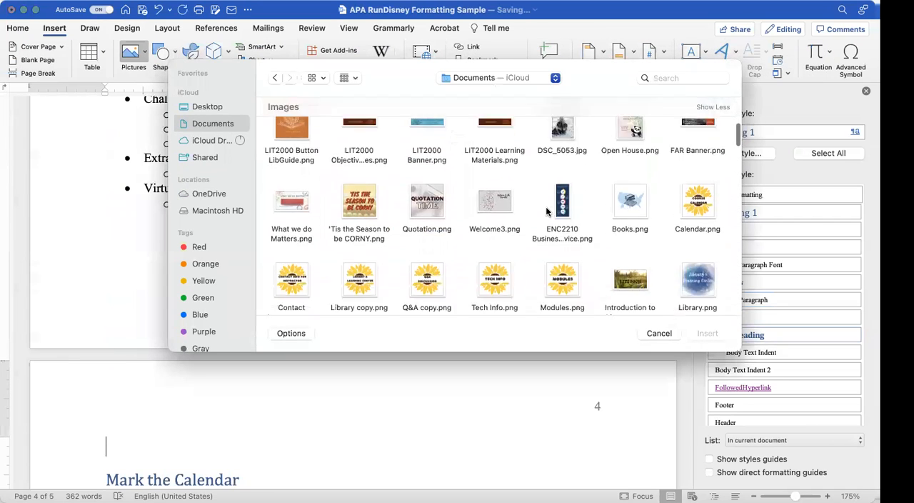
scroll(547, 211, down, 10)
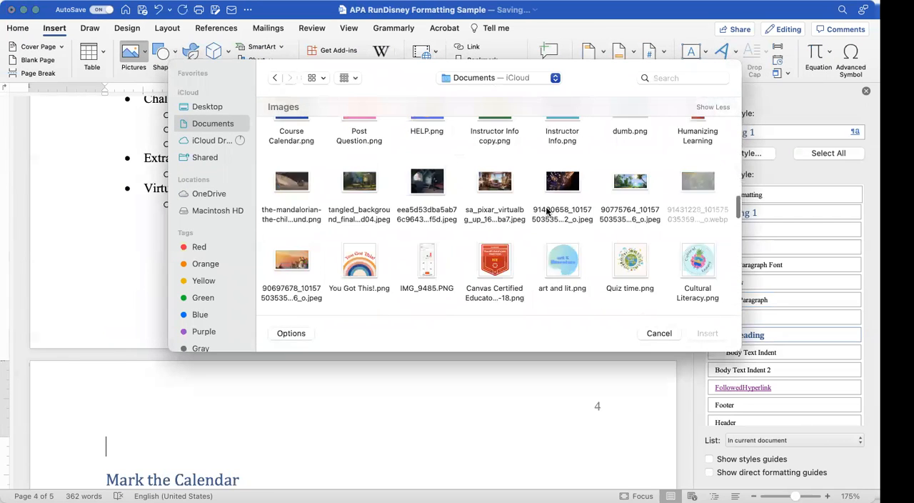
scroll(548, 211, down, 10)
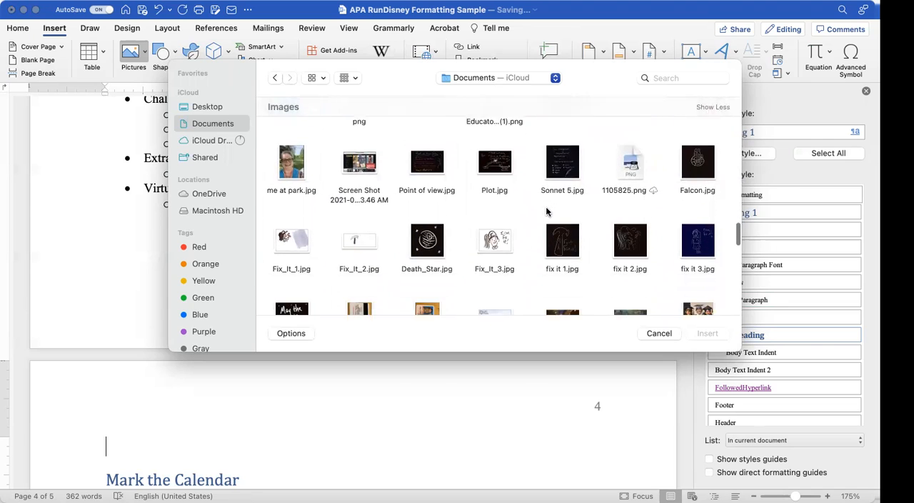
scroll(548, 210, down, 5)
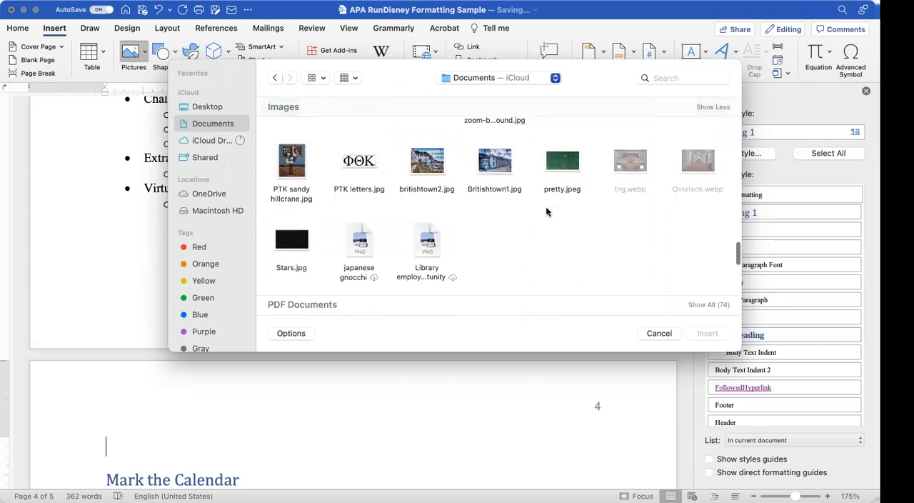
scroll(547, 211, up, 5)
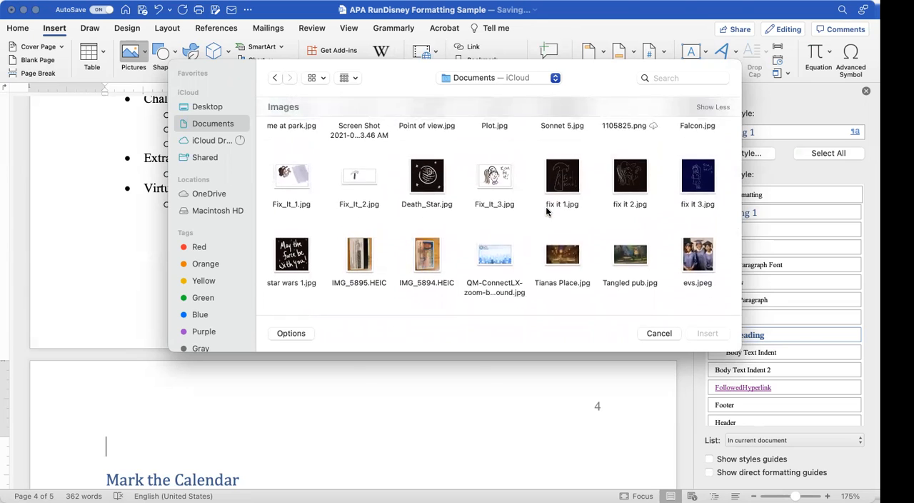
scroll(547, 211, up, 5)
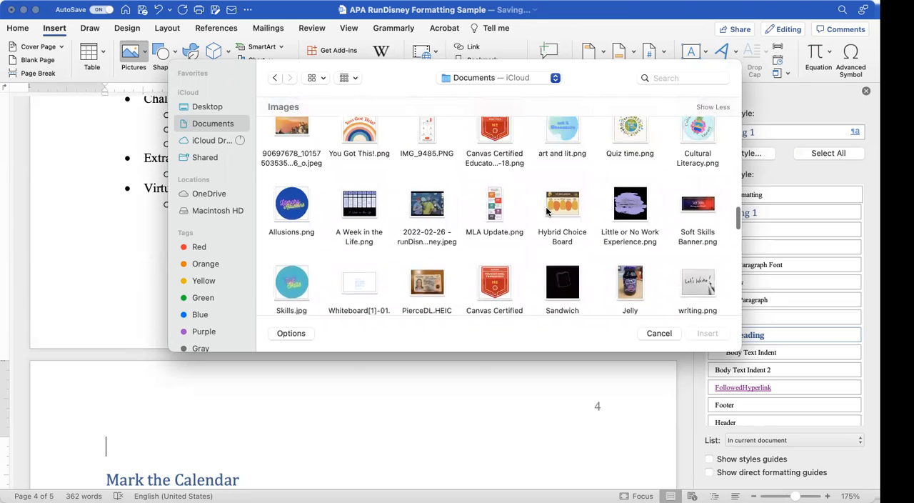
click(421, 232)
click(707, 332)
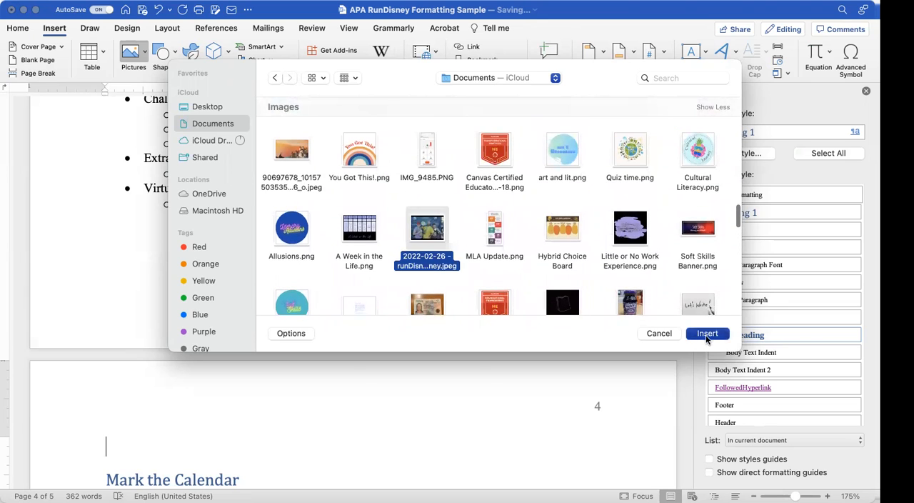
scroll(305, 233, down, 4)
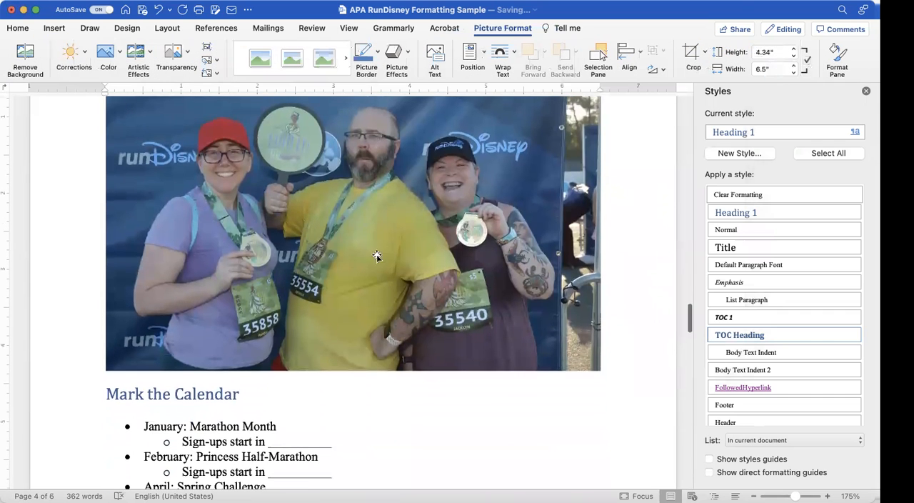
Step: Start a caption on a new line below the picture with "Figure 1)" and the full names of the three runners
click(618, 325)
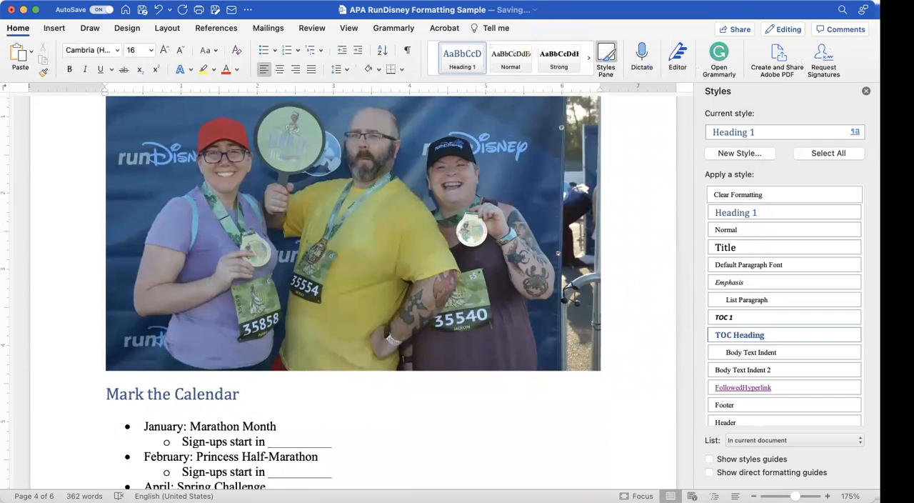
key(Return)
text(Figure 1))
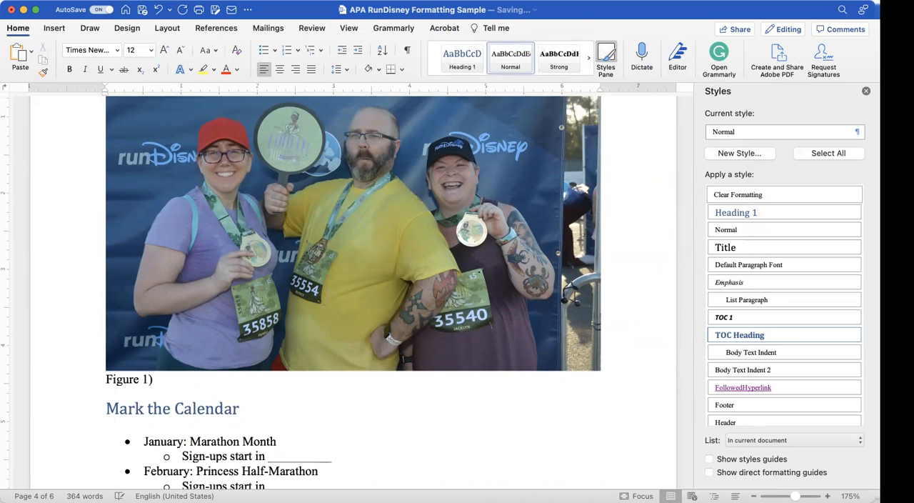
key(BackSpace)
key(BackSpace)
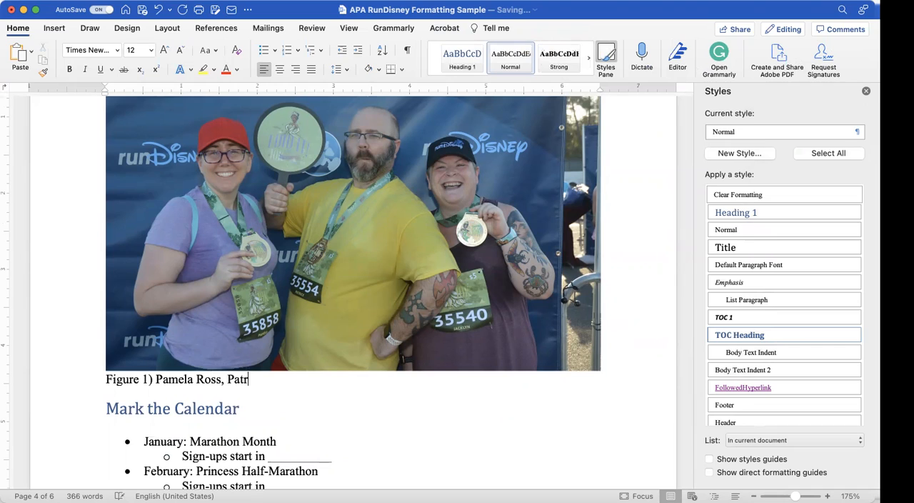
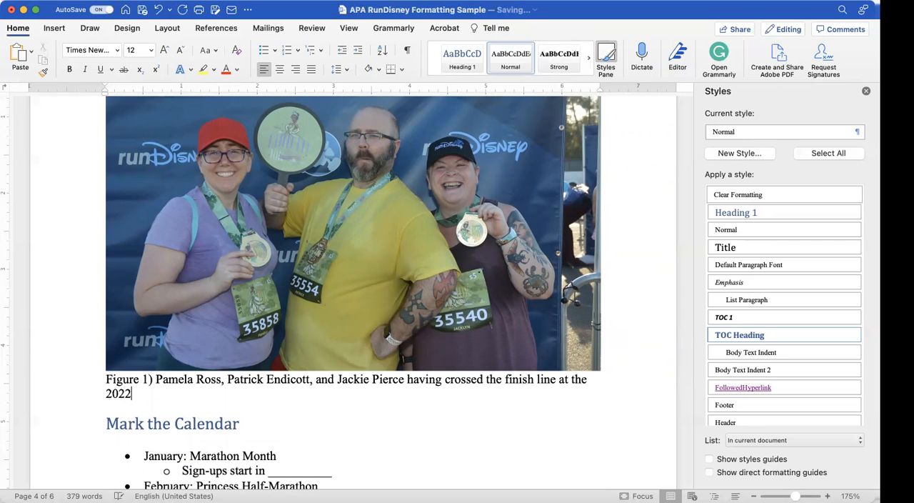
text(2 Princess We)
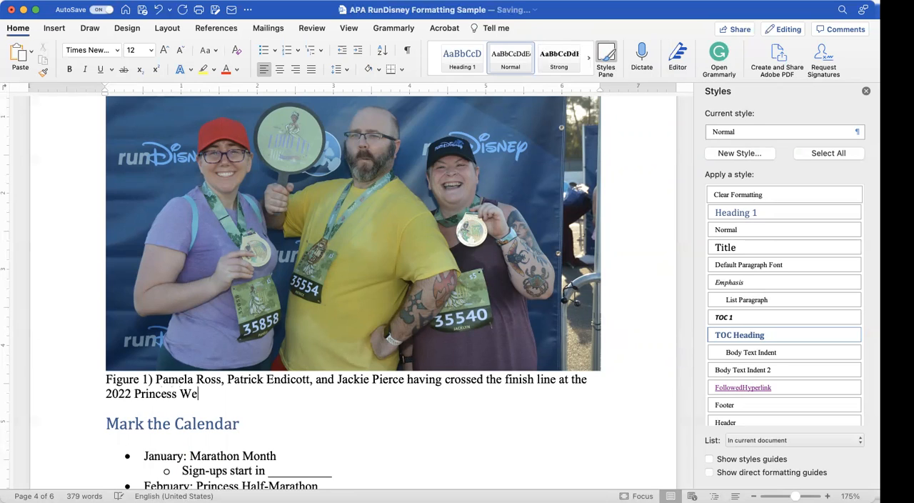
text(ekend 10 K race.)
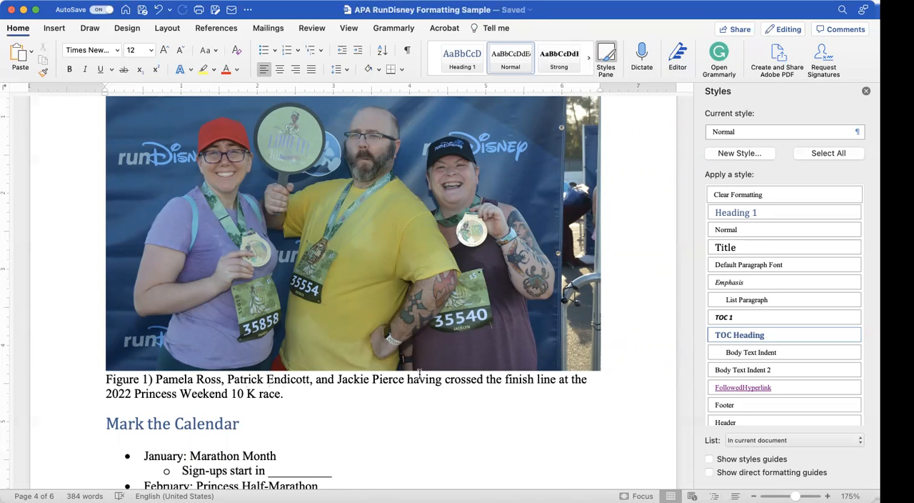
Step: Finish the caption with "having crossed the finish line at the 2022 Princess Weekend 10 K race" and a parenthetical citation of the author's surname and 2022
key(BackSpace)
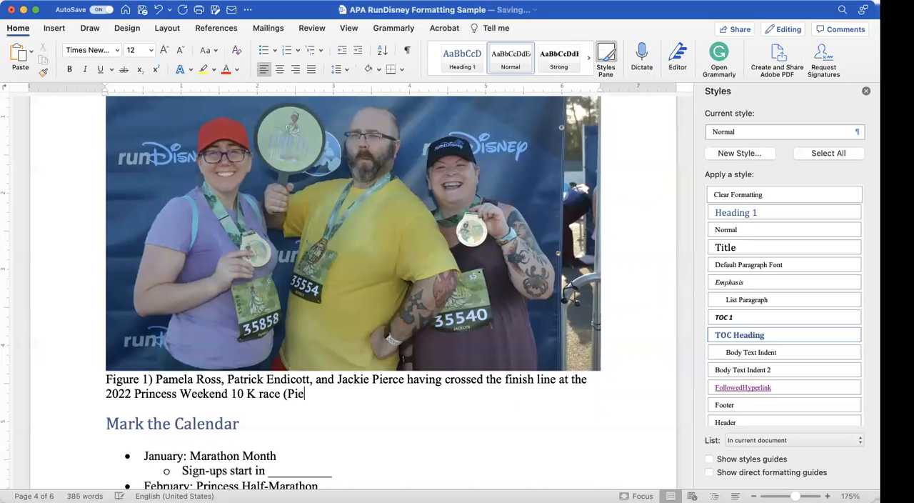
text((Pierce, 20)
Step: Check how the captioned picture sits on the page in relation to the surrounding sections
scroll(457, 285, down, 5)
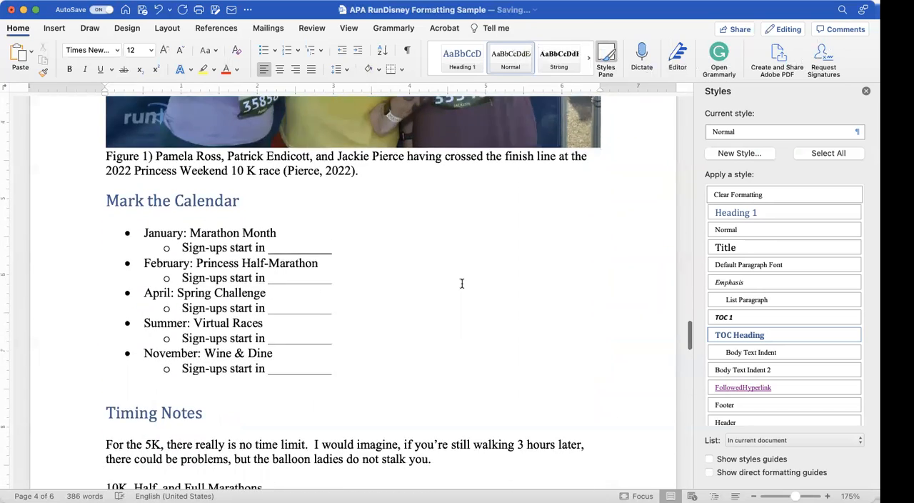
scroll(461, 283, down, 14)
scroll(462, 284, up, 16)
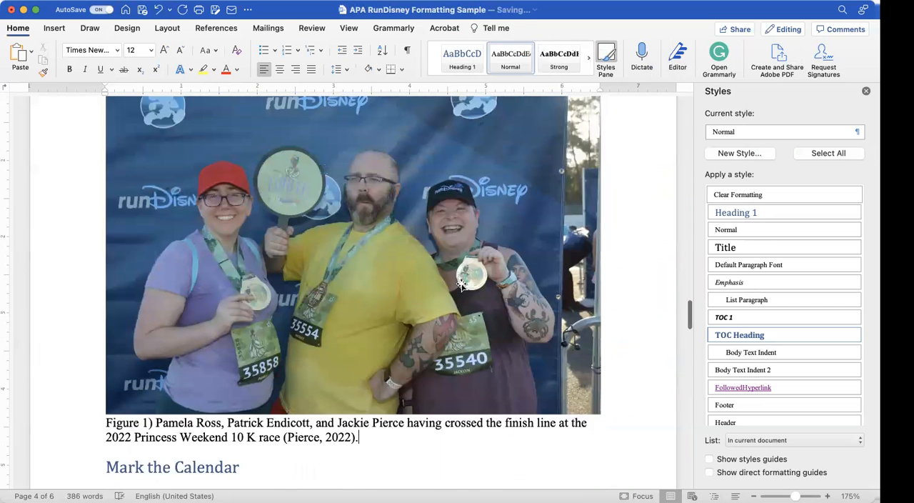
scroll(461, 285, up, 1)
scroll(462, 284, up, 2)
scroll(461, 285, down, 4)
scroll(461, 283, down, 2)
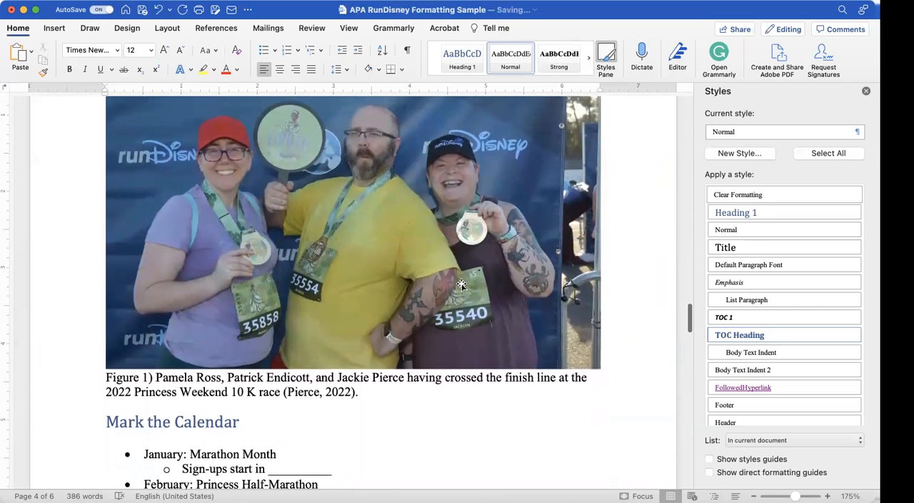
scroll(462, 285, down, 1)
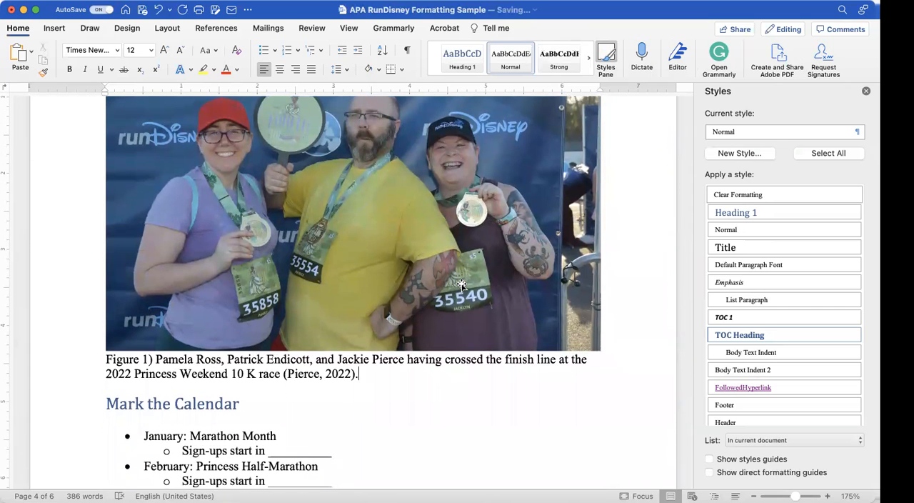
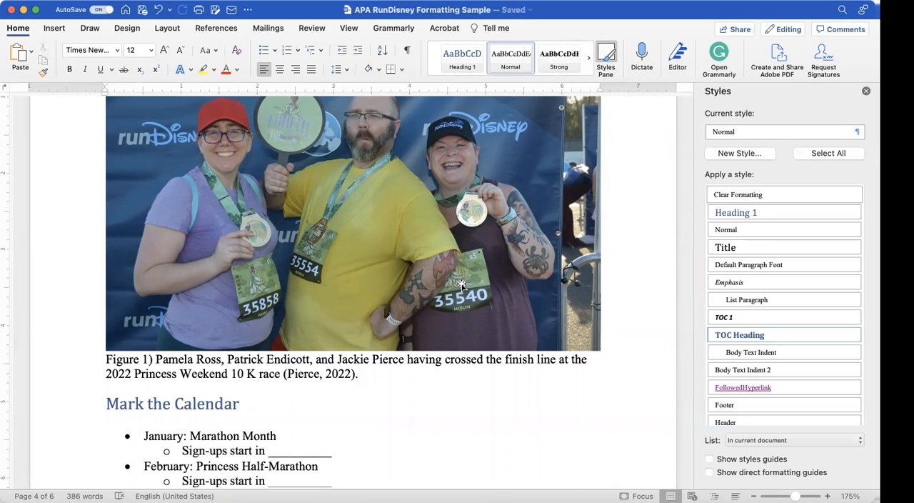
Step: Check the picture and its caption against the preceding page, and close the Styles pane to widen the document view
scroll(461, 285, down, 2)
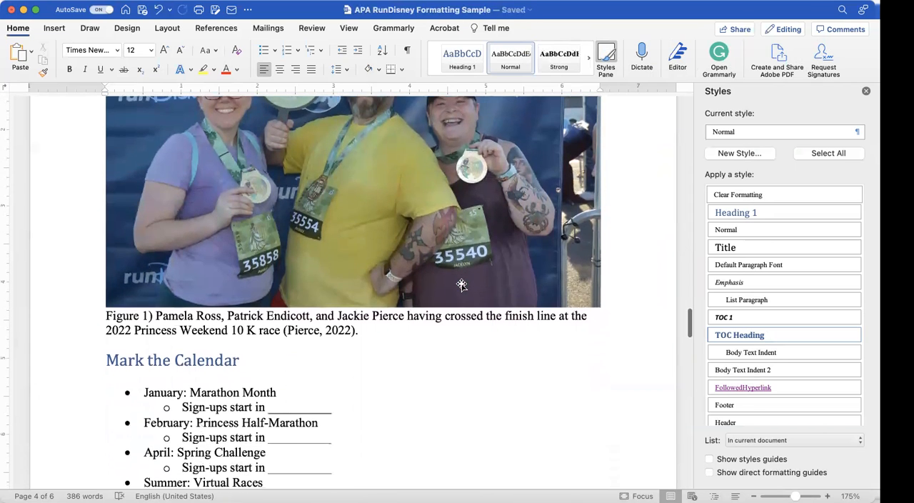
scroll(461, 285, up, 8)
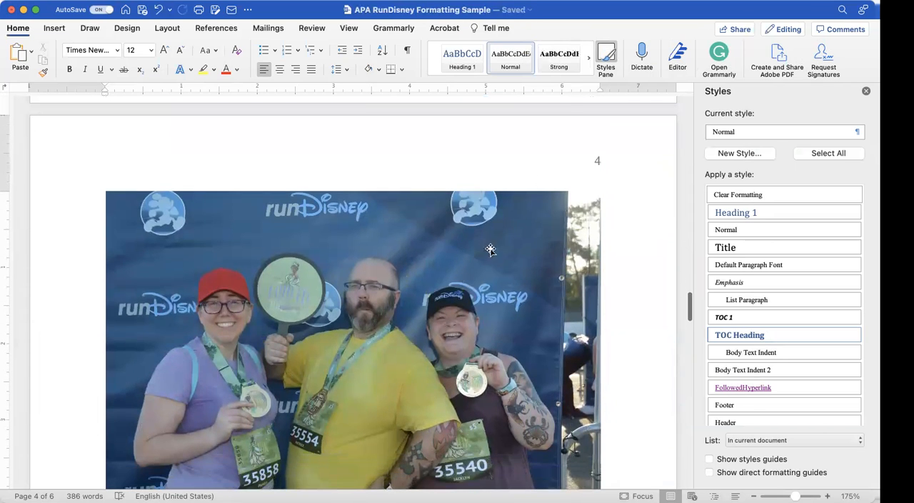
scroll(567, 112, up, 10)
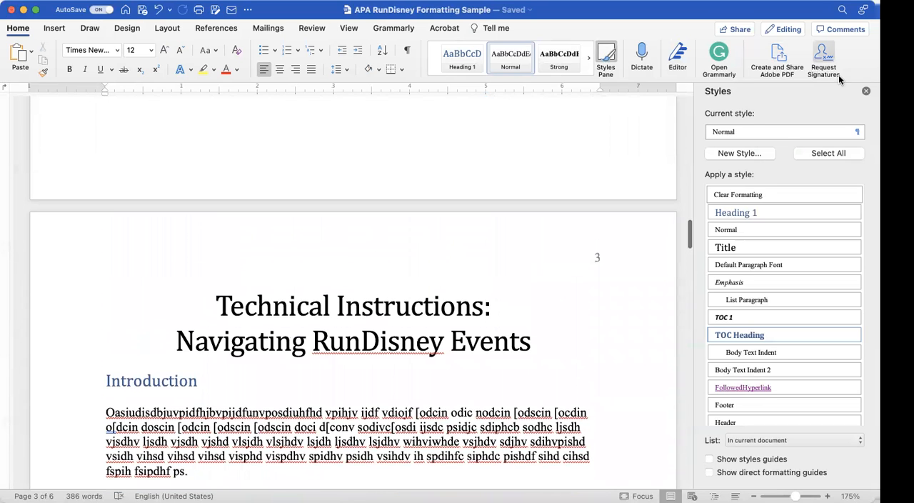
click(866, 91)
Step: Resize the race picture on page 4 proportionally so that its width fits between the page's text margins
scroll(421, 261, down, 15)
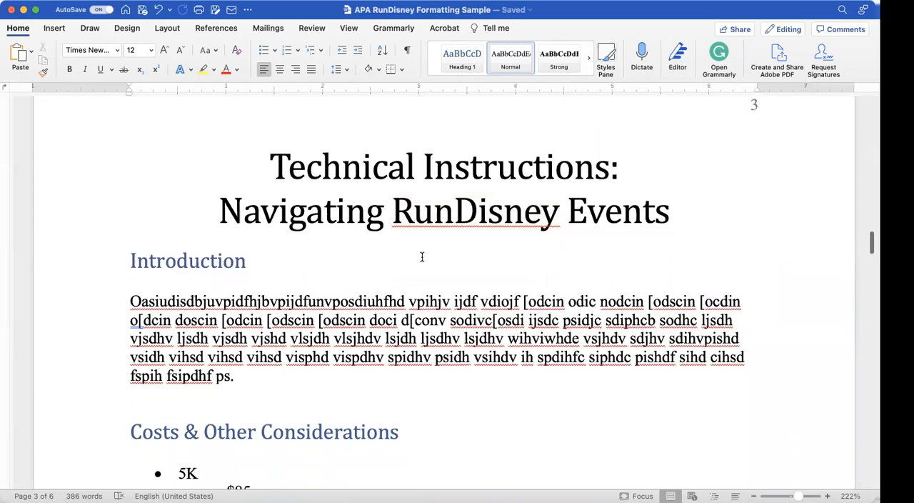
scroll(421, 257, down, 15)
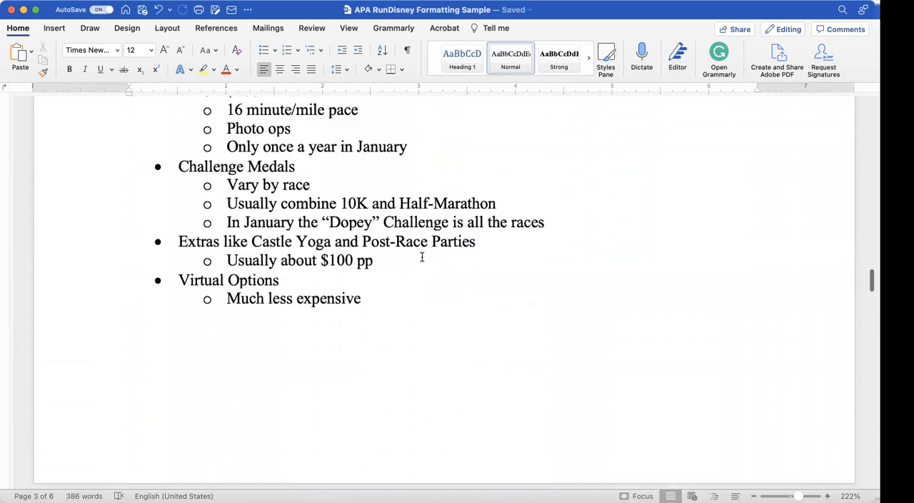
scroll(423, 259, down, 8)
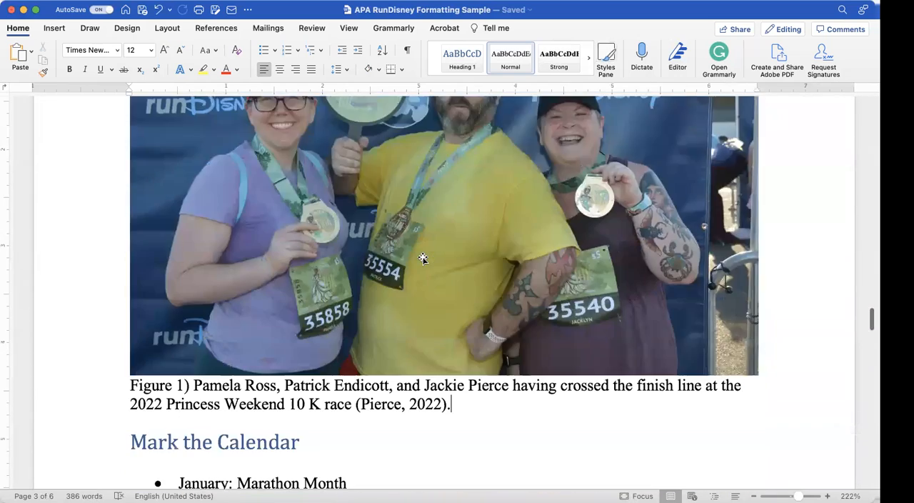
scroll(423, 258, up, 4)
scroll(423, 259, up, 3)
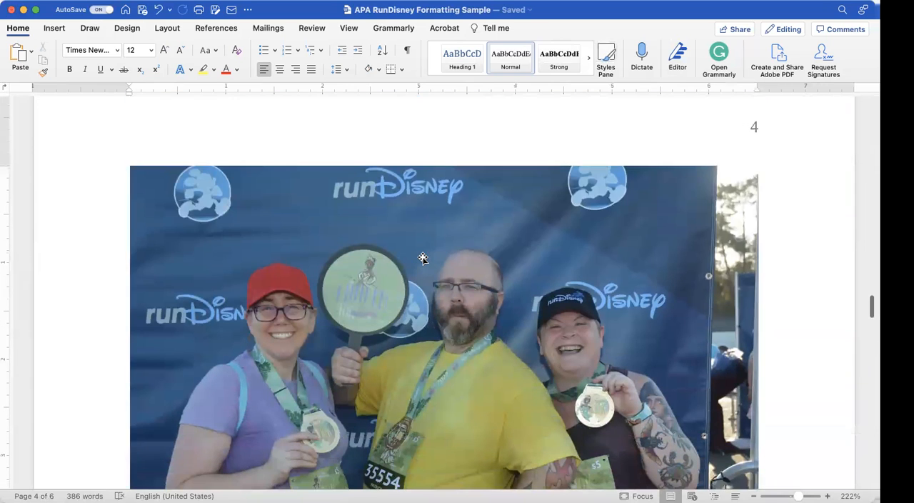
click(423, 258)
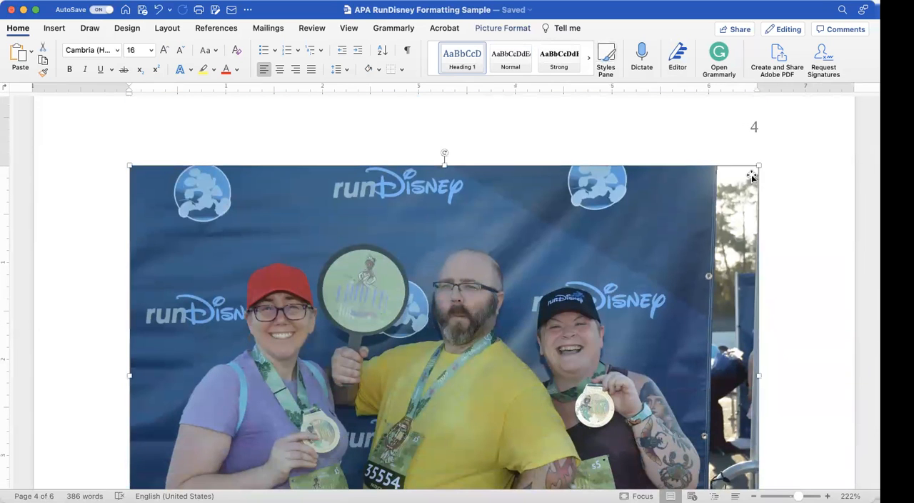
drag(758, 167, 759, 198)
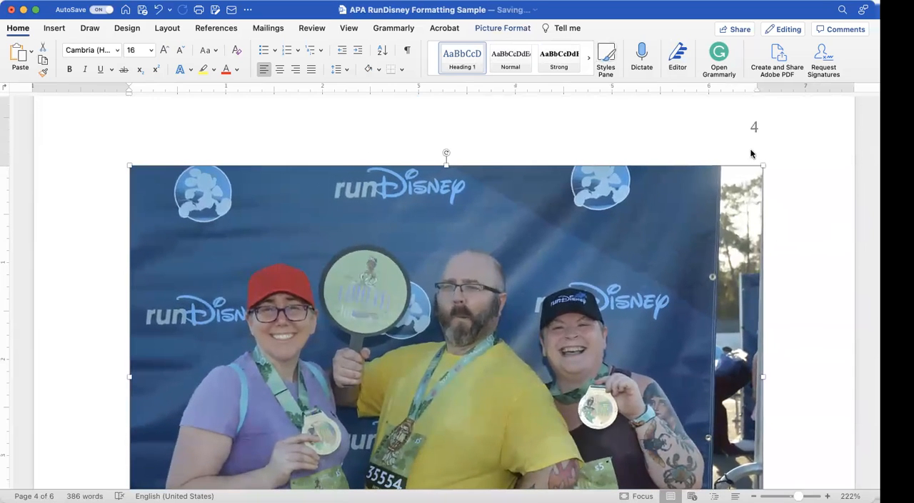
drag(764, 164, 446, 192)
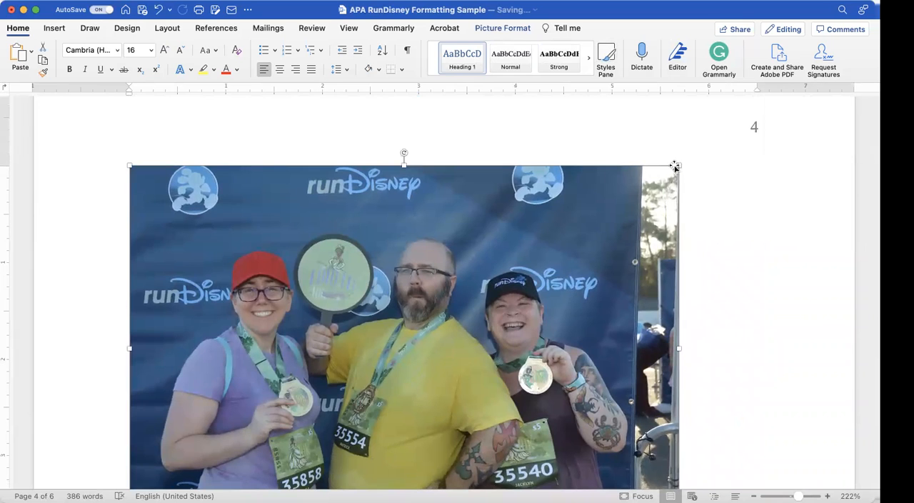
drag(680, 167, 757, 156)
Step: Look over the caption and the pages after the resized picture, through to the References list on page 6
scroll(543, 251, down, 10)
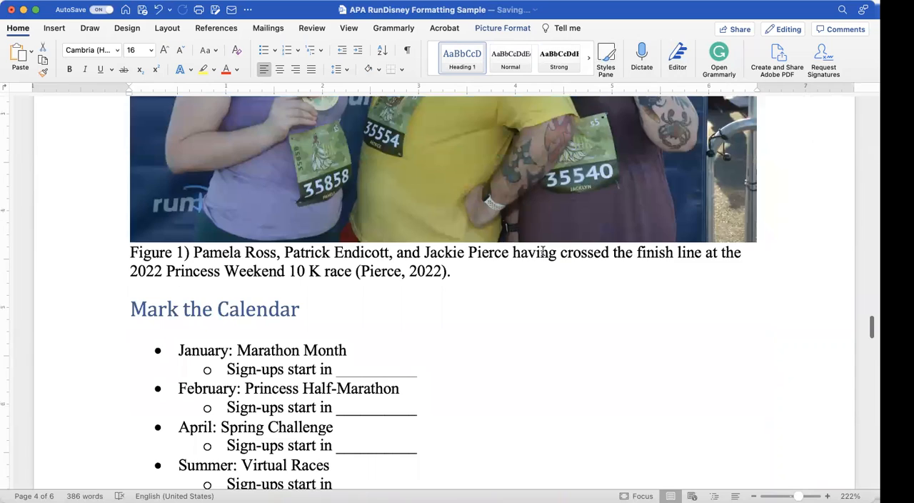
scroll(543, 251, down, 15)
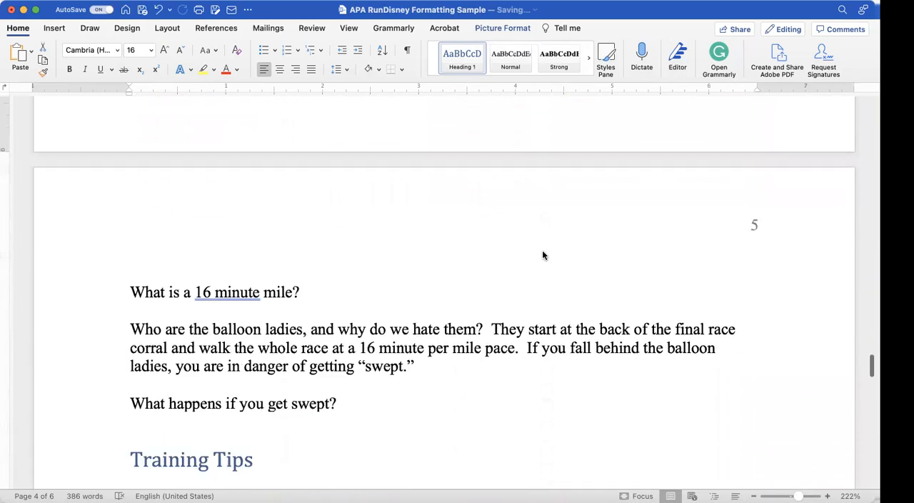
scroll(543, 251, down, 12)
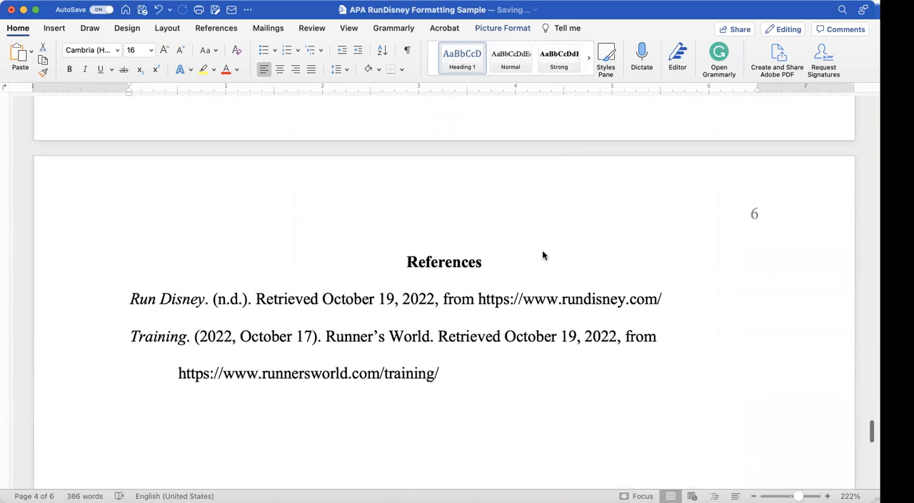